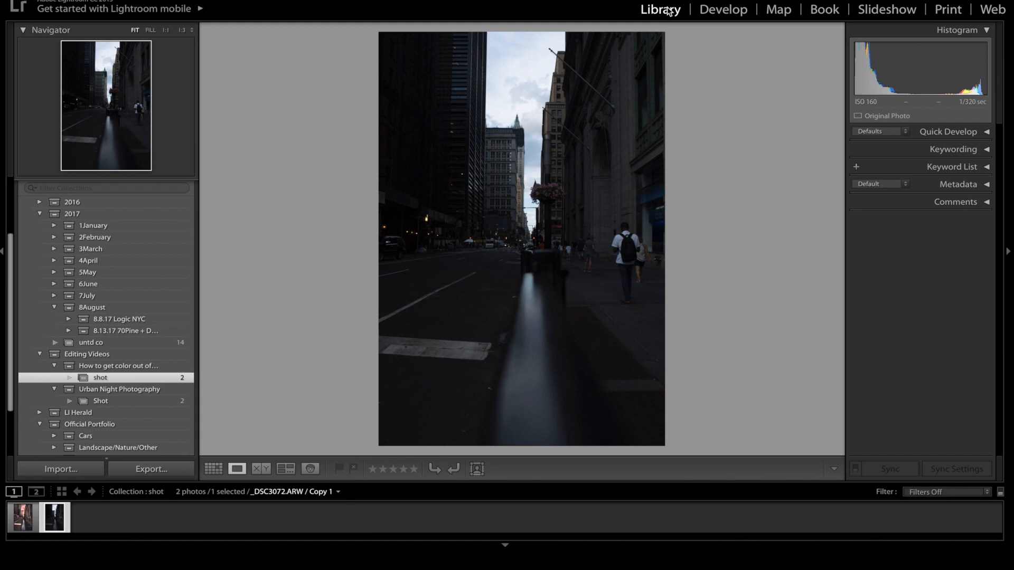
- Compare the unedited copy of the street photo with its finished edit
{"action": "key", "text": "Left"}
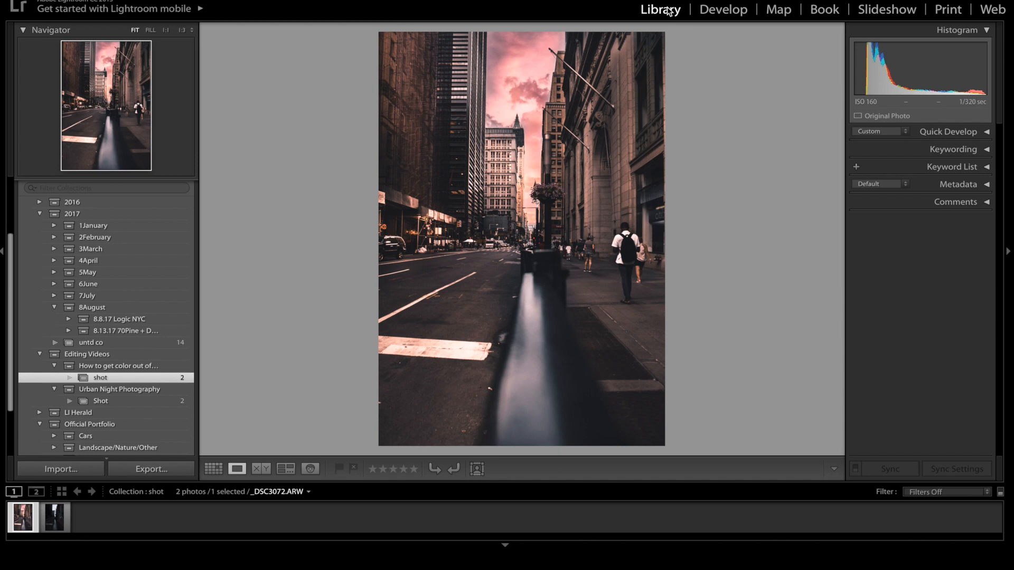
{"action": "key", "text": "Right"}
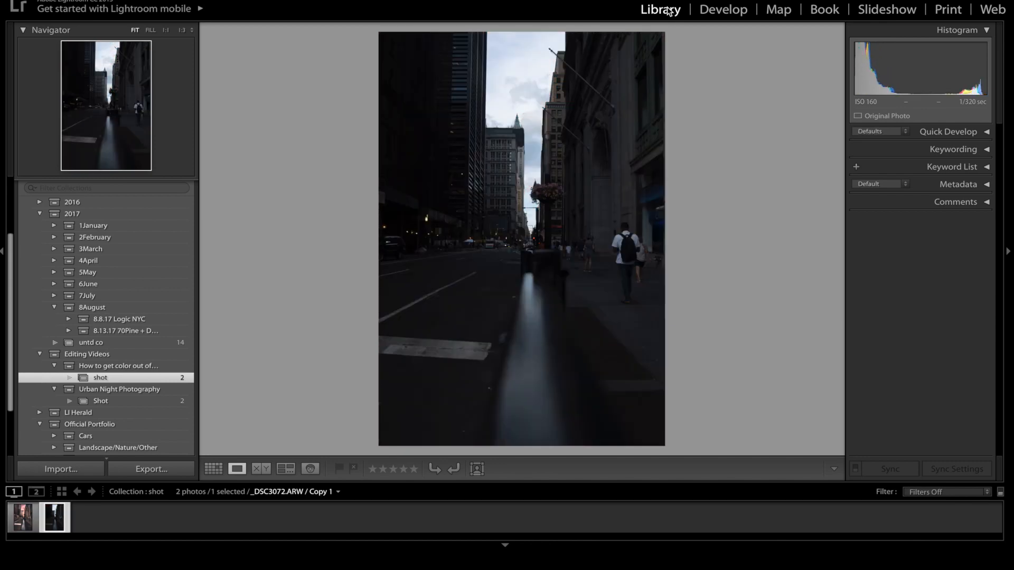
{"action": "key", "text": "Left"}
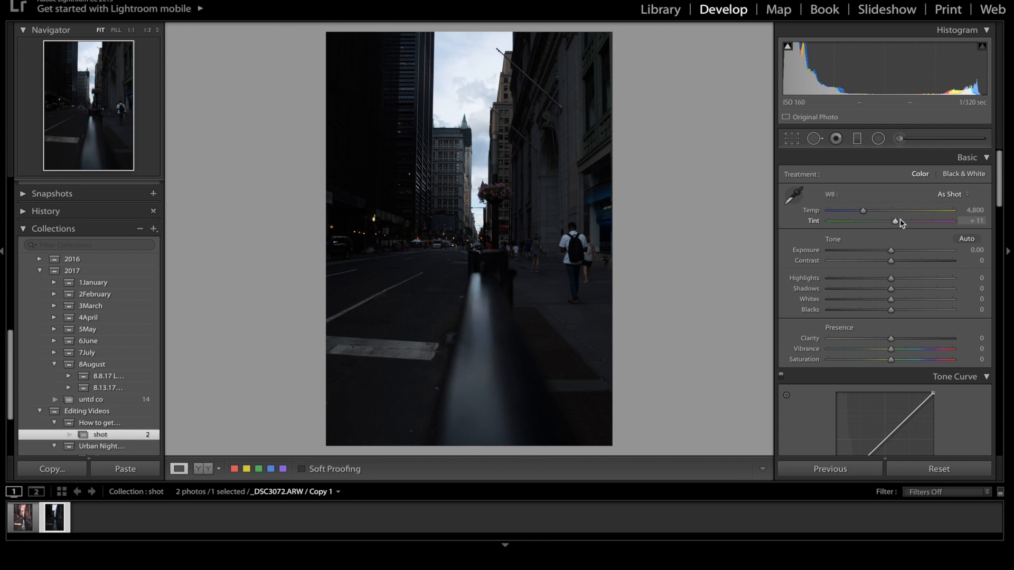
- Set the photo's Tint to +58, Contrast +52, Highlights −63, Shadows +35, Whites +47, Blacks +33 and Clarity +21
{"action": "left_click_drag", "start_coordinate": [901, 220], "coordinate": [914, 221]}
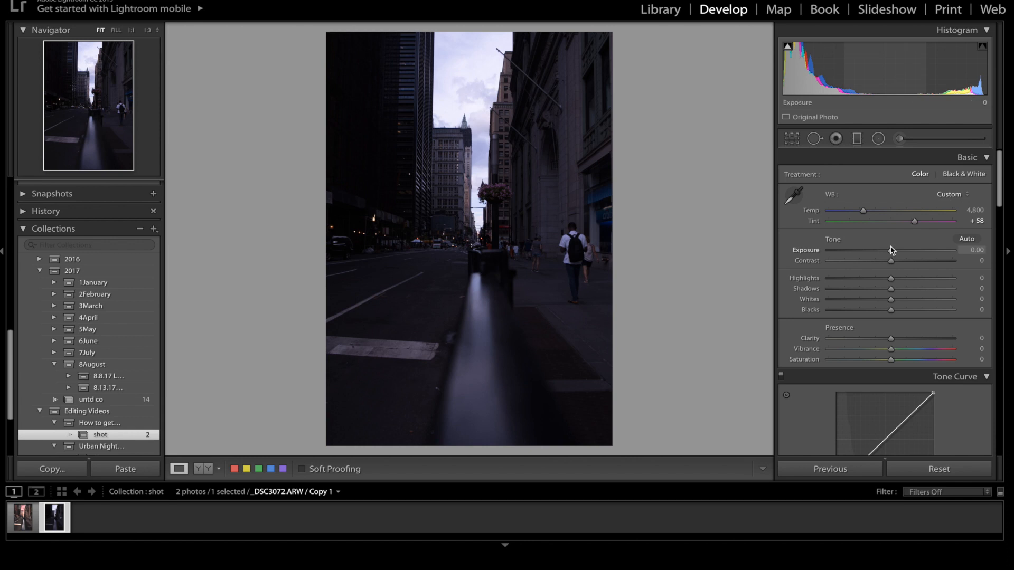
{"action": "left_click_drag", "start_coordinate": [905, 262], "coordinate": [923, 263]}
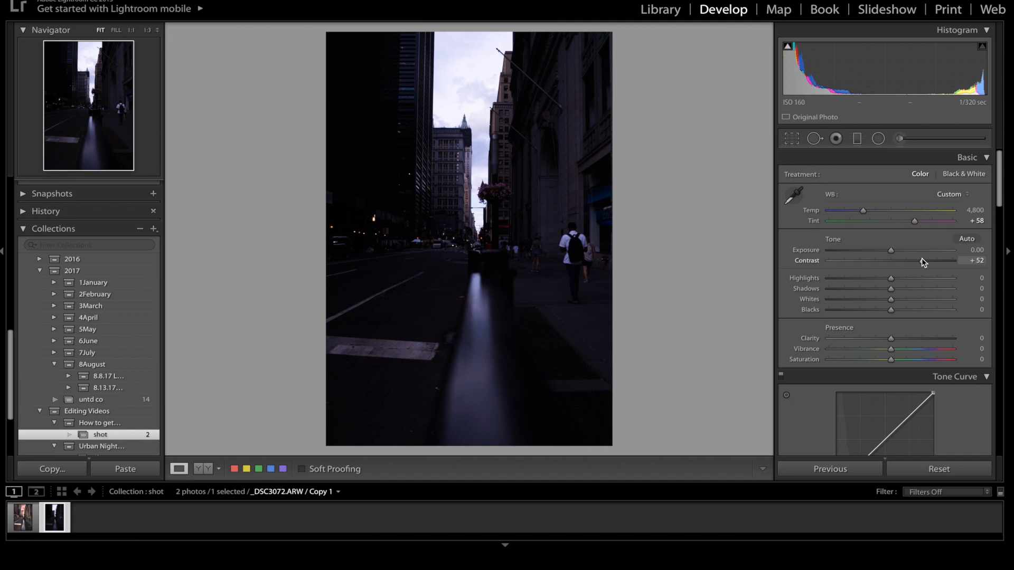
{"action": "left_click_drag", "start_coordinate": [866, 277], "coordinate": [852, 279]}
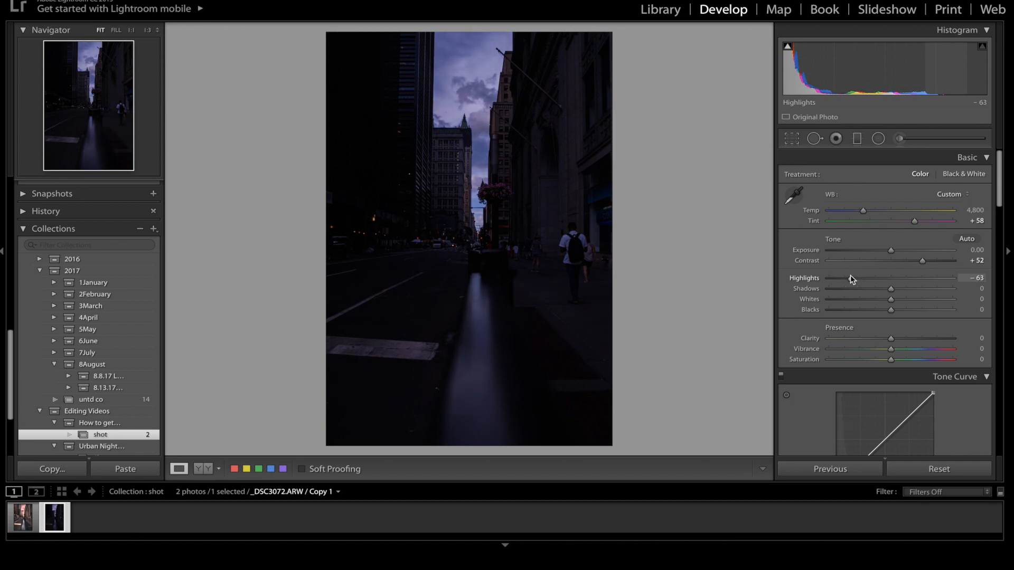
{"action": "left_click_drag", "start_coordinate": [903, 290], "coordinate": [913, 289]}
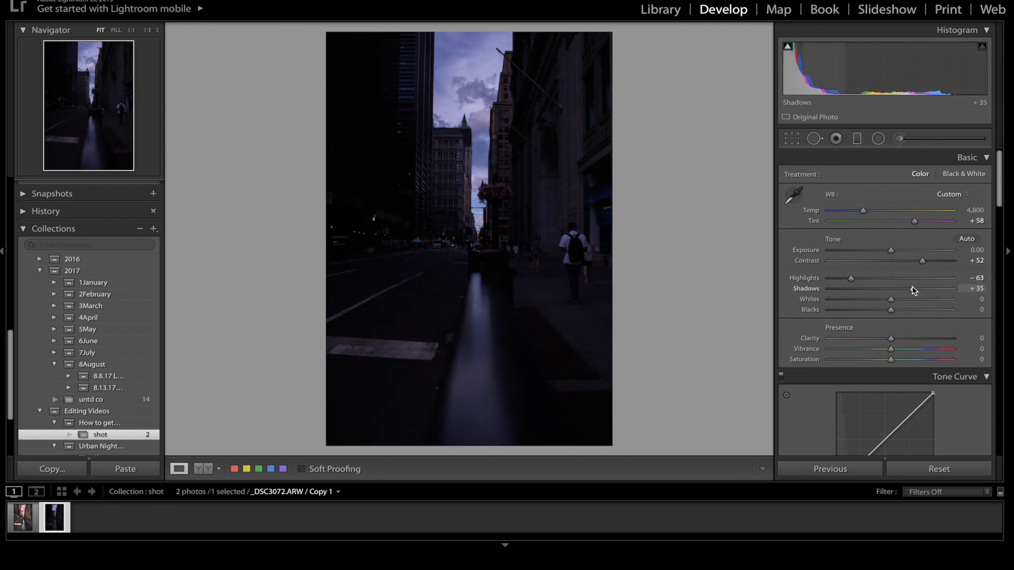
{"action": "left_click_drag", "start_coordinate": [891, 299], "coordinate": [920, 302]}
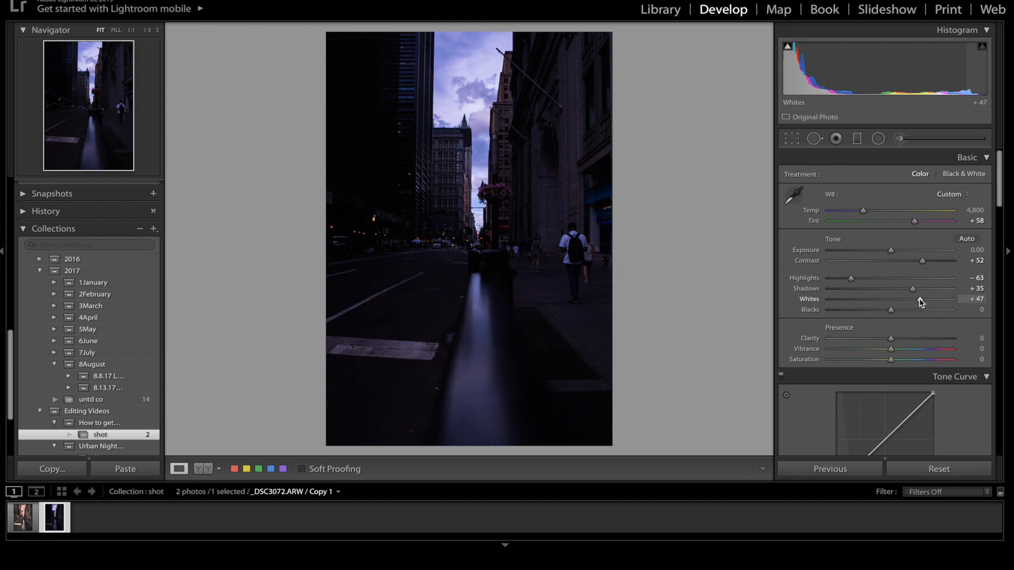
{"action": "left_click_drag", "start_coordinate": [891, 310], "coordinate": [904, 341]}
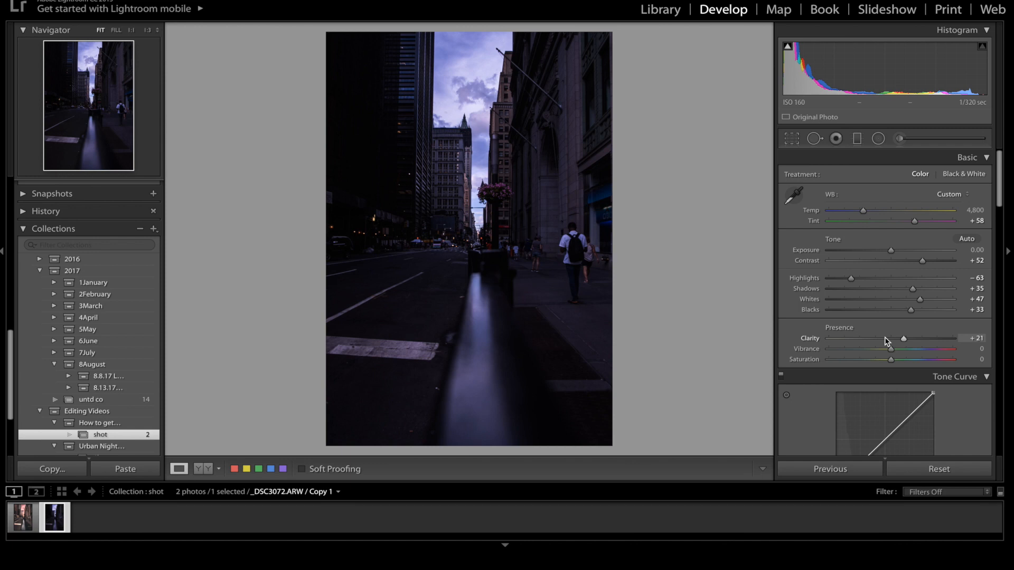
- Shape the RGB tone curve by lifting the black point, lowering the shadows and anchoring the curve at about 32%
{"action": "scroll", "coordinate": [884, 337], "scroll_direction": "down", "scroll_amount": 2}
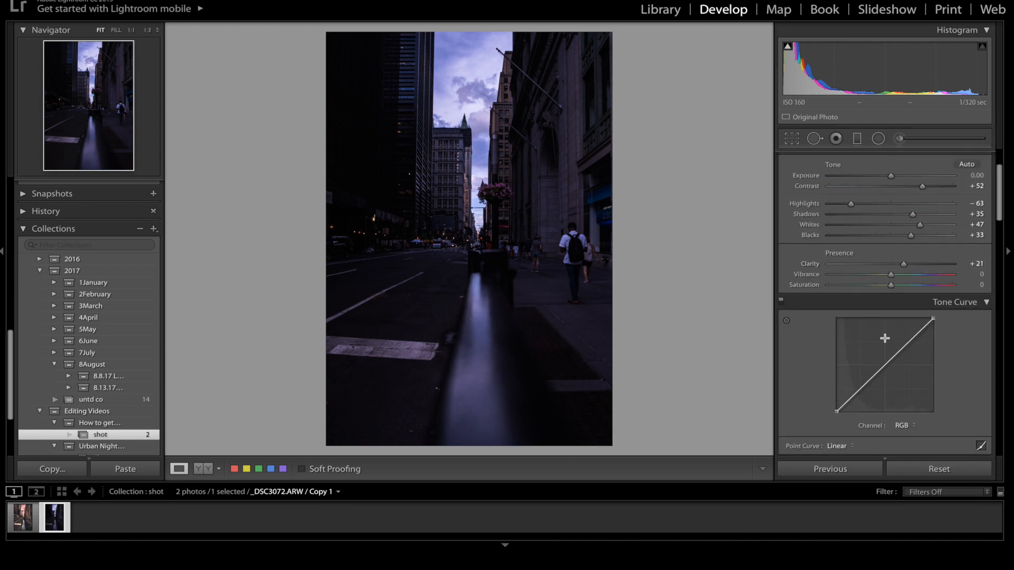
{"action": "scroll", "coordinate": [885, 338], "scroll_direction": "down", "scroll_amount": 1}
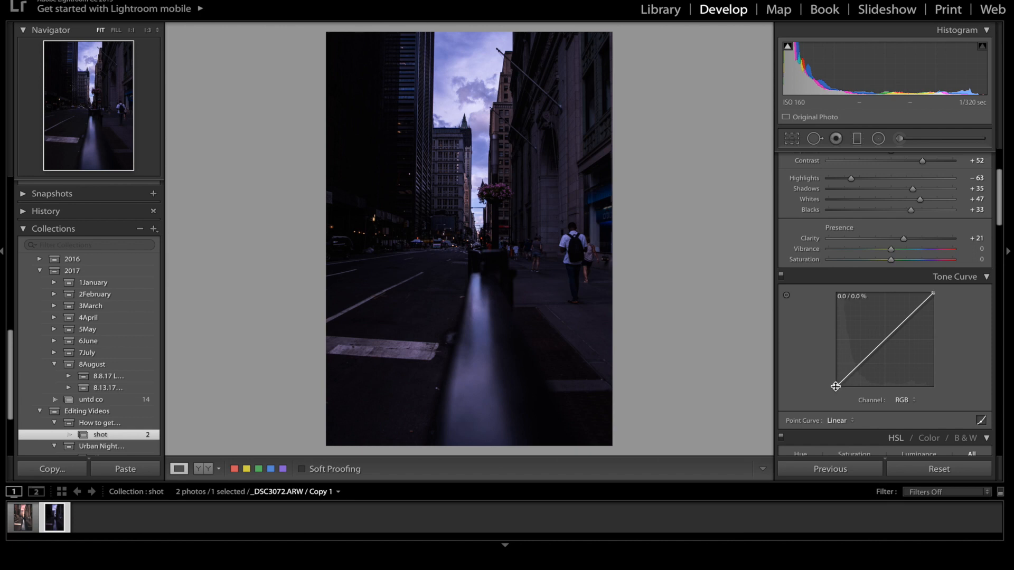
{"action": "left_click_drag", "start_coordinate": [835, 387], "coordinate": [837, 379]}
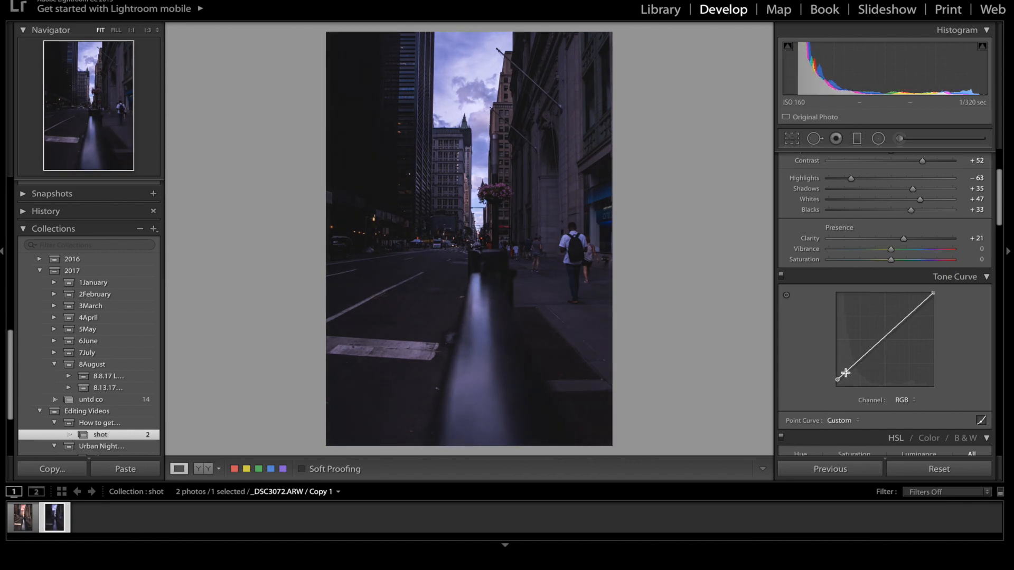
{"action": "left_click_drag", "start_coordinate": [851, 367], "coordinate": [867, 356]}
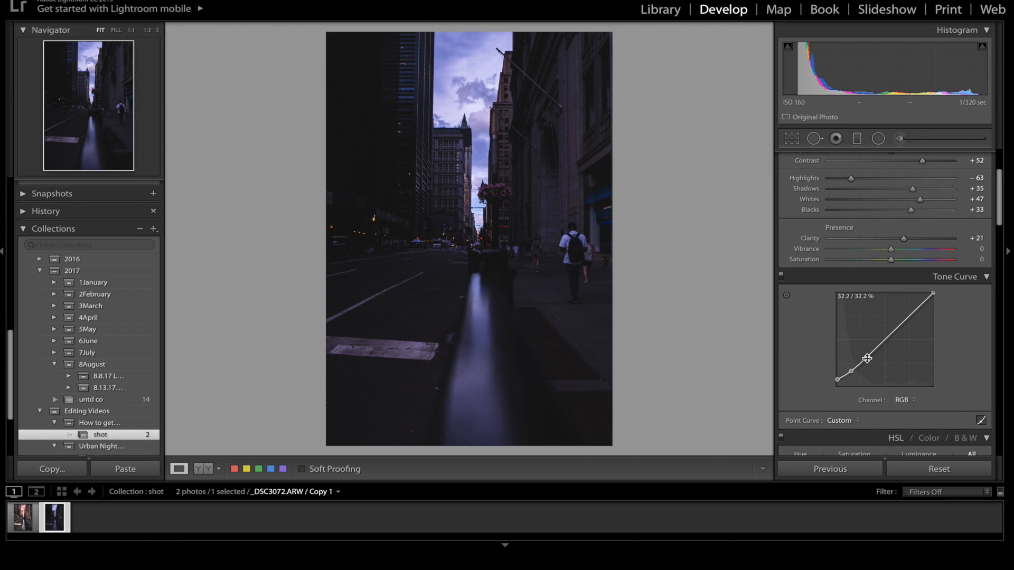
- Shift the HSL hue of Yellow to −46 and of Blue to −16
{"action": "scroll", "coordinate": [821, 369], "scroll_direction": "down", "scroll_amount": 6}
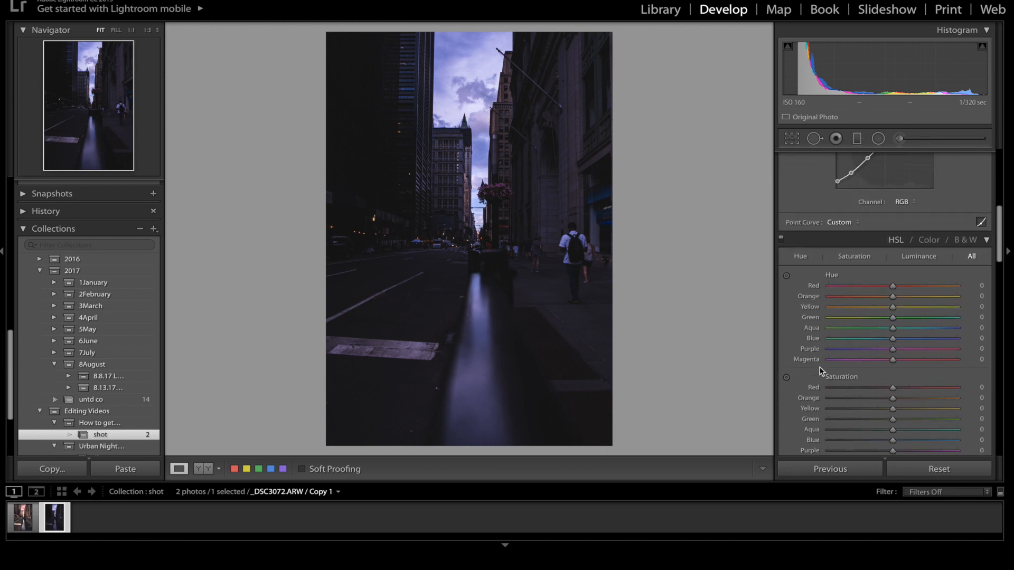
{"action": "scroll", "coordinate": [821, 371], "scroll_direction": "down", "scroll_amount": 3}
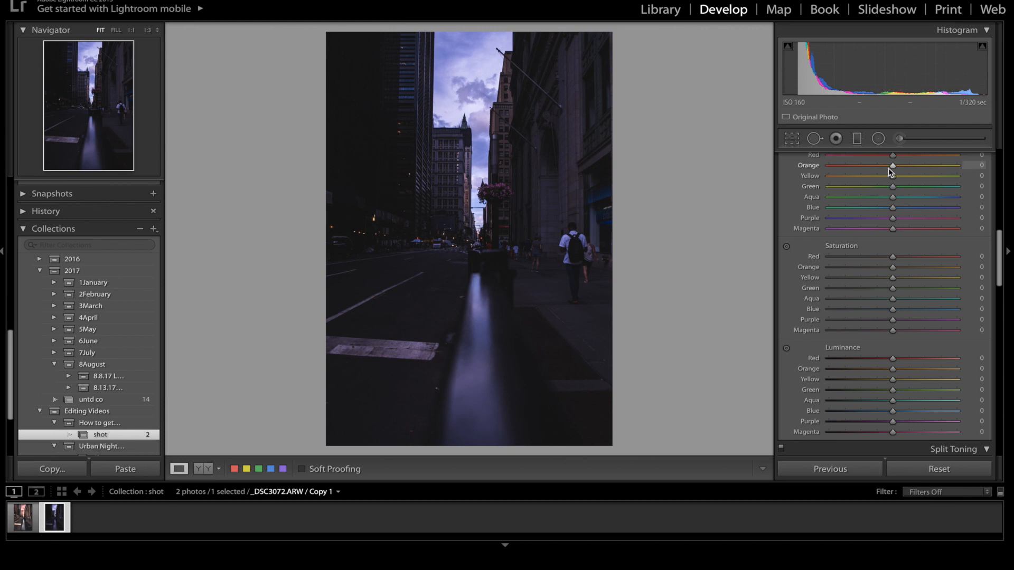
{"action": "left_click_drag", "start_coordinate": [891, 176], "coordinate": [863, 177]}
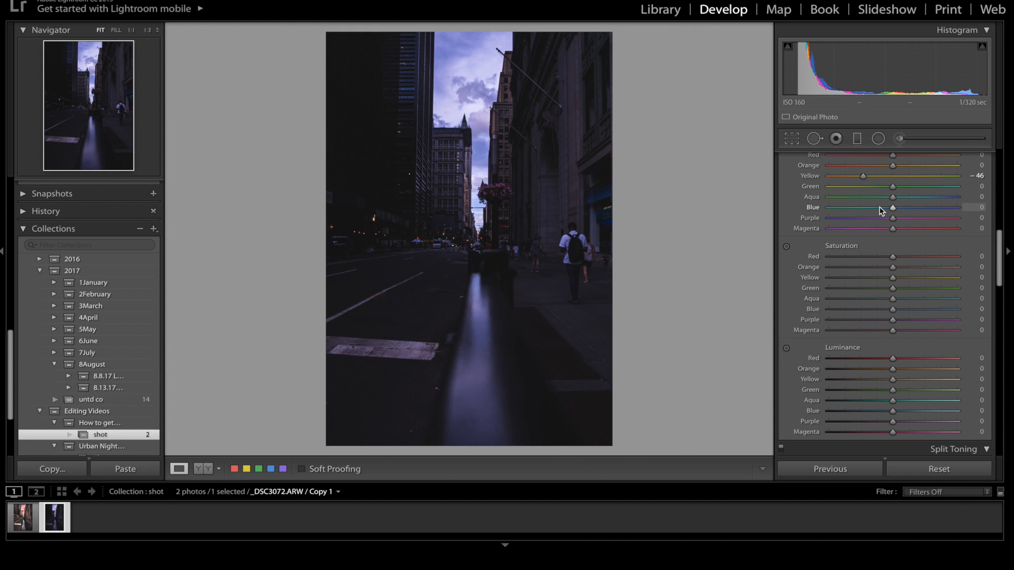
{"action": "left_click_drag", "start_coordinate": [880, 207], "coordinate": [882, 209]}
- Lower the HSL saturation of Green to −61 and of Aqua, Blue, Purple and Magenta to −62
{"action": "left_click_drag", "start_coordinate": [892, 288], "coordinate": [854, 288]}
{"action": "left_click", "coordinate": [853, 298]}
{"action": "left_click", "coordinate": [853, 310]}
{"action": "left_click", "coordinate": [853, 320]}
{"action": "left_click", "coordinate": [854, 330]}
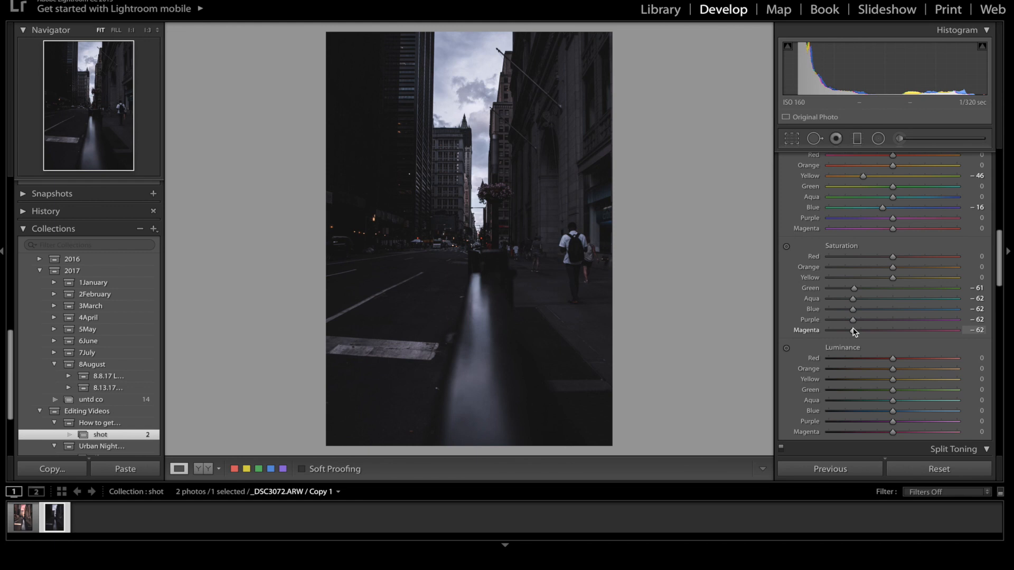
- Raise HSL luminance to +25 for Red, +17 for Orange, Green, Aqua and Blue, +15 for Yellow and +44 for Purple
{"action": "scroll", "coordinate": [854, 331], "scroll_direction": "down", "scroll_amount": 5}
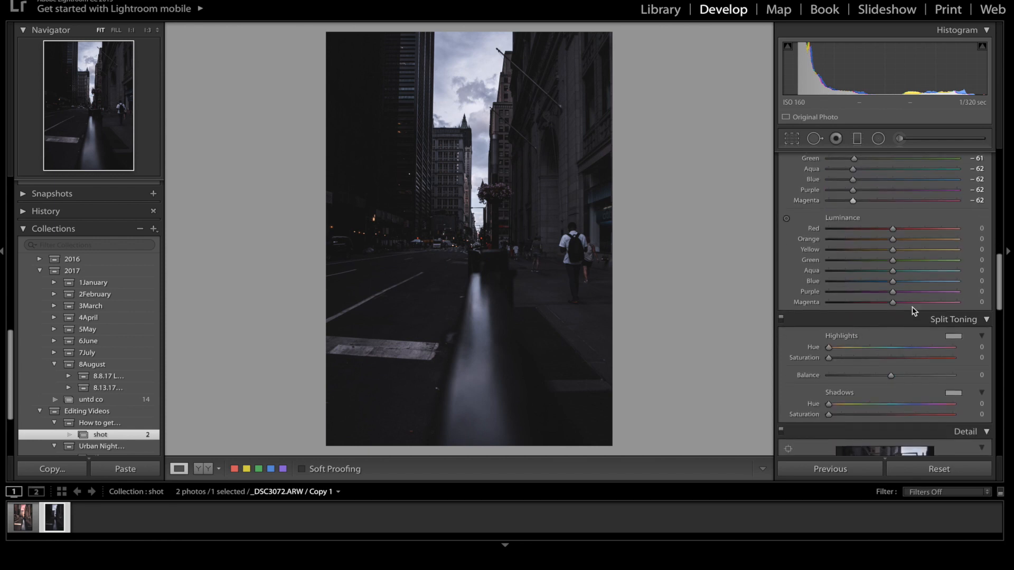
{"action": "left_click", "coordinate": [903, 229]}
{"action": "left_click_drag", "start_coordinate": [904, 228], "coordinate": [908, 229]}
{"action": "left_click", "coordinate": [903, 239]}
{"action": "left_click", "coordinate": [903, 250]}
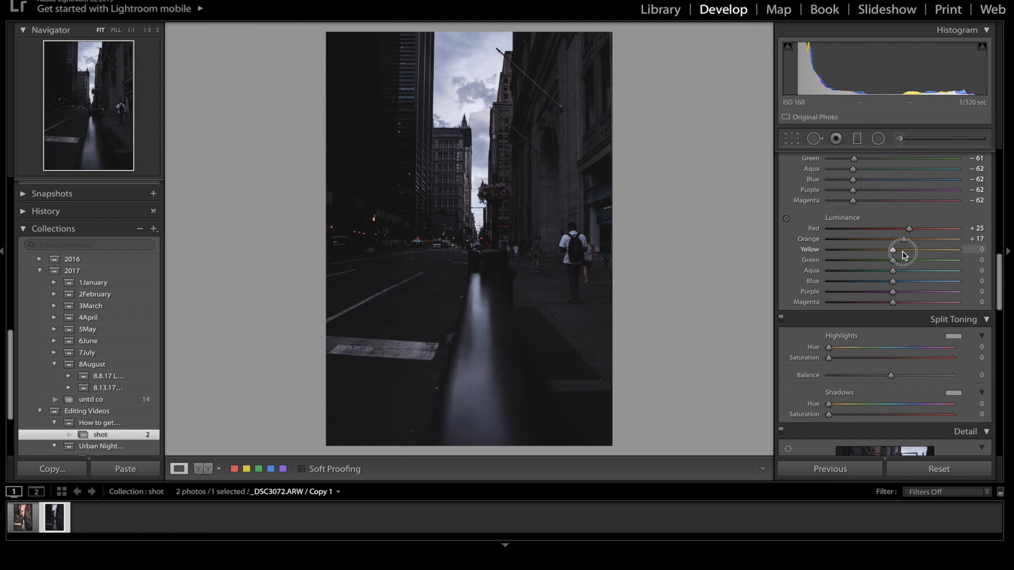
{"action": "left_click", "coordinate": [903, 260]}
{"action": "left_click", "coordinate": [903, 270]}
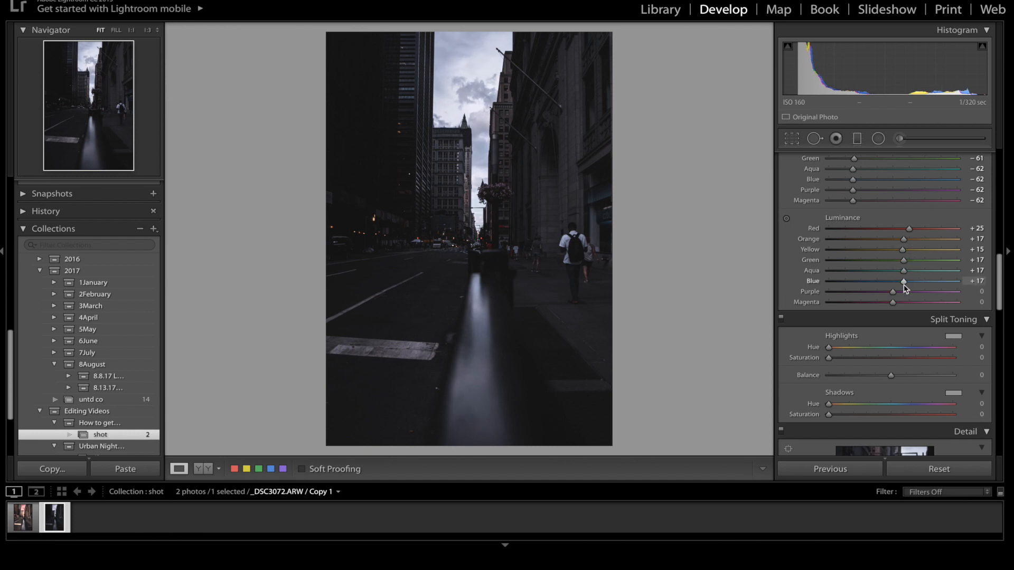
{"action": "left_click_drag", "start_coordinate": [903, 293], "coordinate": [919, 296]}
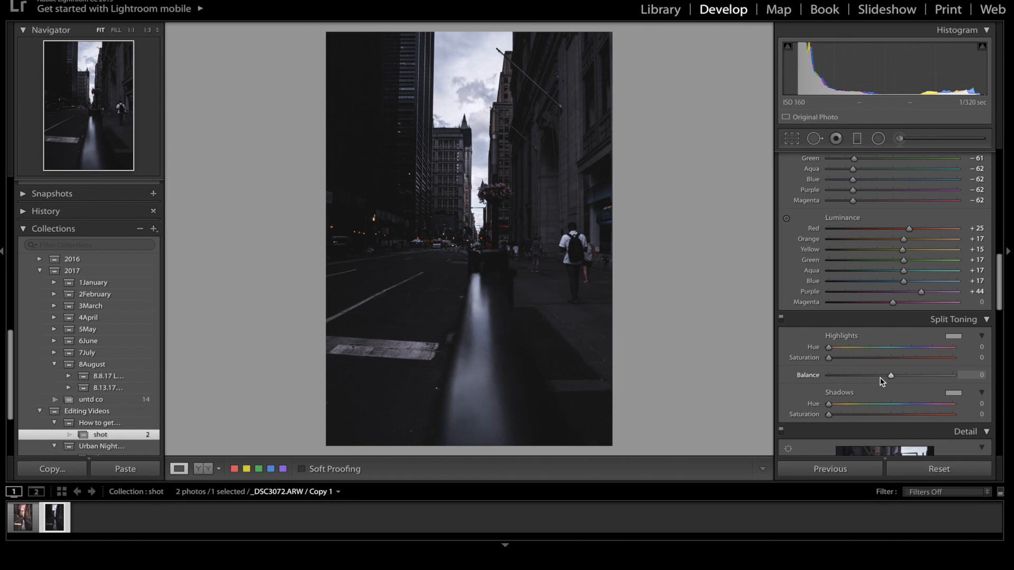
- Split tone the photo with highlights at hue 16 and saturation 32, and shadows at hue 223 and saturation 9
{"action": "left_click", "coordinate": [979, 347]}
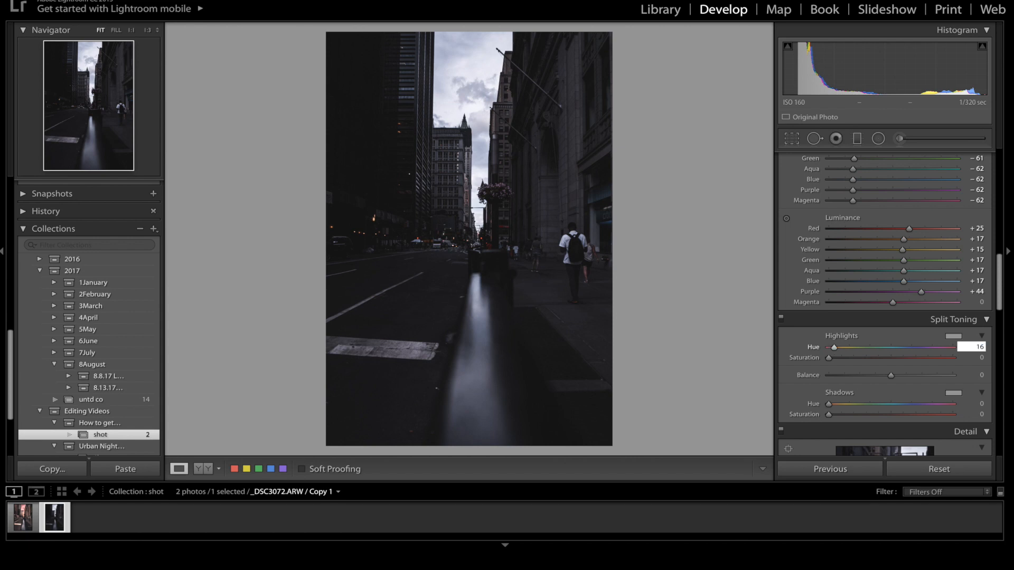
{"action": "key", "text": "Tab"}
{"action": "type", "text": "32"}
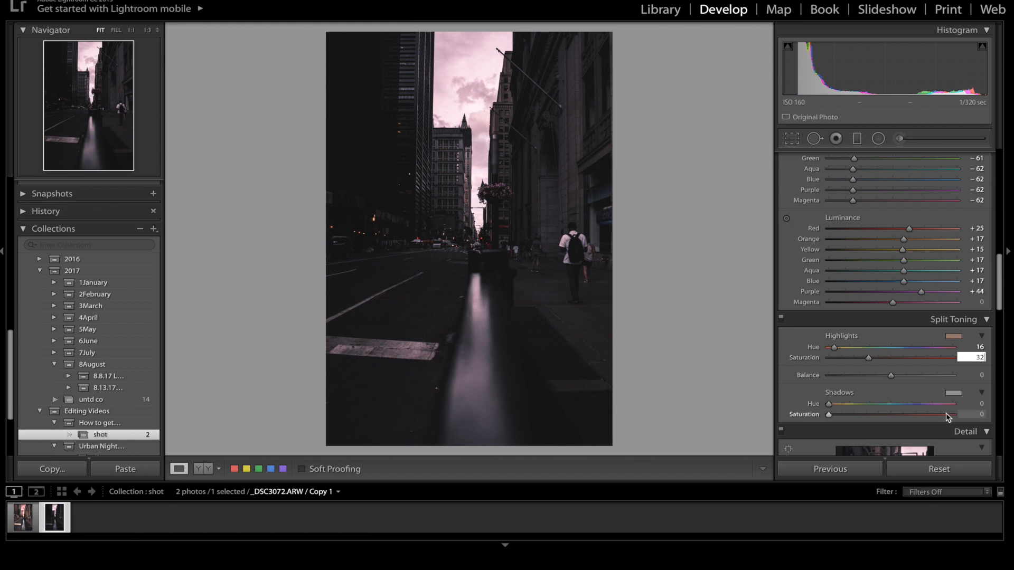
{"action": "left_click", "coordinate": [980, 403]}
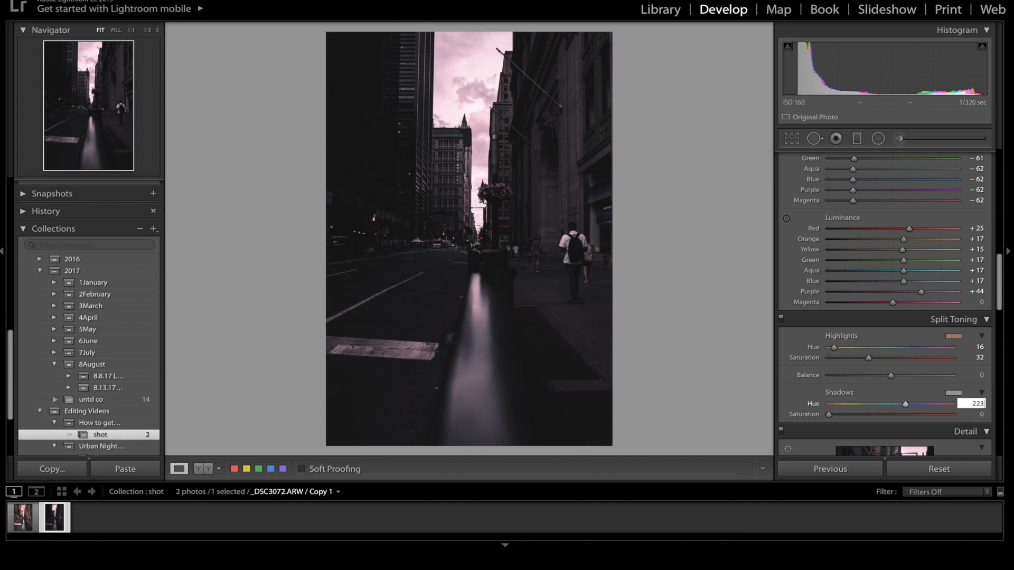
{"action": "left_click", "coordinate": [976, 414]}
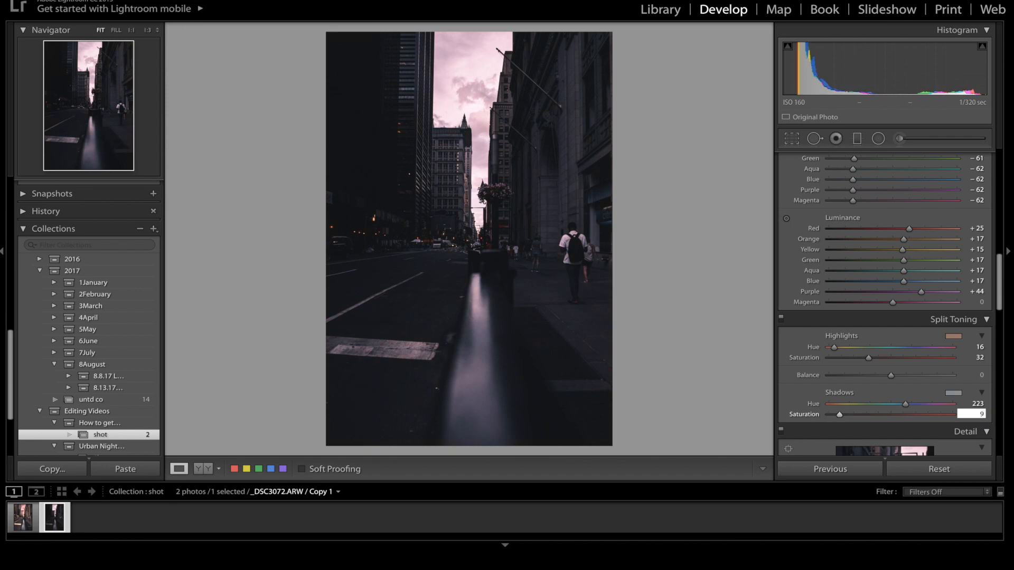
- Review the Detail, Lens Corrections, Effects and Camera Calibration settings, and recheck the Basic adjustments
{"action": "scroll", "coordinate": [967, 425], "scroll_direction": "down", "scroll_amount": 10}
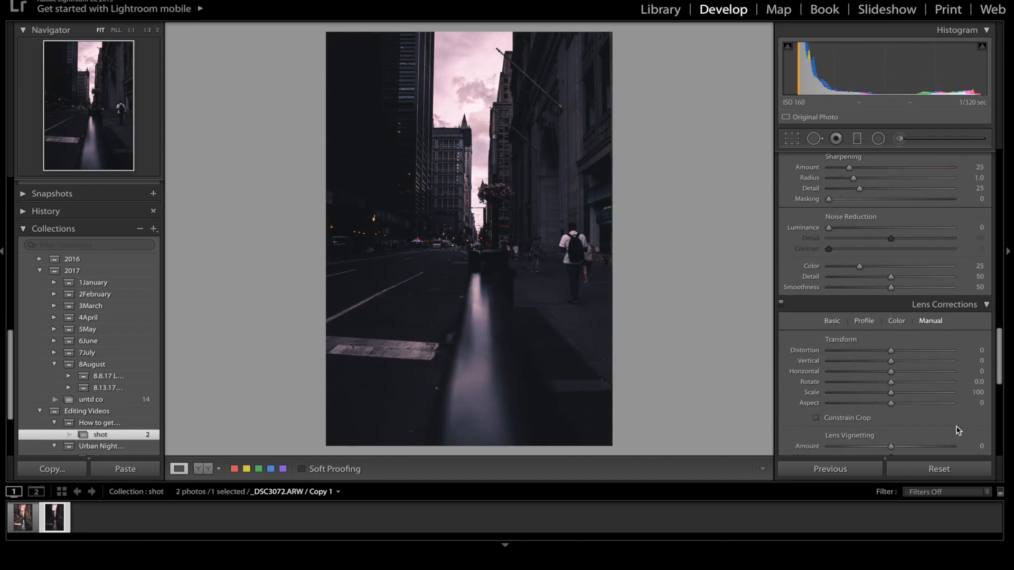
{"action": "scroll", "coordinate": [957, 430], "scroll_direction": "down", "scroll_amount": 6}
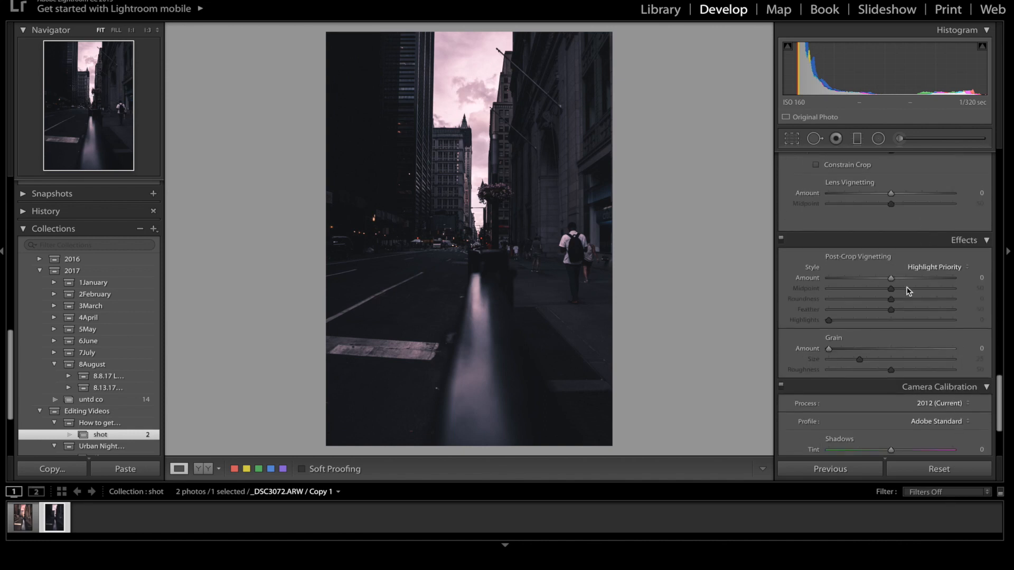
{"action": "scroll", "coordinate": [907, 290], "scroll_direction": "down", "scroll_amount": 2}
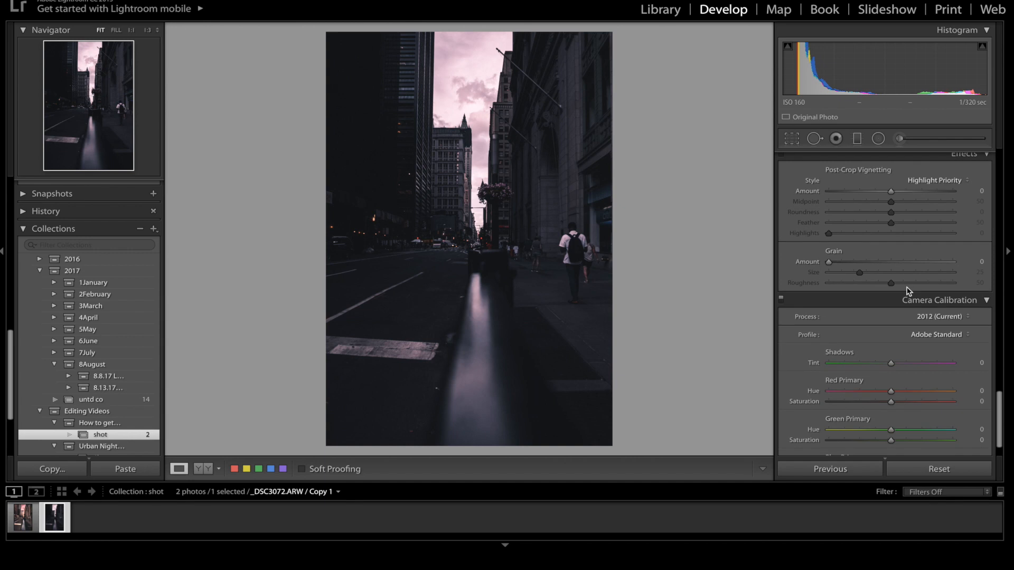
{"action": "scroll", "coordinate": [907, 291], "scroll_direction": "down", "scroll_amount": 1}
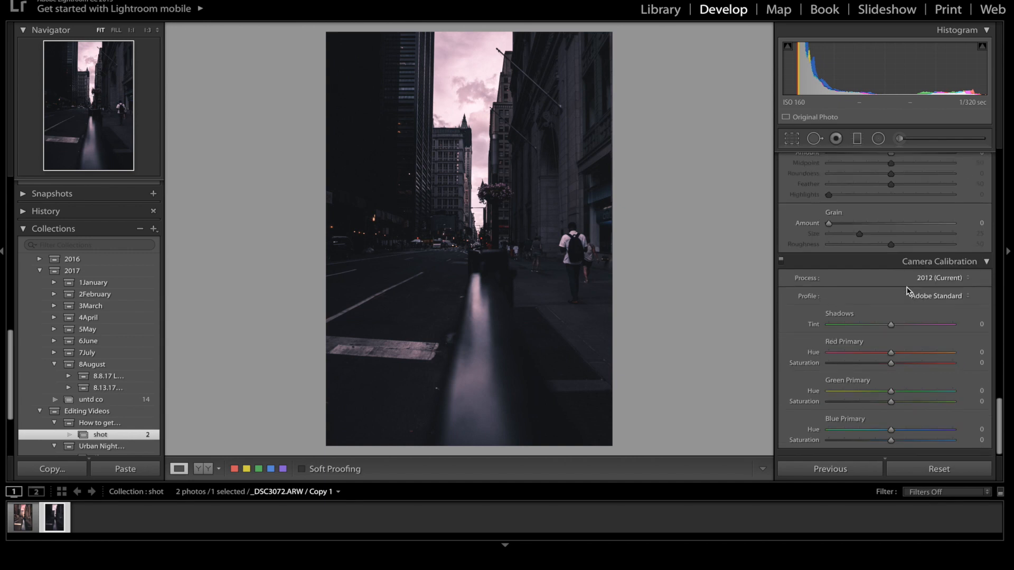
{"action": "scroll", "coordinate": [907, 291], "scroll_direction": "up", "scroll_amount": 8}
{"action": "scroll", "coordinate": [907, 291], "scroll_direction": "up", "scroll_amount": 6}
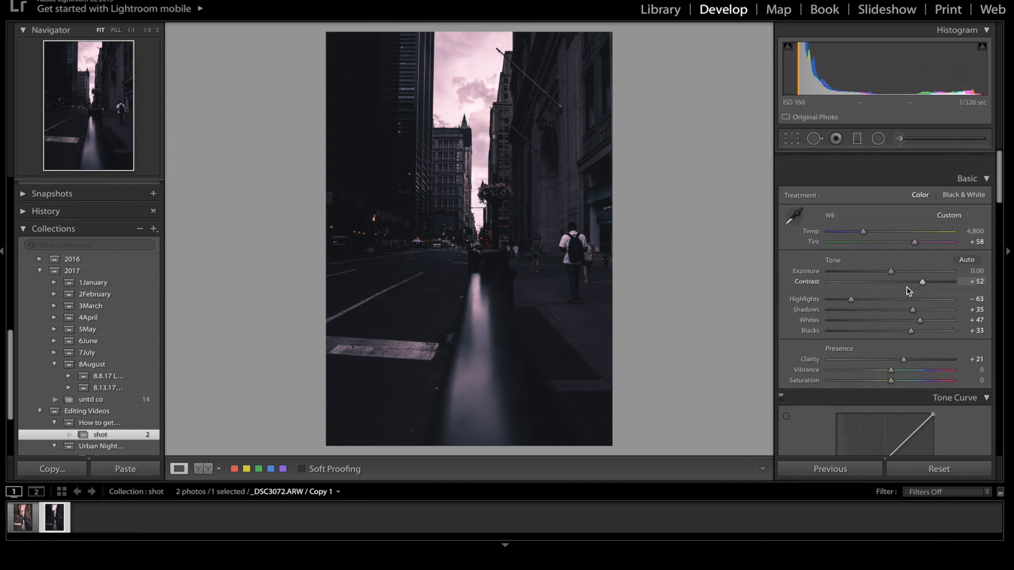
{"action": "scroll", "coordinate": [907, 291], "scroll_direction": "down", "scroll_amount": 4}
{"action": "scroll", "coordinate": [907, 291], "scroll_direction": "up", "scroll_amount": 5}
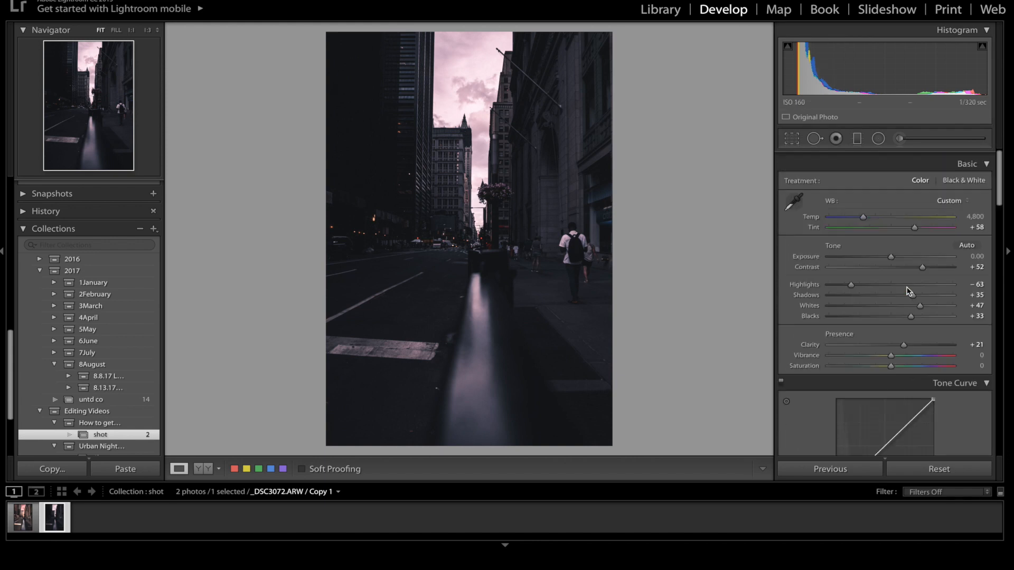
- Start an Adjustment Brush mask and paint the dark left-hand buildings and street edge with a size 15 Auto Mask brush
{"action": "left_click", "coordinate": [899, 140]}
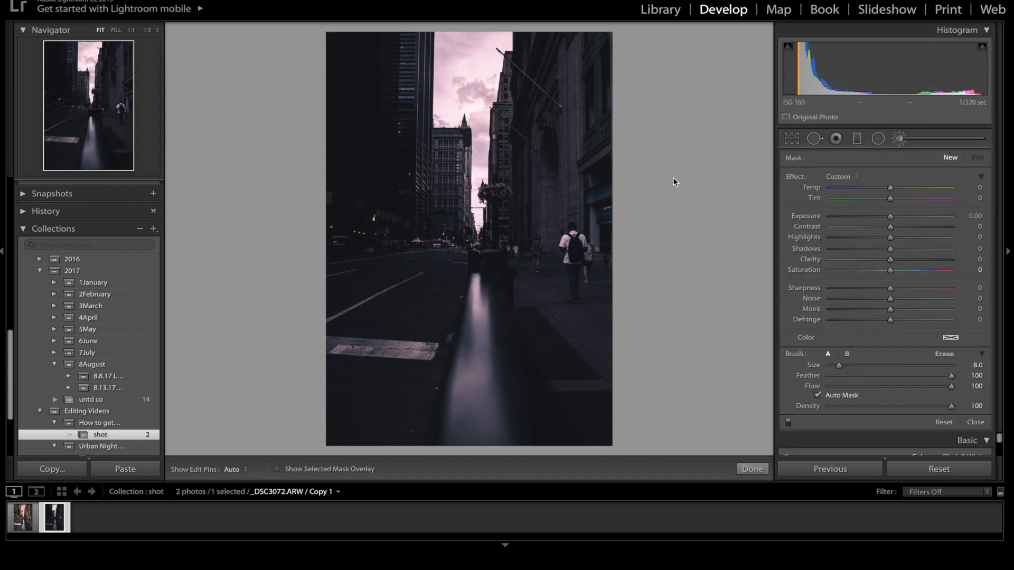
{"action": "scroll", "coordinate": [418, 256], "scroll_direction": "up", "scroll_amount": 4}
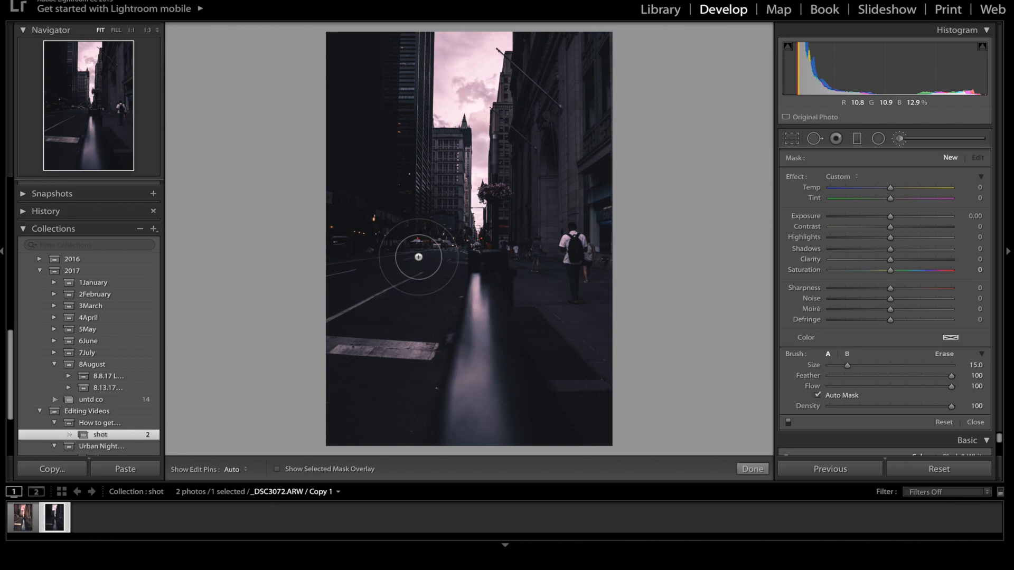
{"action": "left_click_drag", "start_coordinate": [405, 247], "coordinate": [404, 120]}
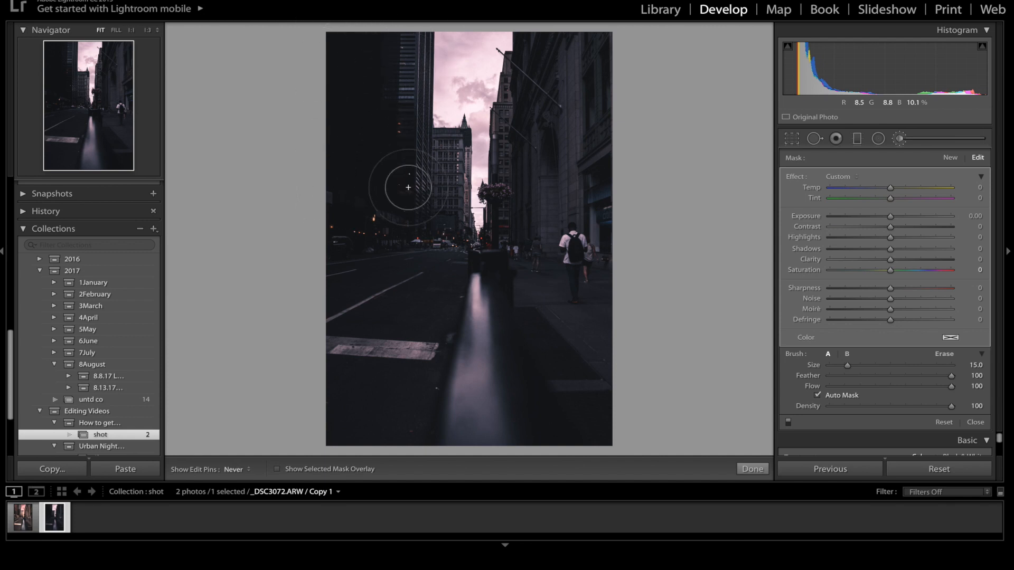
{"action": "scroll", "coordinate": [379, 350], "scroll_direction": "up", "scroll_amount": 3}
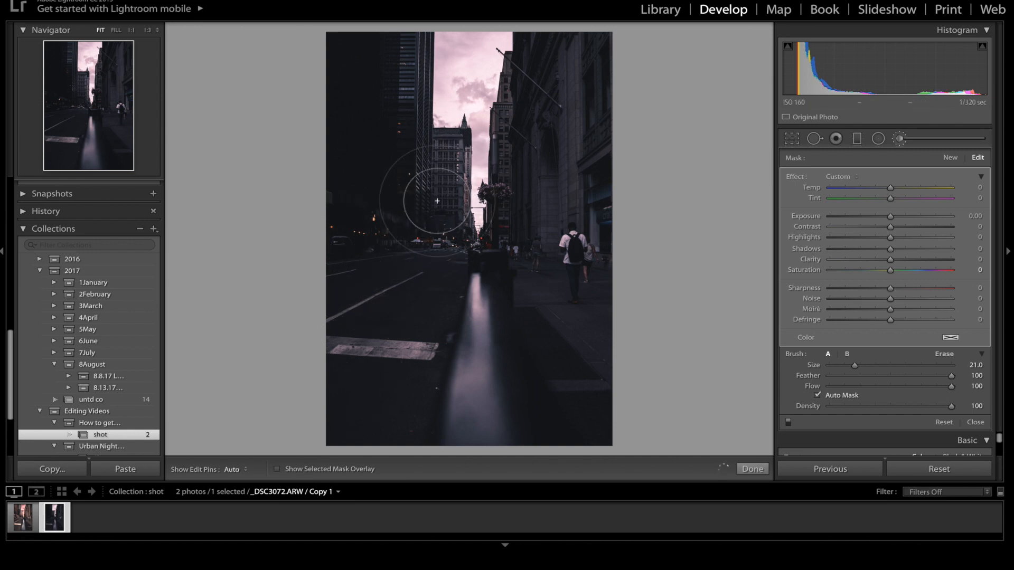
- Extend the brush mask over the right-hand buildings at size 21 and around the street centre at size 7
{"action": "key", "text": "h"}
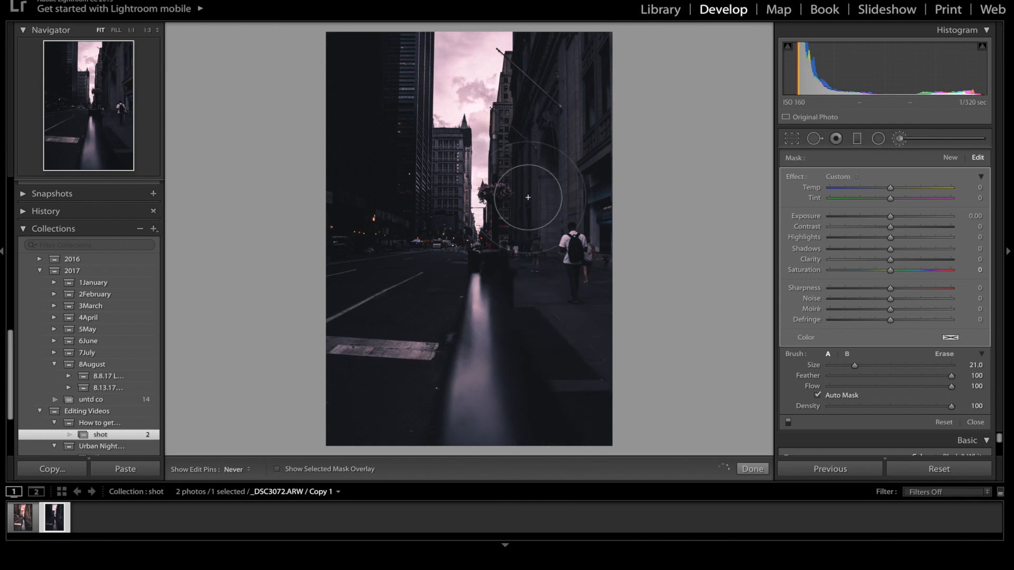
{"action": "key", "text": "h"}
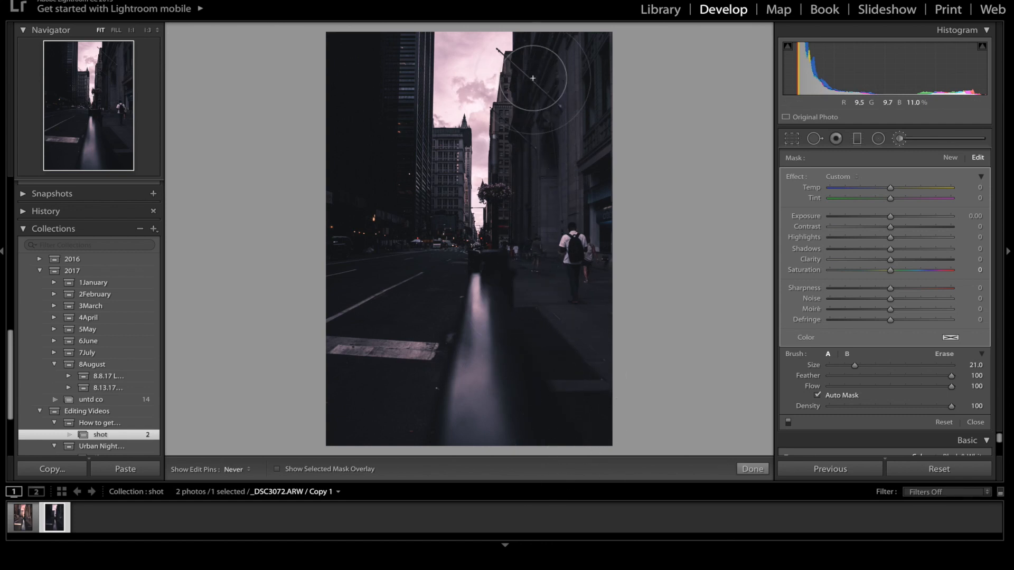
{"action": "key", "text": "h"}
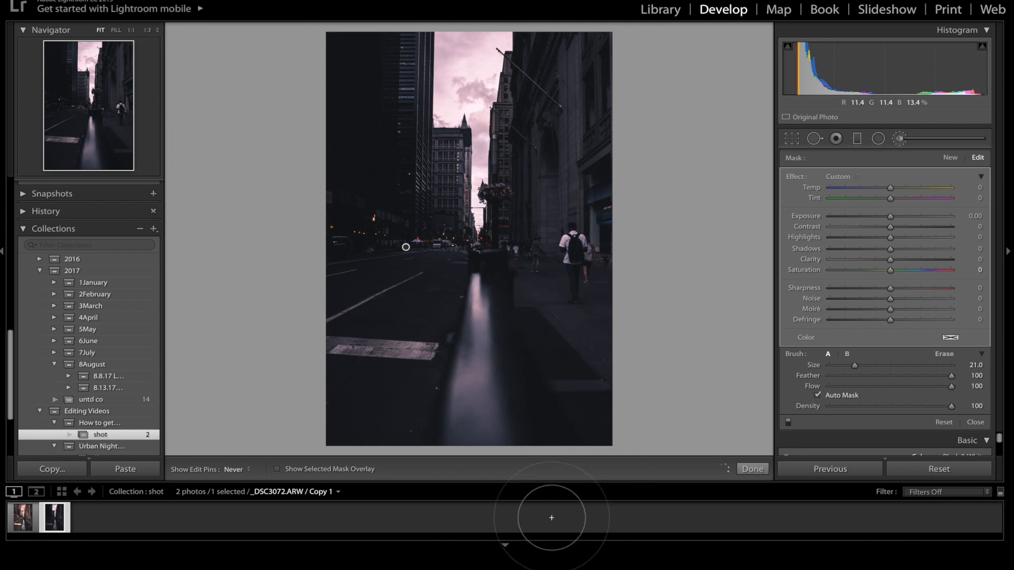
{"action": "key", "text": "h"}
{"action": "key", "text": "h"}
{"action": "scroll", "coordinate": [418, 181], "scroll_direction": "down", "scroll_amount": 4}
{"action": "scroll", "coordinate": [438, 156], "scroll_direction": "up", "scroll_amount": 4}
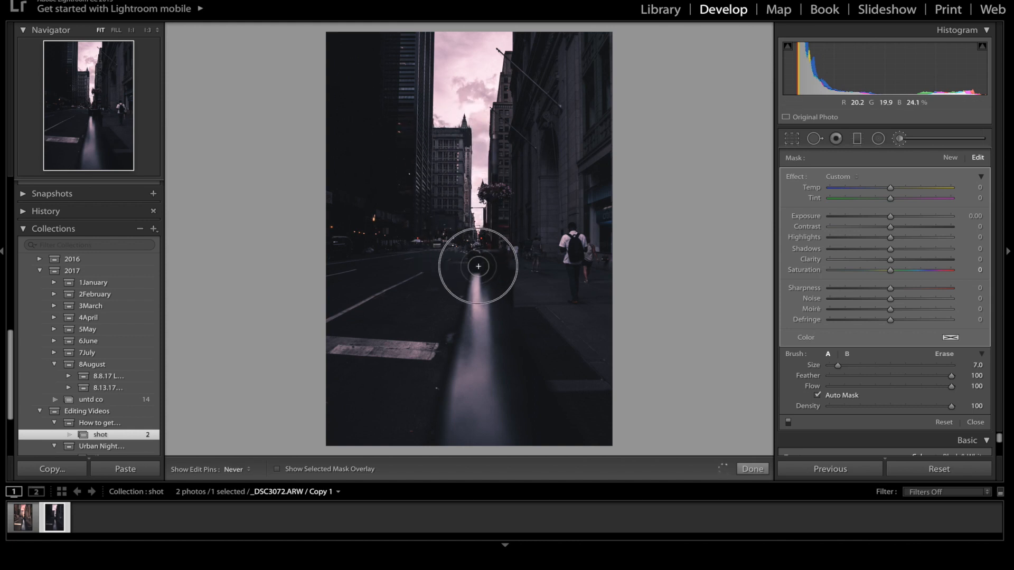
{"action": "key", "text": "h"}
- Erase the brush mask from the blurred foreground railing, and return to painting with brush A at size 7
{"action": "left_click", "coordinate": [940, 354]}
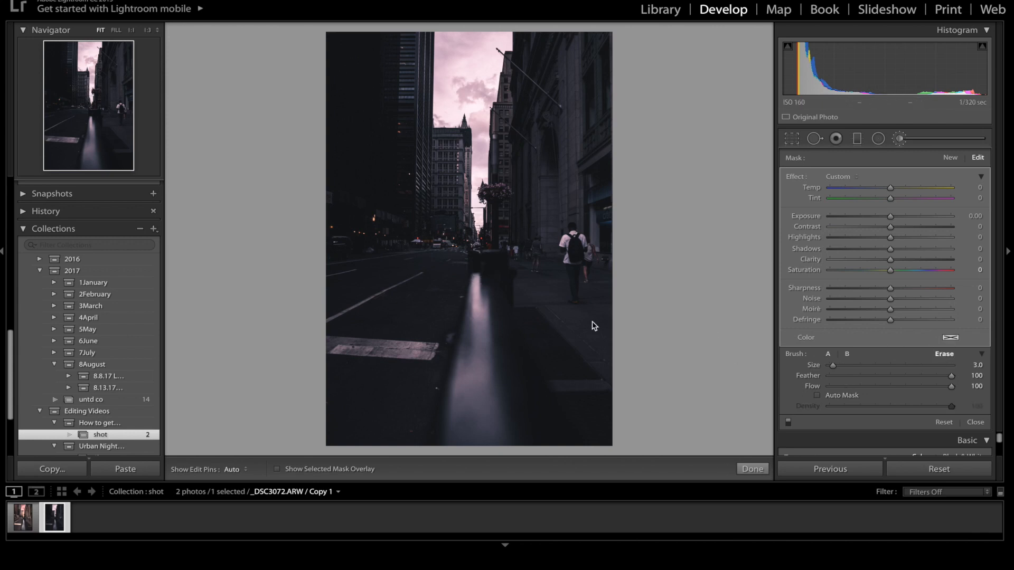
{"action": "key", "text": "h"}
{"action": "mouse_move", "coordinate": [497, 307]}
{"action": "left_mouse_down"}
{"action": "mouse_move", "coordinate": [507, 438]}
{"action": "mouse_move", "coordinate": [472, 299]}
{"action": "mouse_move", "coordinate": [478, 274]}
{"action": "mouse_move", "coordinate": [443, 451]}
{"action": "mouse_move", "coordinate": [499, 304]}
{"action": "mouse_move", "coordinate": [487, 431]}
{"action": "mouse_move", "coordinate": [474, 342]}
{"action": "mouse_move", "coordinate": [474, 383]}
{"action": "left_mouse_up"}
{"action": "key", "text": "h"}
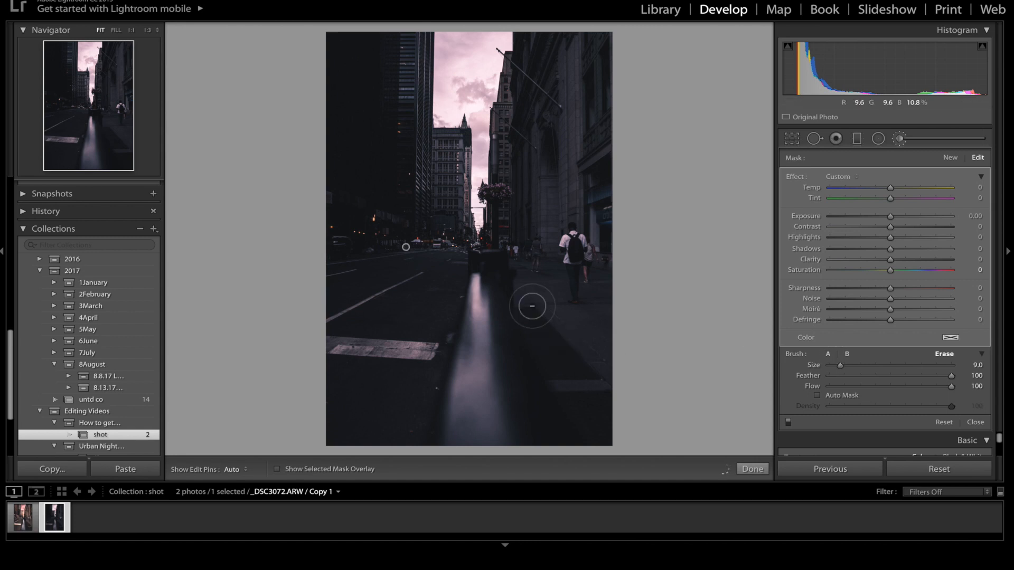
{"action": "left_click", "coordinate": [827, 354]}
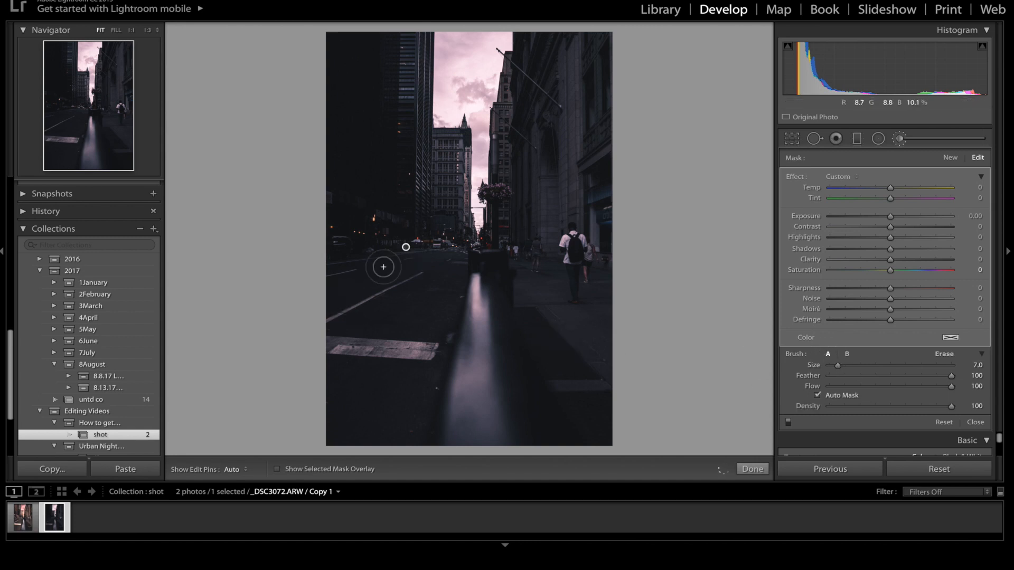
{"action": "key", "text": "h"}
{"action": "key", "text": "h"}
- Set the brush mask's Temp to 46, Tint to 12 and Exposure to 1.26
{"action": "left_click", "coordinate": [978, 187]}
{"action": "type", "text": "46"}
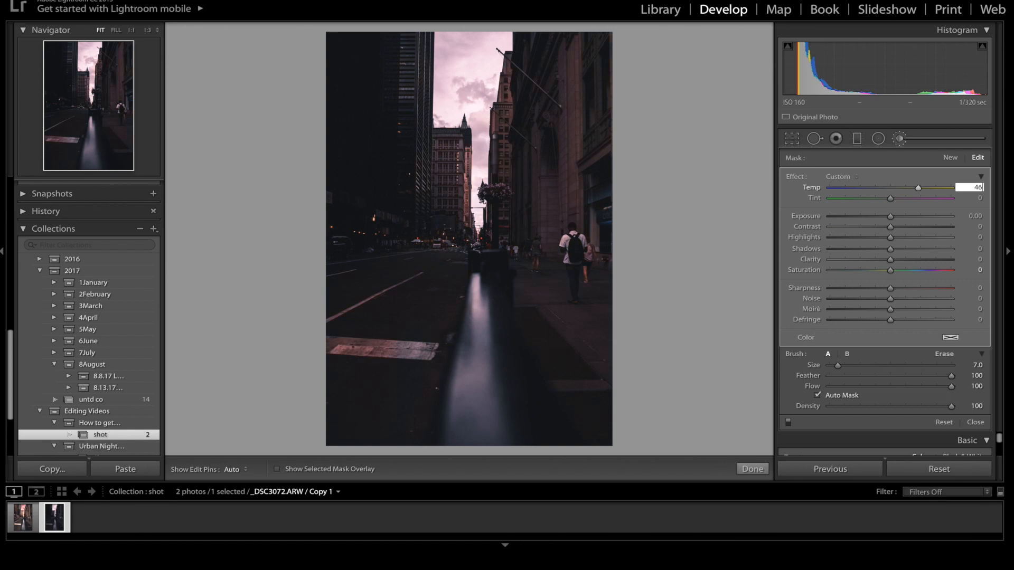
{"action": "key", "text": "Tab"}
{"action": "type", "text": "12"}
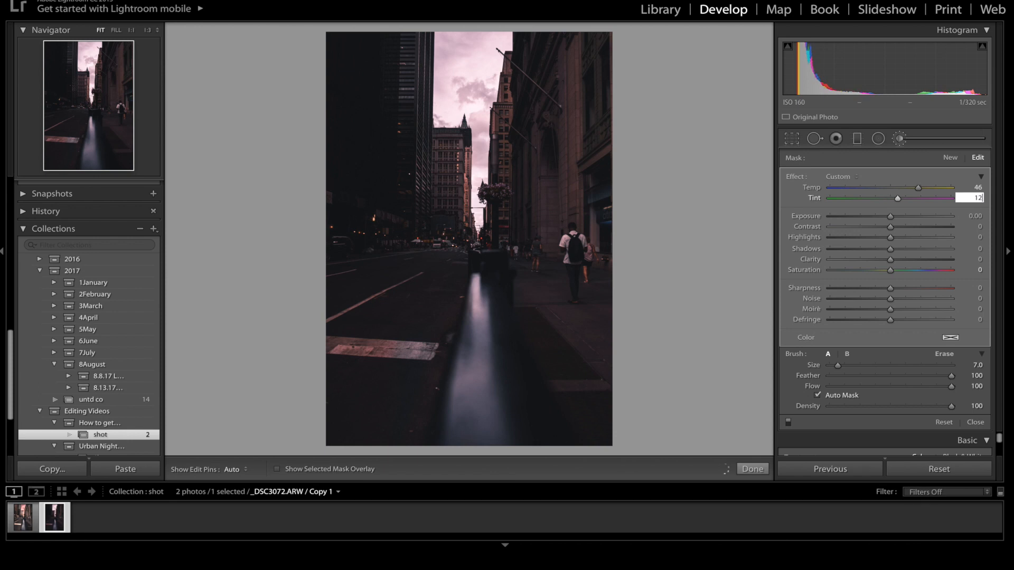
{"action": "left_click", "coordinate": [974, 217]}
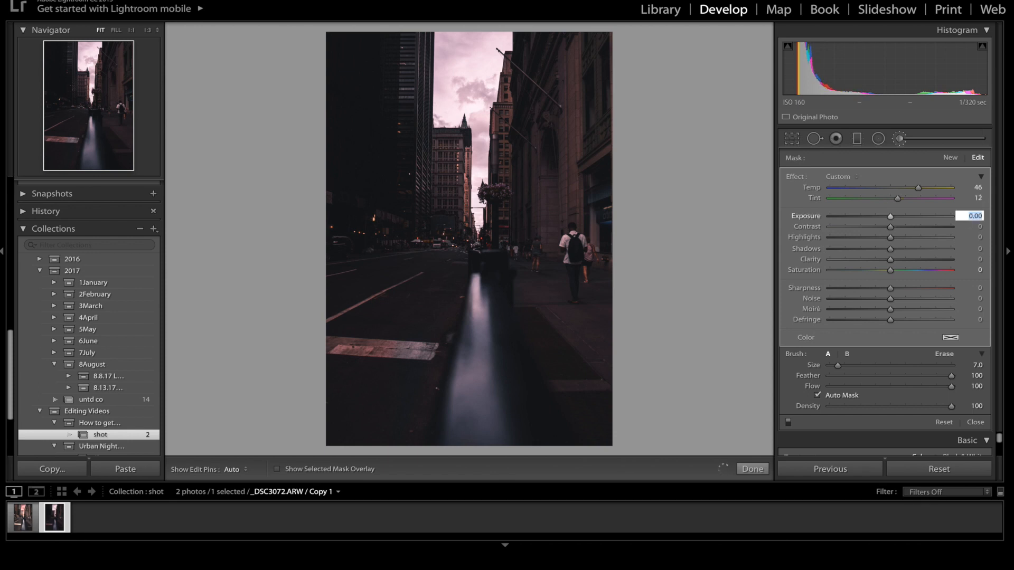
{"action": "type", "text": "1.26"}
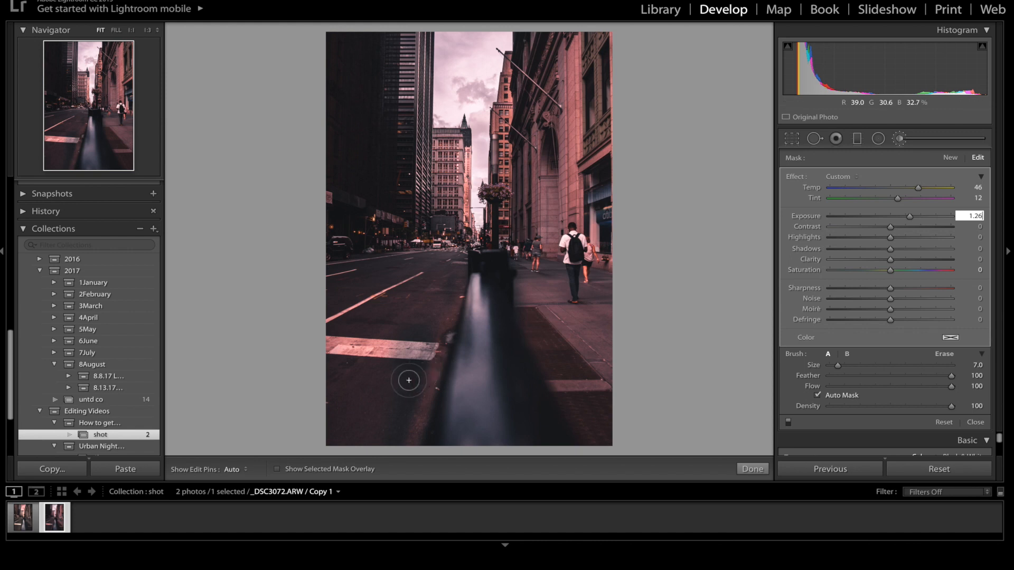
{"action": "key", "text": "Return"}
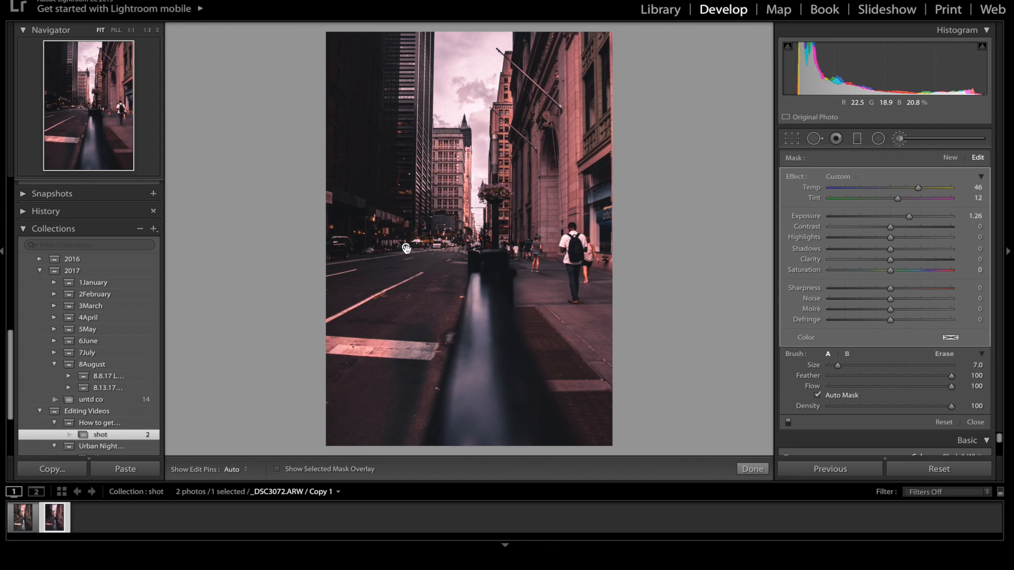
- Paint more of the mask over the lower-left road and crosswalk, enlarging the brush from size 7 to 19
{"action": "mouse_move", "coordinate": [406, 248]}
{"action": "key", "text": "h"}
{"action": "mouse_move", "coordinate": [407, 325]}
{"action": "left_mouse_down"}
{"action": "mouse_move", "coordinate": [416, 405]}
{"action": "mouse_move", "coordinate": [418, 334]}
{"action": "mouse_move", "coordinate": [387, 456]}
{"action": "mouse_move", "coordinate": [447, 290]}
{"action": "mouse_move", "coordinate": [390, 408]}
{"action": "mouse_move", "coordinate": [421, 313]}
{"action": "mouse_move", "coordinate": [351, 440]}
{"action": "mouse_move", "coordinate": [433, 274]}
{"action": "mouse_move", "coordinate": [355, 403]}
{"action": "left_mouse_up"}
{"action": "key", "text": "h"}
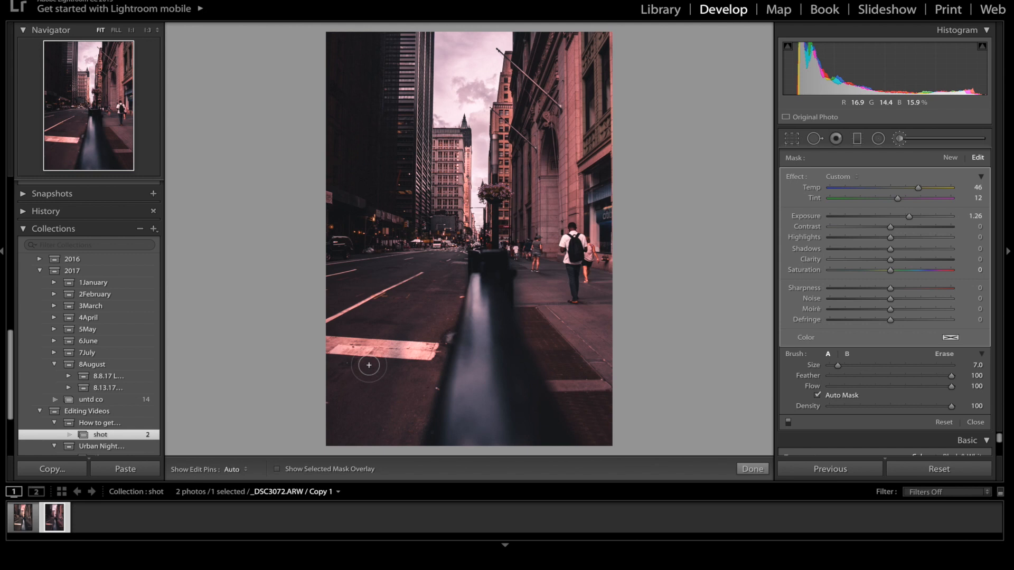
{"action": "scroll", "coordinate": [368, 362], "scroll_direction": "up", "scroll_amount": 6}
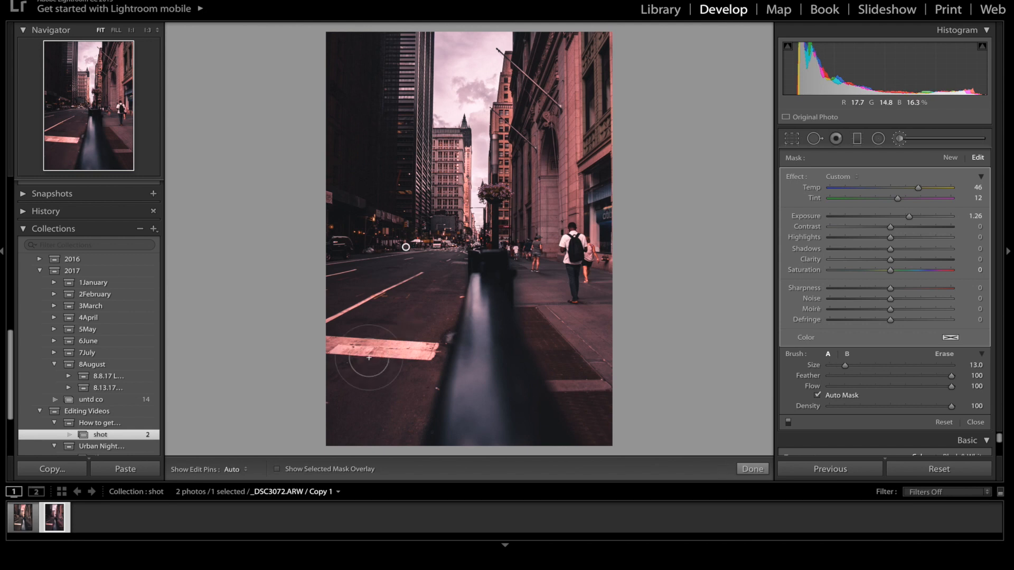
{"action": "scroll", "coordinate": [368, 358], "scroll_direction": "up", "scroll_amount": 6}
{"action": "key", "text": "h"}
{"action": "key", "text": "h"}
{"action": "key", "text": "h"}
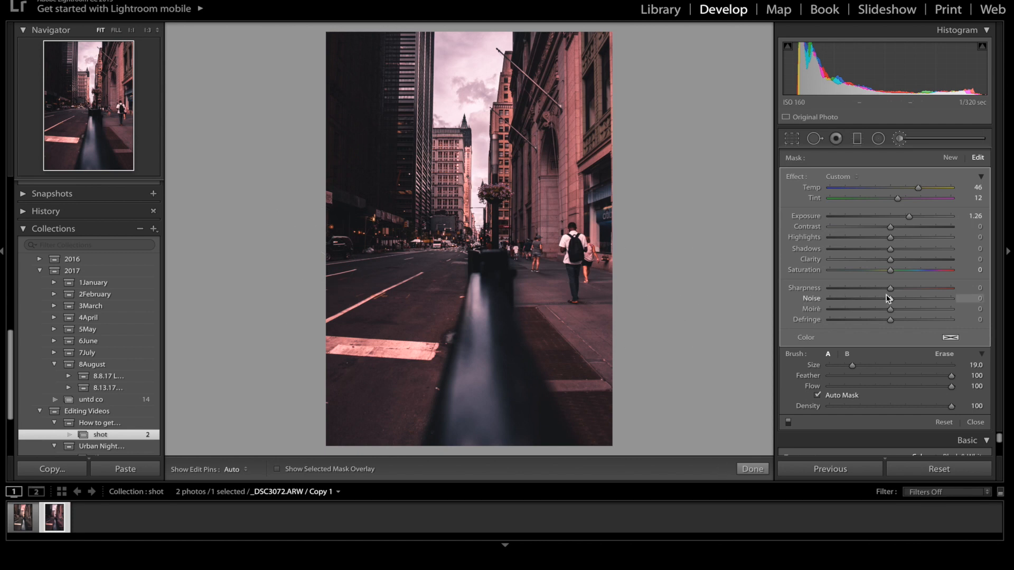
- Set the brush mask's Contrast to 57, Highlights to 37 and Shadows to −6
{"action": "left_click", "coordinate": [977, 226]}
{"action": "type", "text": "57"}
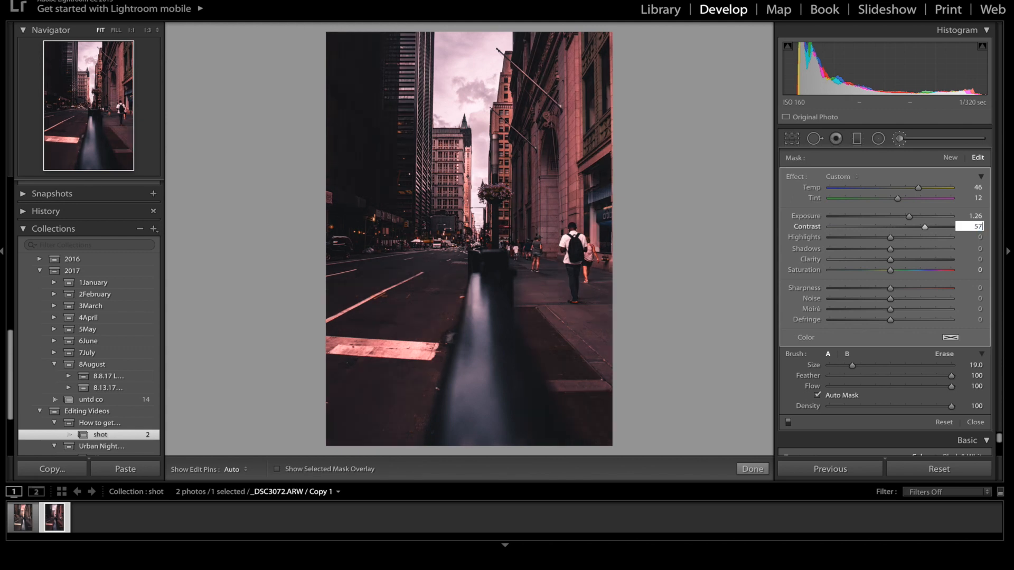
{"action": "left_click", "coordinate": [975, 237]}
{"action": "type", "text": "37"}
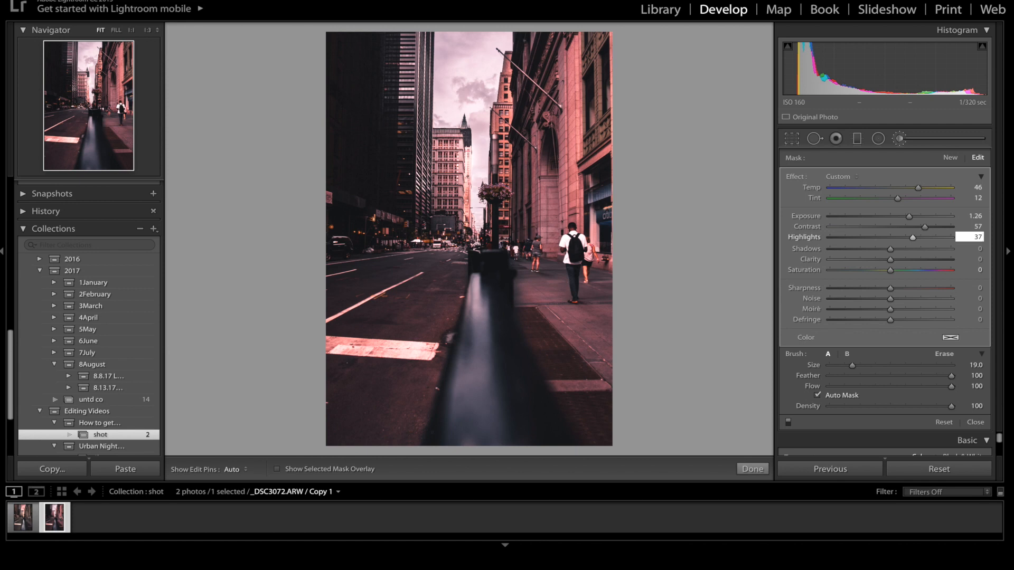
{"action": "left_click", "coordinate": [976, 249]}
{"action": "type", "text": "-6"}
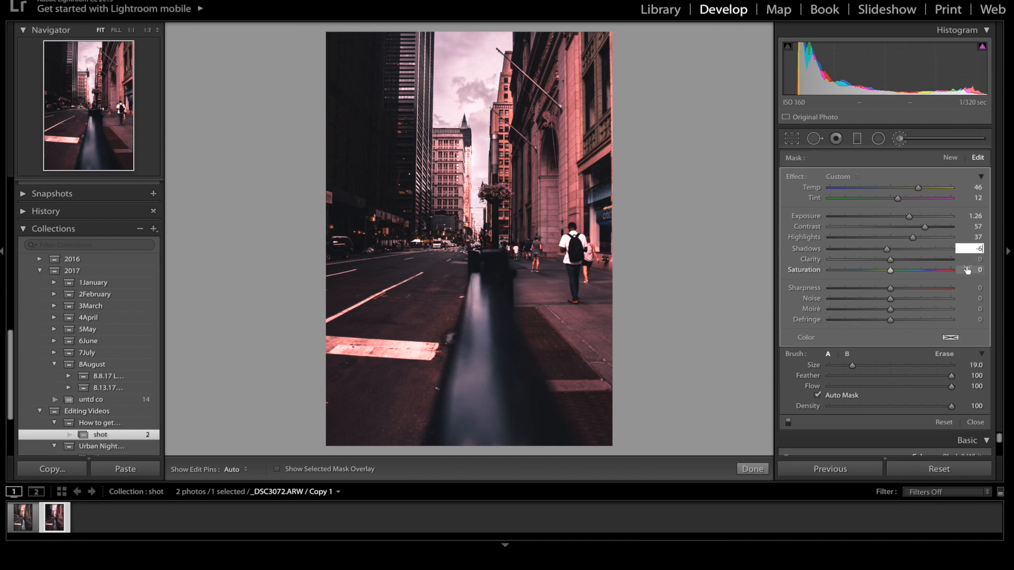
- Set the brush mask's Clarity to −5 and Saturation to −34
{"action": "key", "text": "Tab"}
{"action": "type", "text": "-5"}
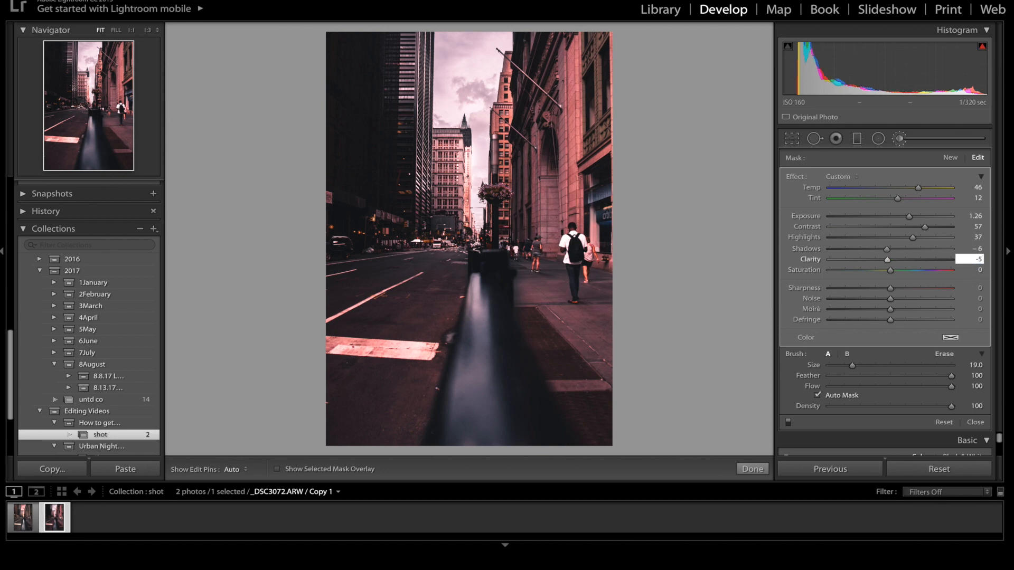
{"action": "left_click", "coordinate": [977, 270]}
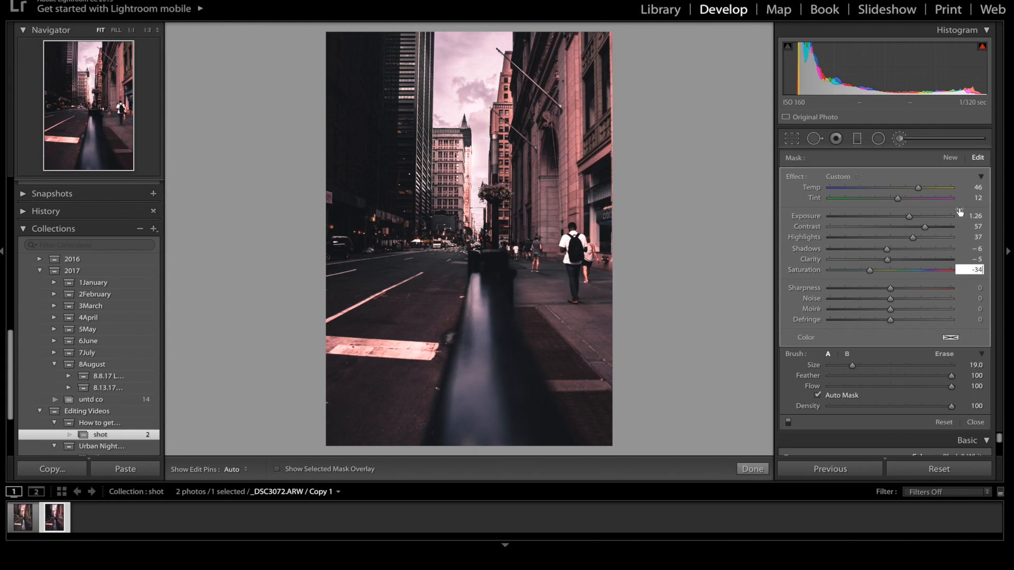
- Erase the brush mask from the sky between the buildings with a size 5 eraser
{"action": "left_click", "coordinate": [944, 354]}
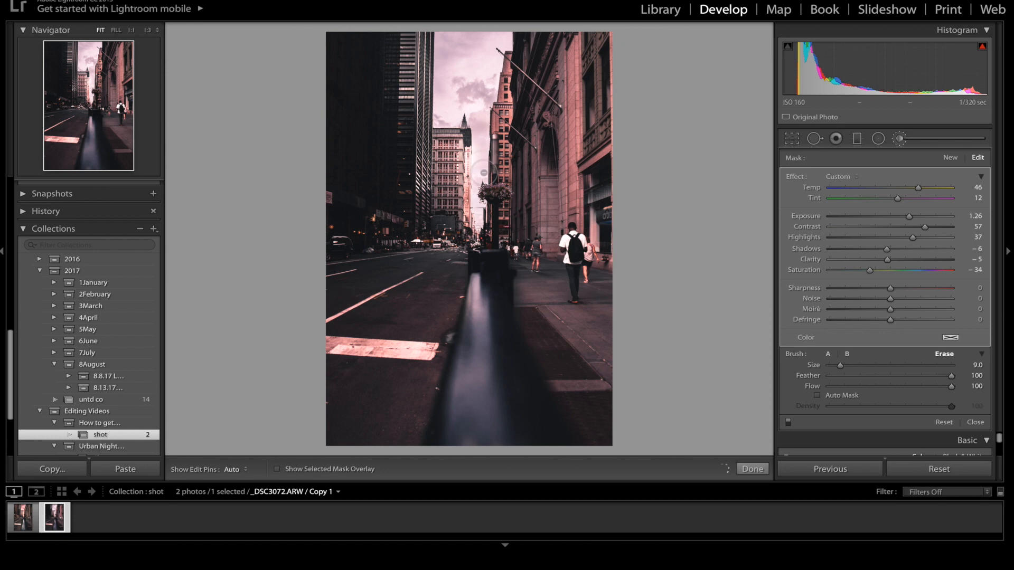
{"action": "scroll", "coordinate": [478, 166], "scroll_direction": "down", "scroll_amount": 4}
{"action": "key", "text": "h"}
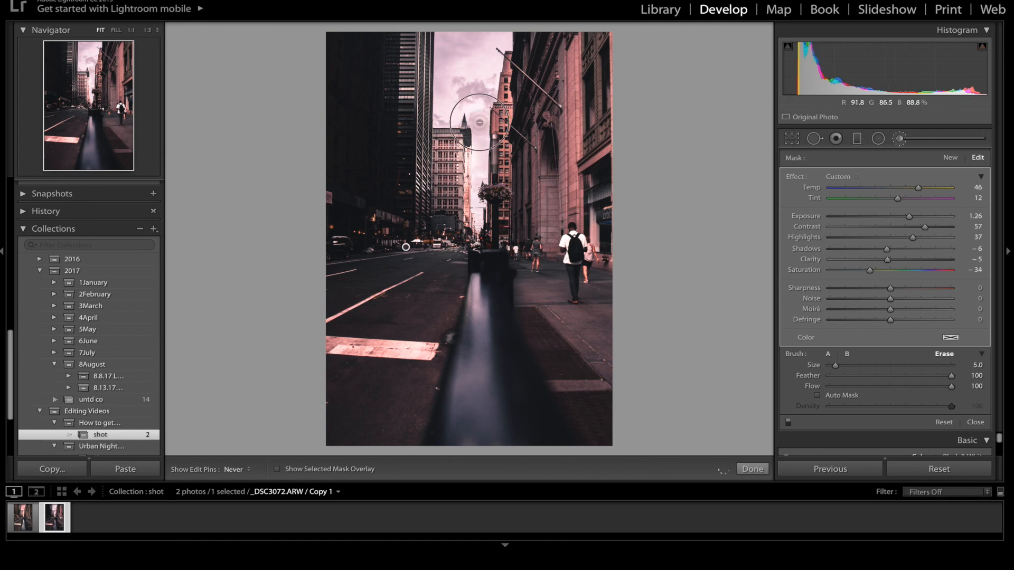
{"action": "mouse_move", "coordinate": [478, 226]}
{"action": "left_mouse_down"}
{"action": "mouse_move", "coordinate": [493, 69]}
{"action": "mouse_move", "coordinate": [493, 106]}
{"action": "left_mouse_up"}
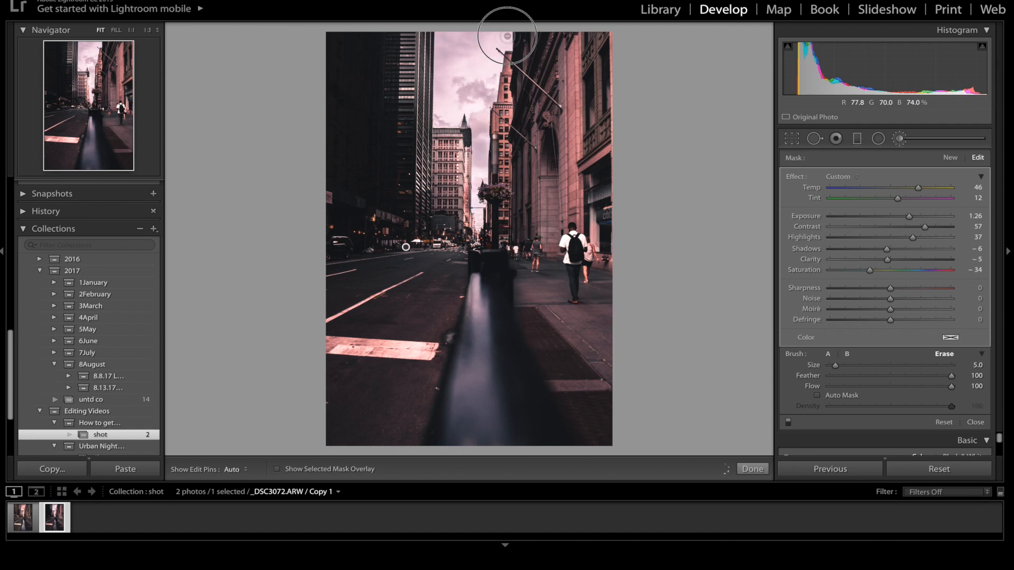
{"action": "key", "text": "h"}
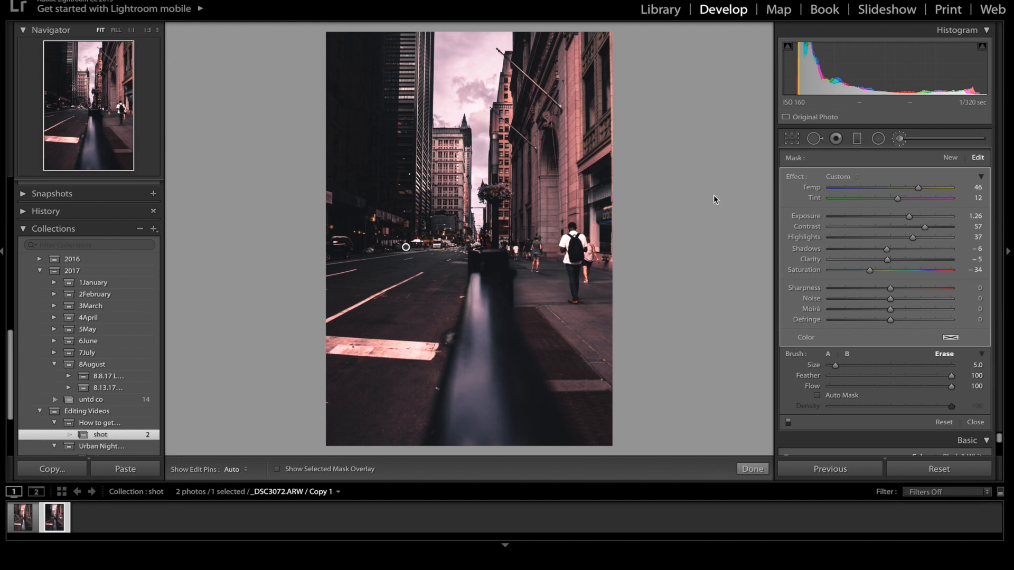
- Start a new brush adjustment and paint over the blurred foreground railing with a size 12 Auto Mask brush
{"action": "left_click", "coordinate": [901, 139]}
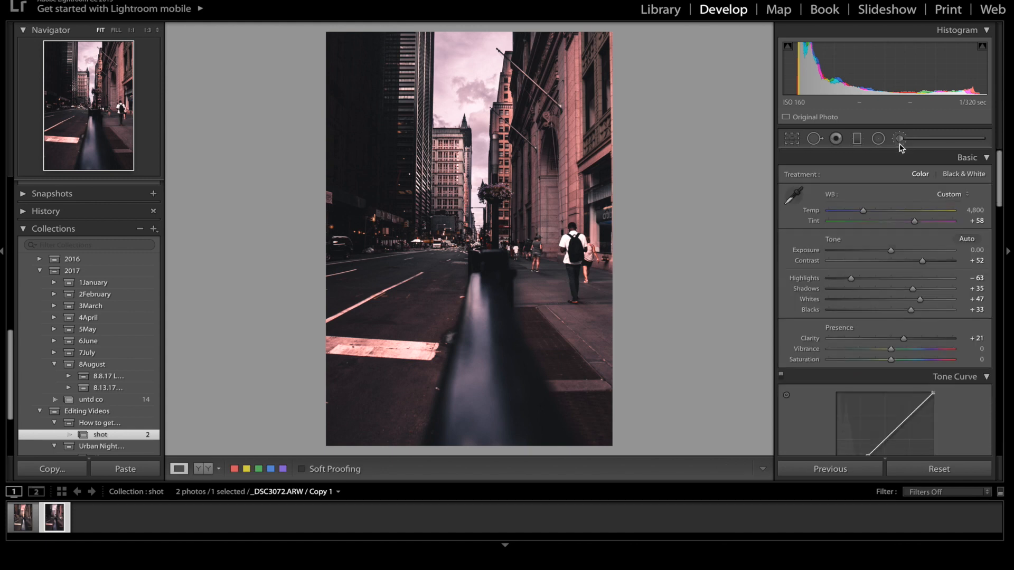
{"action": "left_click", "coordinate": [898, 143]}
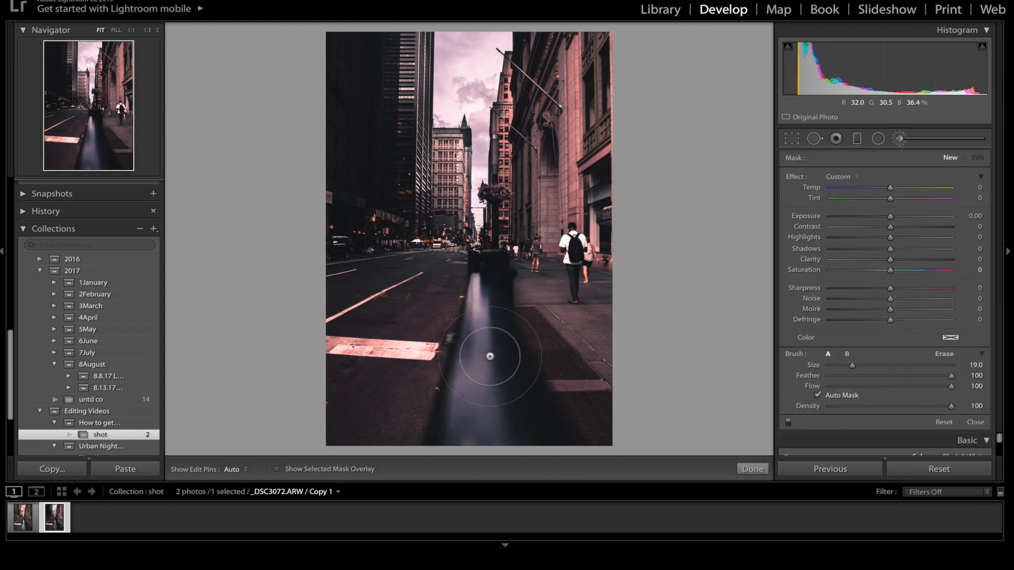
{"action": "key", "text": "h"}
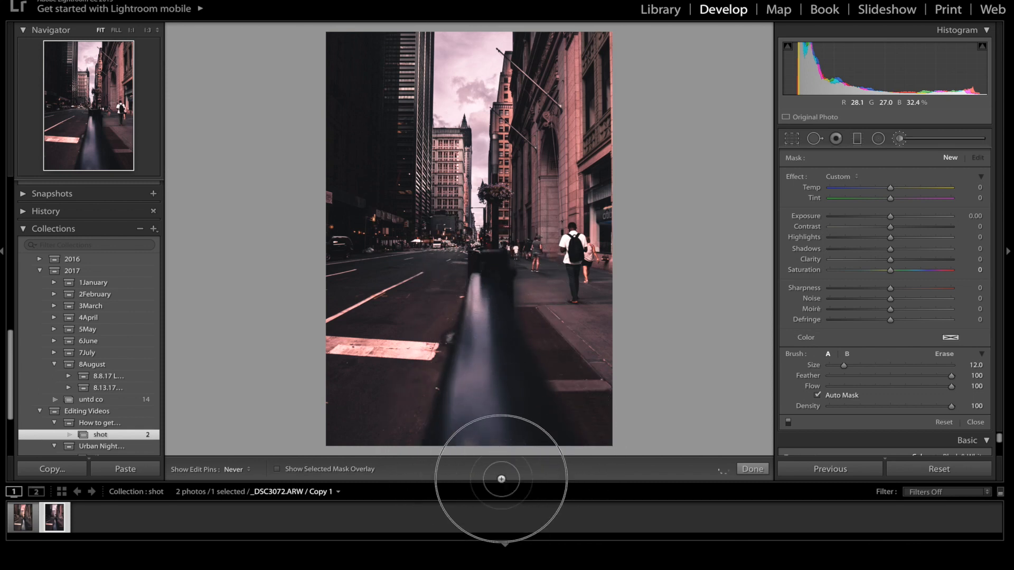
{"action": "key", "text": "h"}
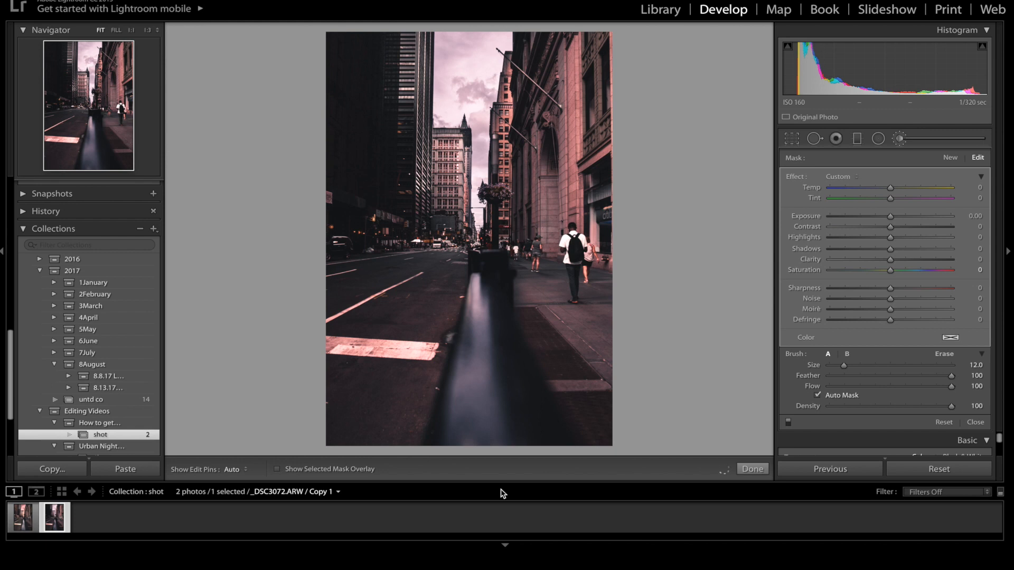
- Set the railing mask's Temp to −10 and Exposure to 0.74, and close the Adjustment Brush
{"action": "left_click", "coordinate": [977, 187]}
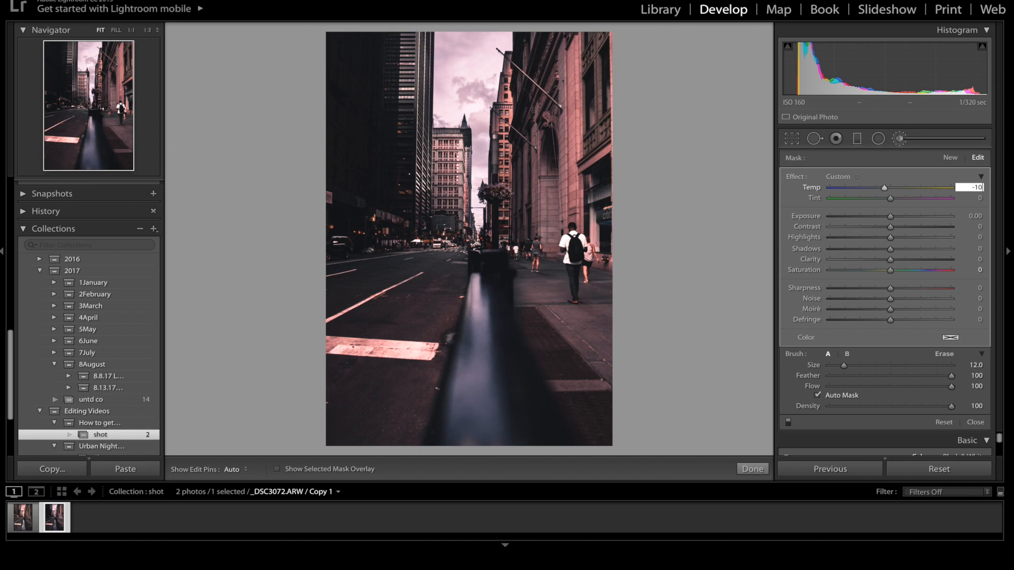
{"action": "key", "text": "Tab"}
{"action": "type", "text": ".7"}
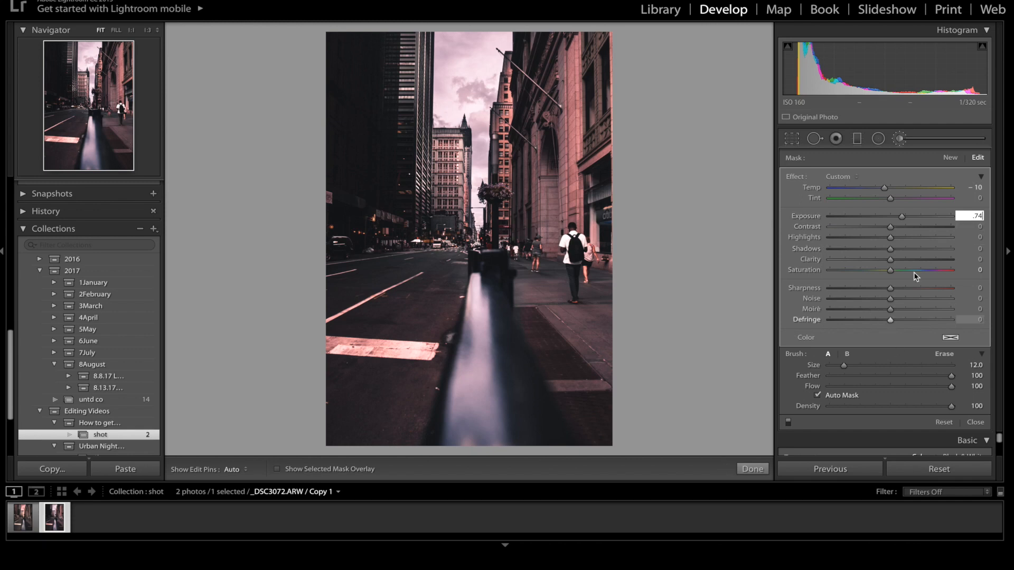
{"action": "left_click", "coordinate": [901, 139]}
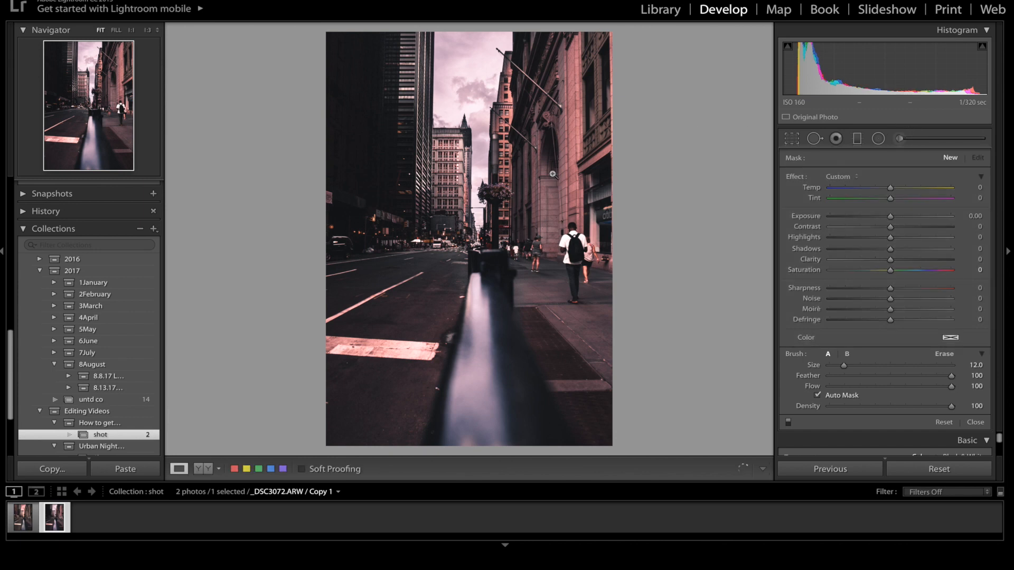
- Start a new Adjustment Brush mask and paint over the buildings on the street's right side with a size 17 Auto Mask brush
{"action": "key", "text": "k"}
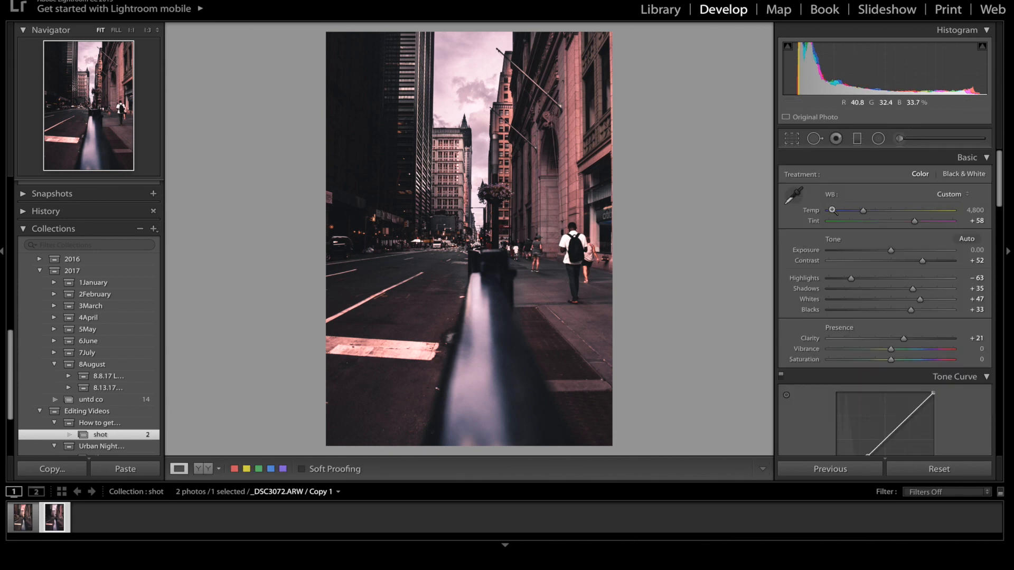
{"action": "left_click", "coordinate": [899, 139]}
{"action": "scroll", "coordinate": [535, 152], "scroll_direction": "up", "scroll_amount": 3}
{"action": "key", "text": "h"}
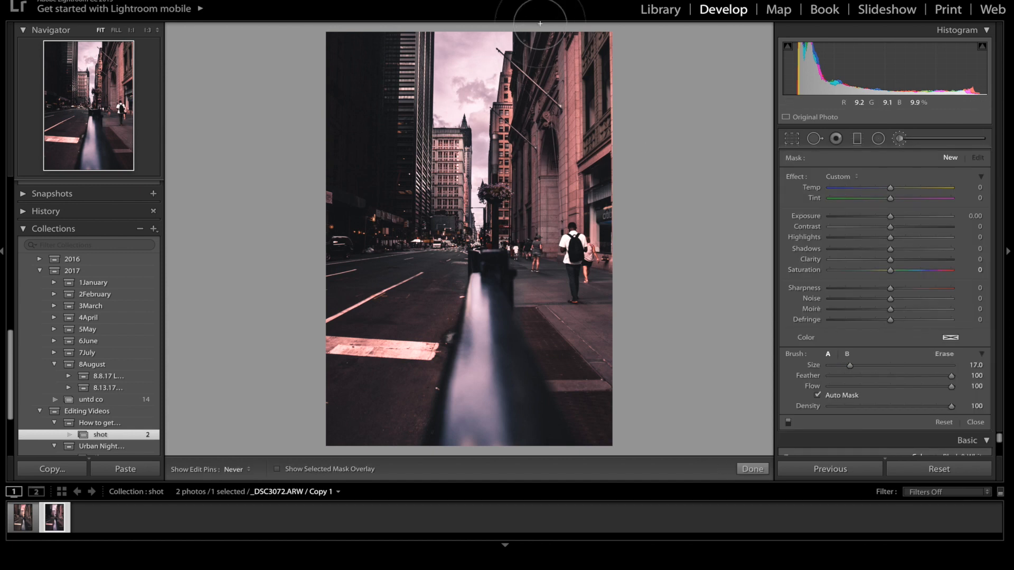
{"action": "left_click_drag", "start_coordinate": [543, 105], "coordinate": [584, 80]}
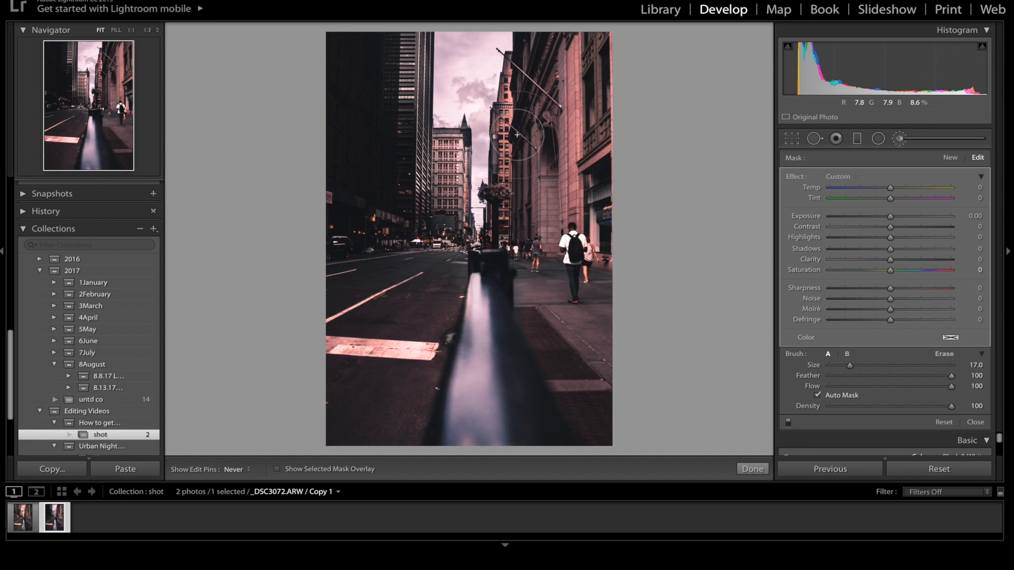
{"action": "left_click", "coordinate": [528, 79]}
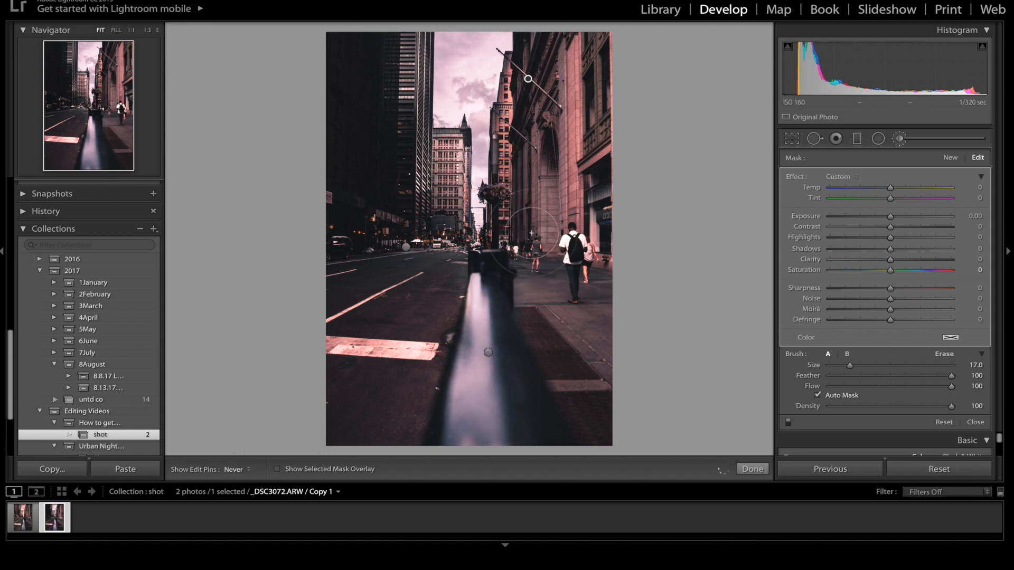
{"action": "key", "text": "h"}
- Erase the right-building mask around the pedestrians and sidewalk with the eraser, enlarging it from size 5 to 12
{"action": "left_click", "coordinate": [944, 353]}
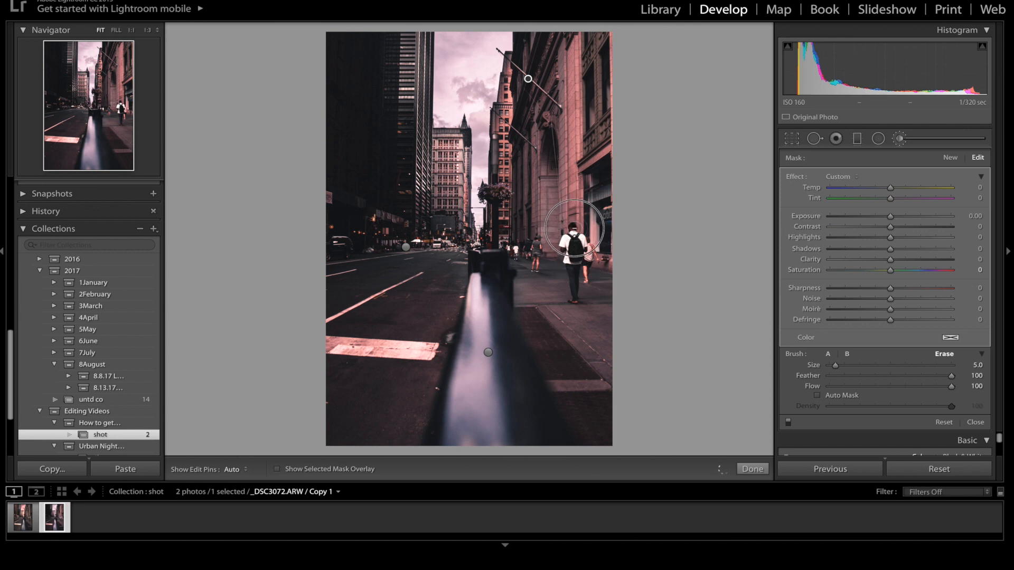
{"action": "key", "text": "h"}
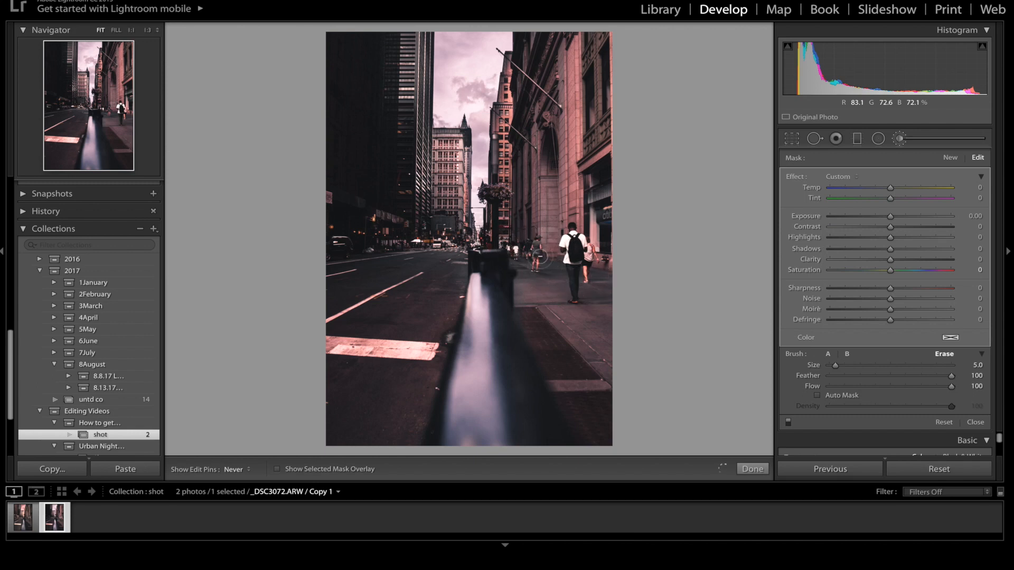
{"action": "scroll", "coordinate": [531, 264], "scroll_direction": "up", "scroll_amount": 4}
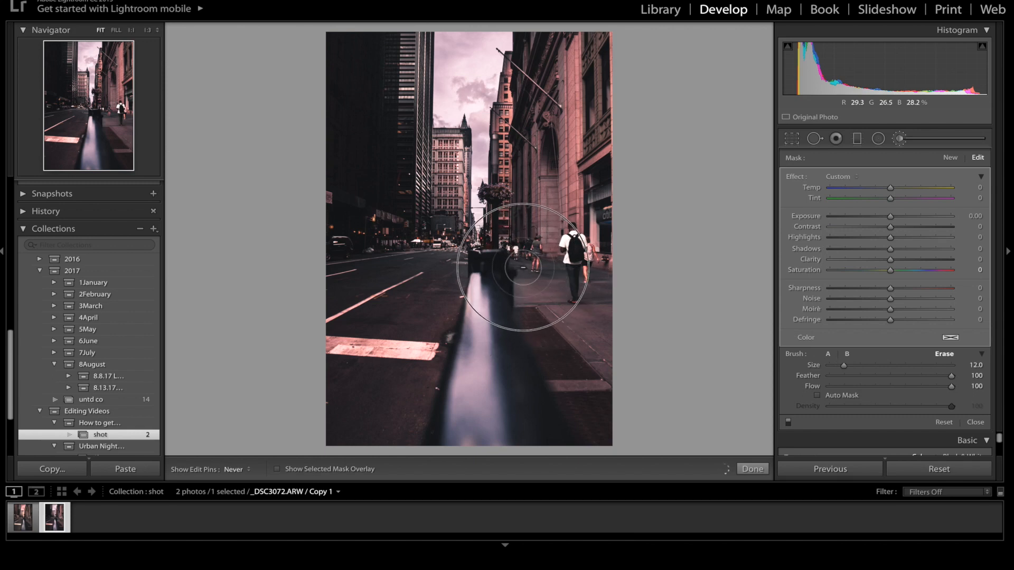
- Set the right-building mask's Exposure to −0.27
{"action": "key", "text": "h"}
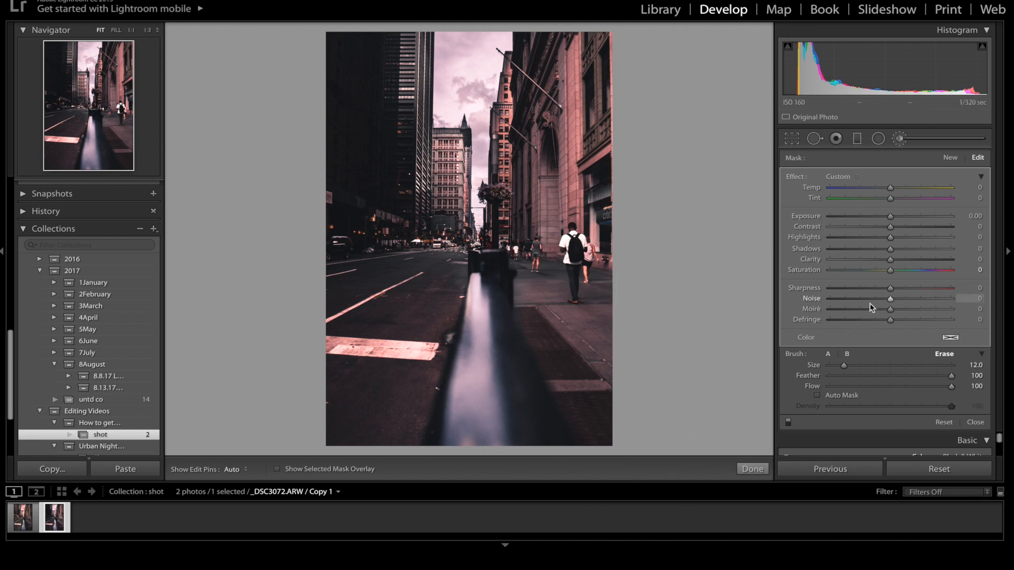
{"action": "left_click_drag", "start_coordinate": [891, 216], "coordinate": [860, 216]}
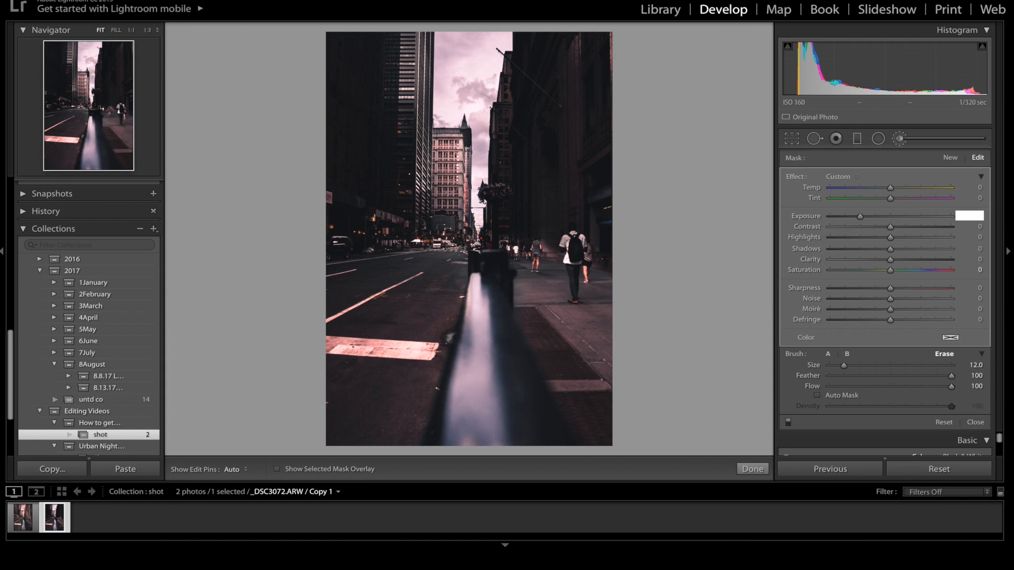
{"action": "type", "text": "-.27"}
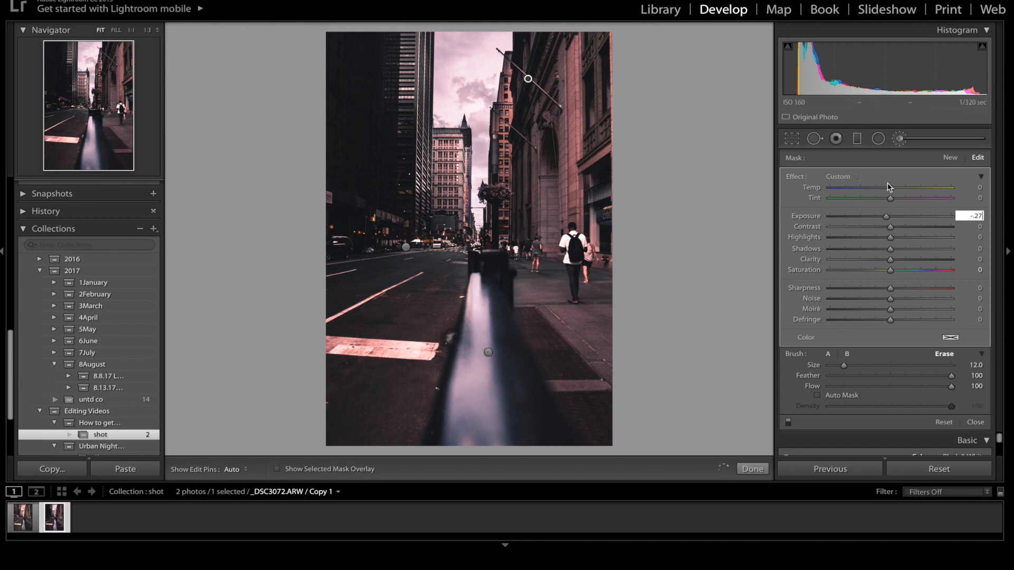
- Start another brush adjustment and paint over the arched stone facade on the right with a size 17 Auto Mask brush
{"action": "left_click", "coordinate": [950, 158]}
{"action": "key", "text": "h"}
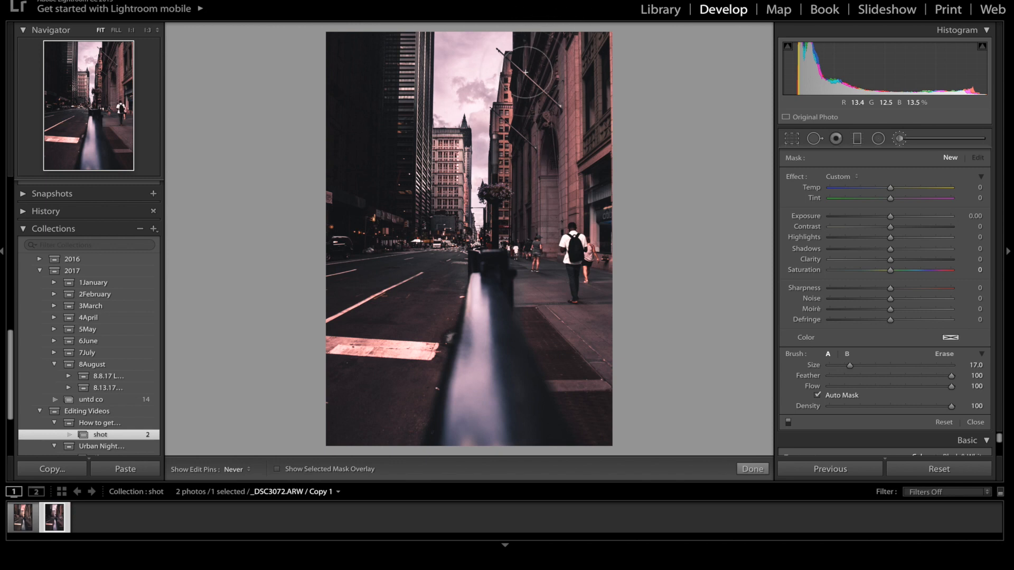
{"action": "left_click", "coordinate": [517, 226]}
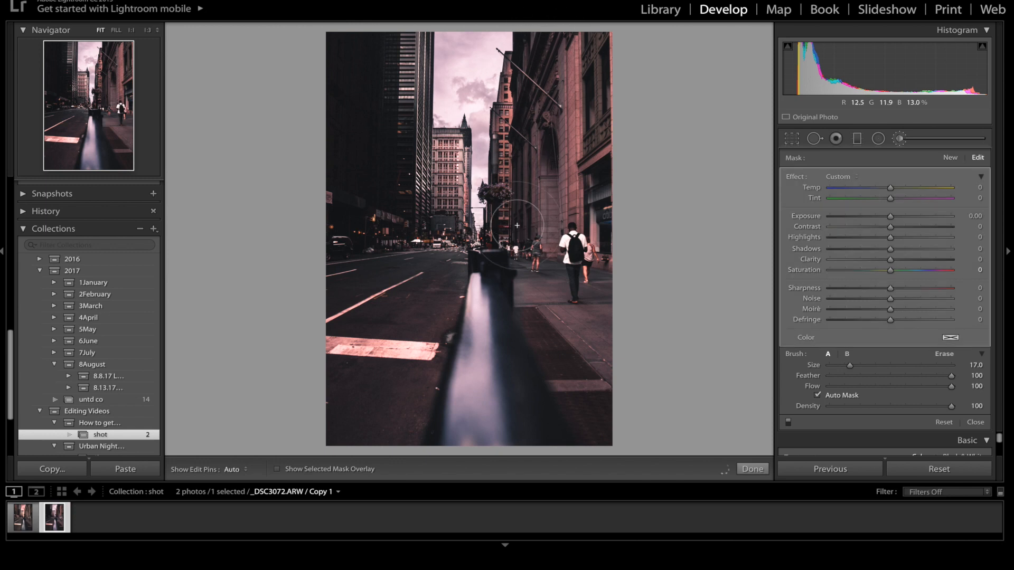
- Erase the facade mask's spill around the sky gap and lamp post between the buildings with a size 7 eraser
{"action": "left_click", "coordinate": [943, 354]}
{"action": "key", "text": "h"}
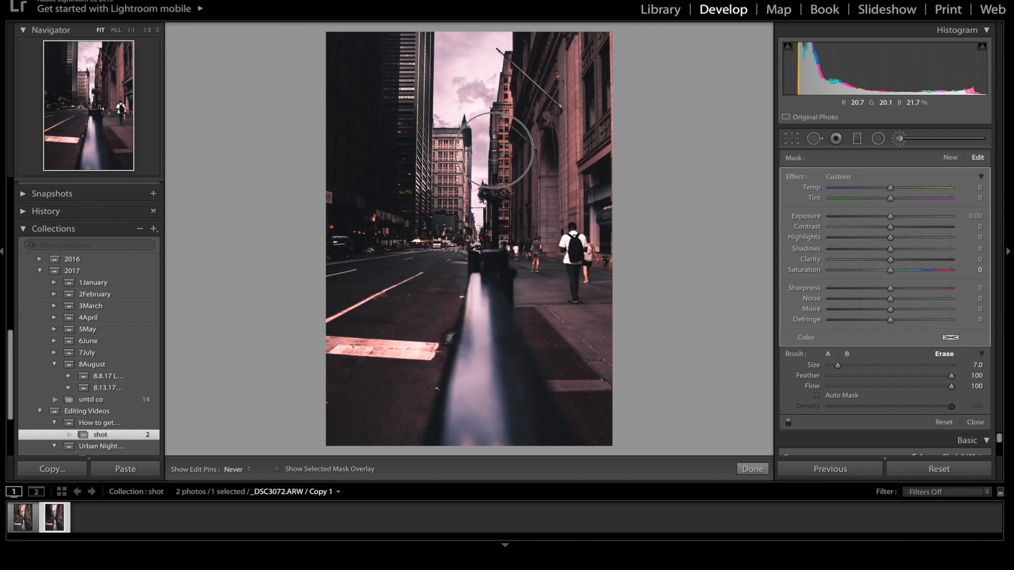
{"action": "key", "text": "h"}
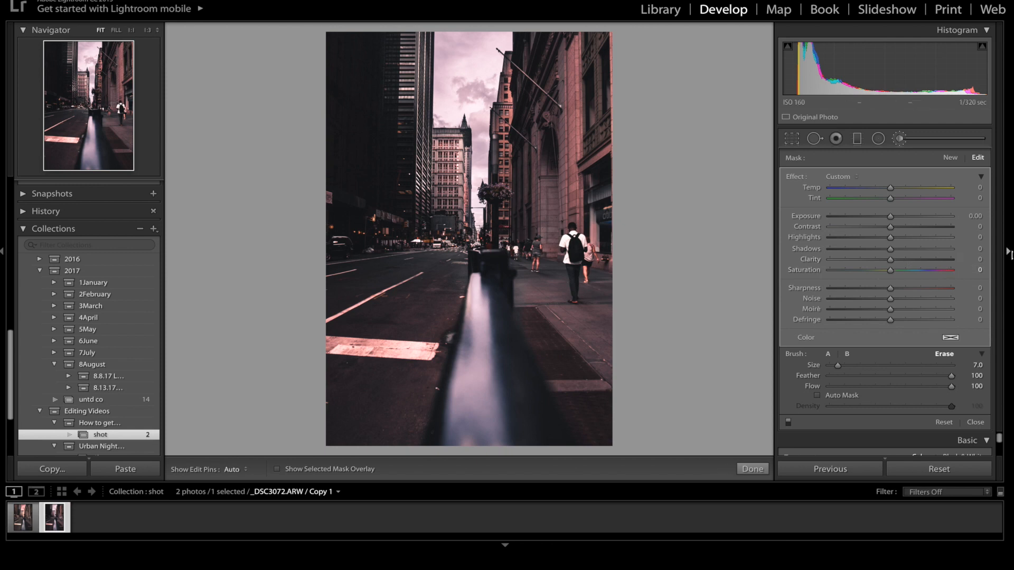
- Set the facade mask's Exposure to 1.03
{"action": "left_click", "coordinate": [975, 216]}
{"action": "type", "text": "1"}
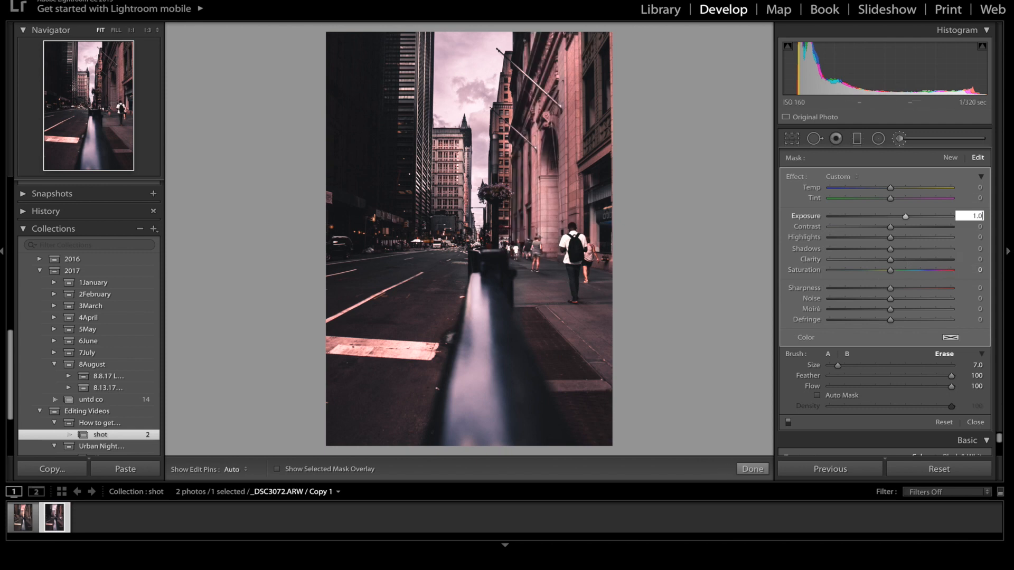
{"action": "key", "text": "Return"}
- Erase the facade mask around the pedestrians and sidewalk with a size 16 eraser
{"action": "scroll", "coordinate": [557, 179], "scroll_direction": "up", "scroll_amount": 4}
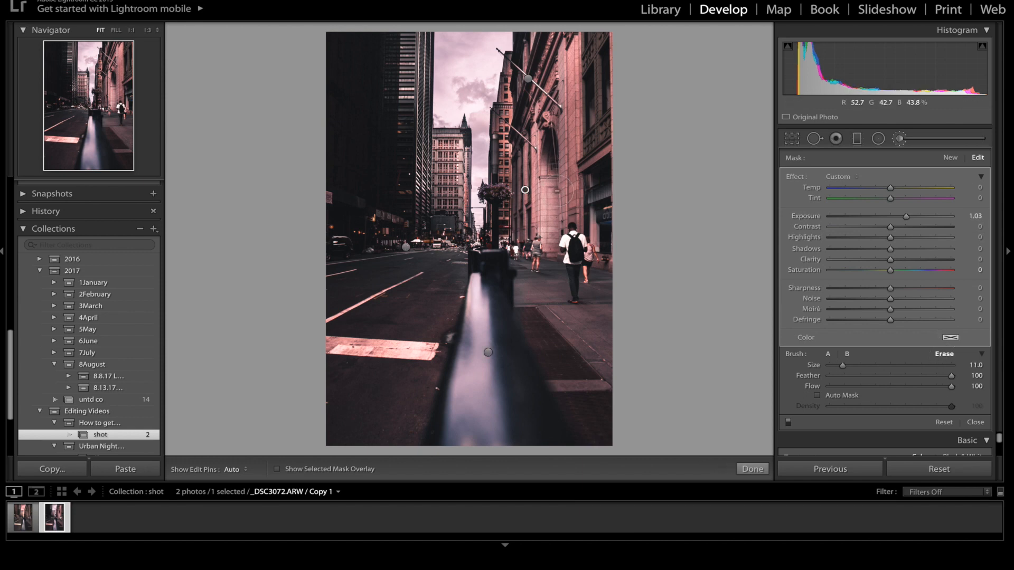
{"action": "key", "text": "h"}
{"action": "left_click_drag", "start_coordinate": [569, 226], "coordinate": [553, 270]}
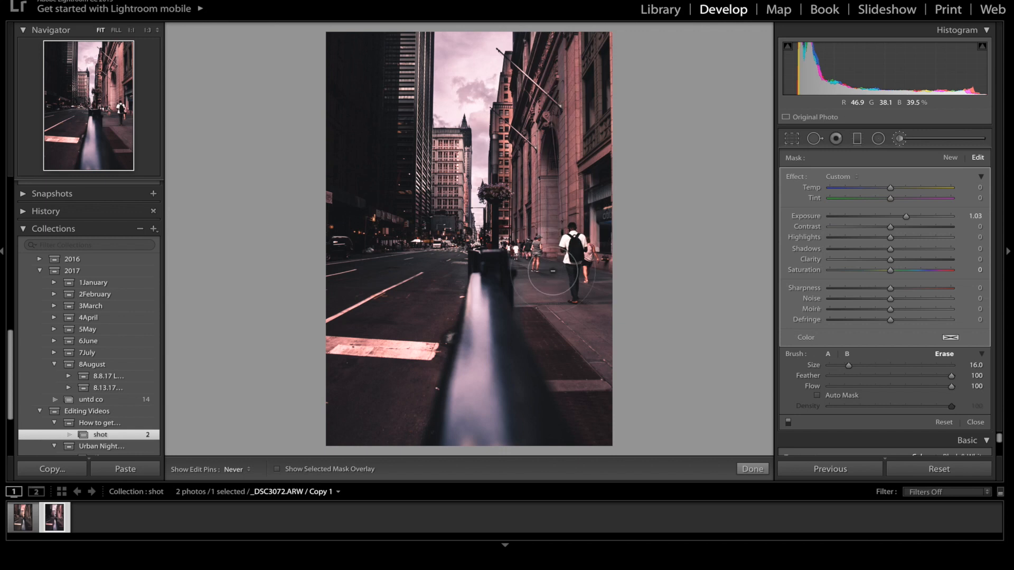
- Start a new brush adjustment and paint over the dark tower on the street's left side with a size 17 Auto Mask brush
{"action": "key", "text": "h"}
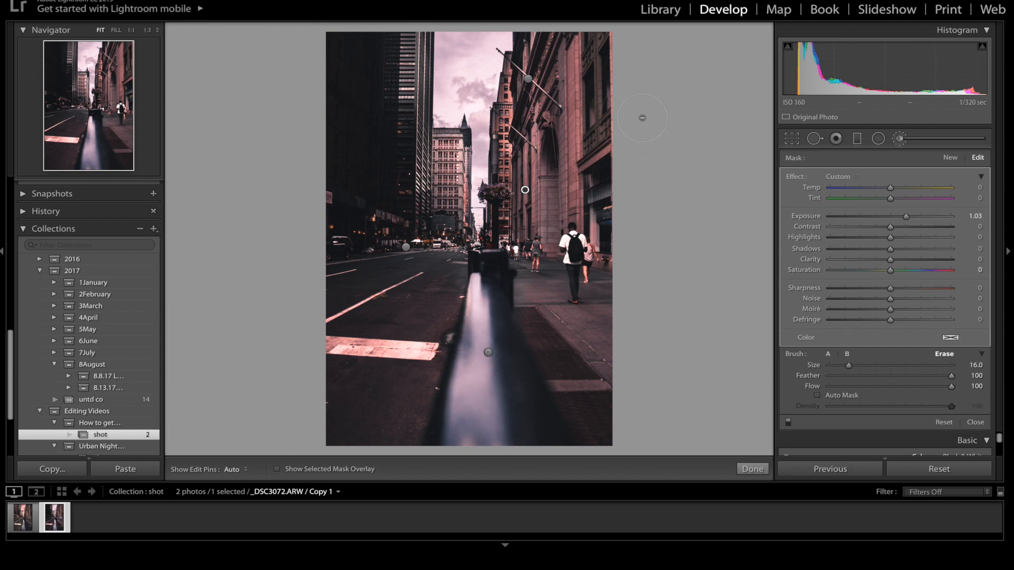
{"action": "left_click", "coordinate": [950, 157]}
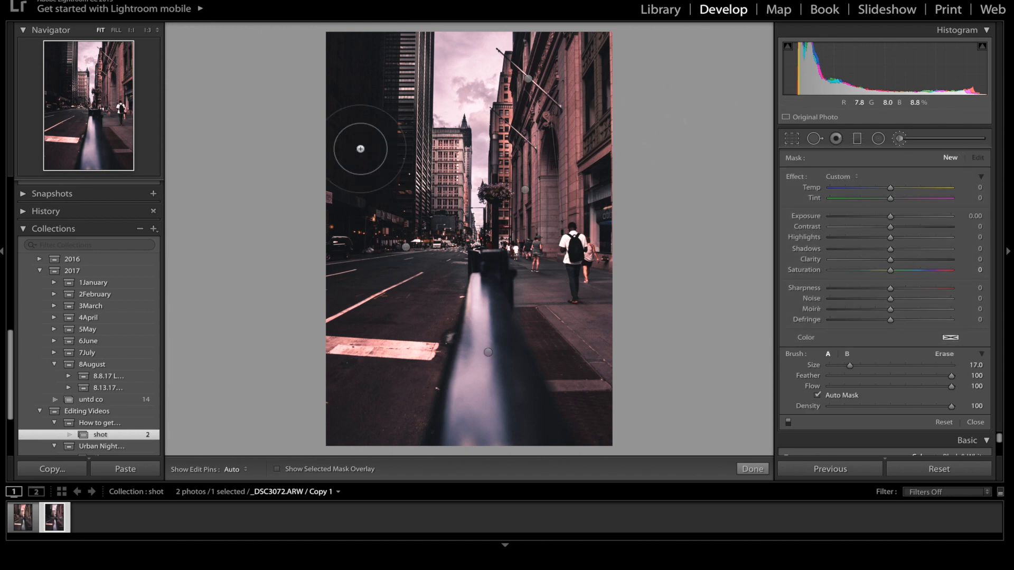
{"action": "mouse_move", "coordinate": [408, 159]}
{"action": "left_mouse_down"}
{"action": "mouse_move", "coordinate": [398, 89]}
{"action": "mouse_move", "coordinate": [408, 36]}
{"action": "mouse_move", "coordinate": [379, 73]}
{"action": "mouse_move", "coordinate": [361, 148]}
{"action": "mouse_move", "coordinate": [352, 44]}
{"action": "mouse_move", "coordinate": [346, 82]}
{"action": "mouse_move", "coordinate": [330, 69]}
{"action": "mouse_move", "coordinate": [353, 177]}
{"action": "mouse_move", "coordinate": [330, 254]}
{"action": "mouse_move", "coordinate": [320, 232]}
{"action": "mouse_move", "coordinate": [391, 225]}
{"action": "left_mouse_up"}
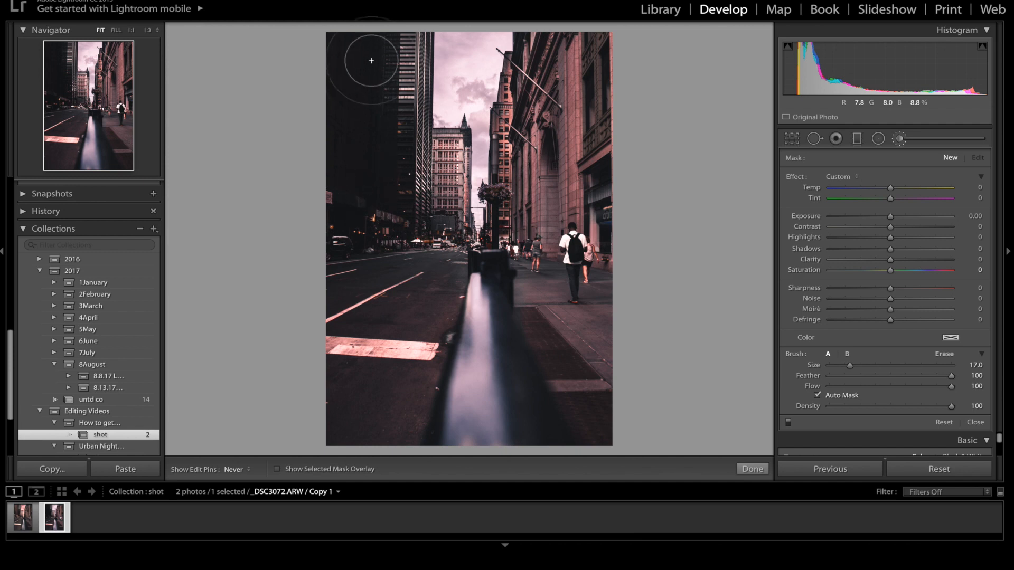
- Erase the left tower's mask from the adjacent sky with a size 8 eraser
{"action": "left_click", "coordinate": [944, 352]}
{"action": "key", "text": "h"}
{"action": "key", "text": "h"}
{"action": "scroll", "coordinate": [461, 72], "scroll_direction": "down", "scroll_amount": 5}
{"action": "scroll", "coordinate": [461, 72], "scroll_direction": "down", "scroll_amount": 3}
{"action": "key", "text": "h"}
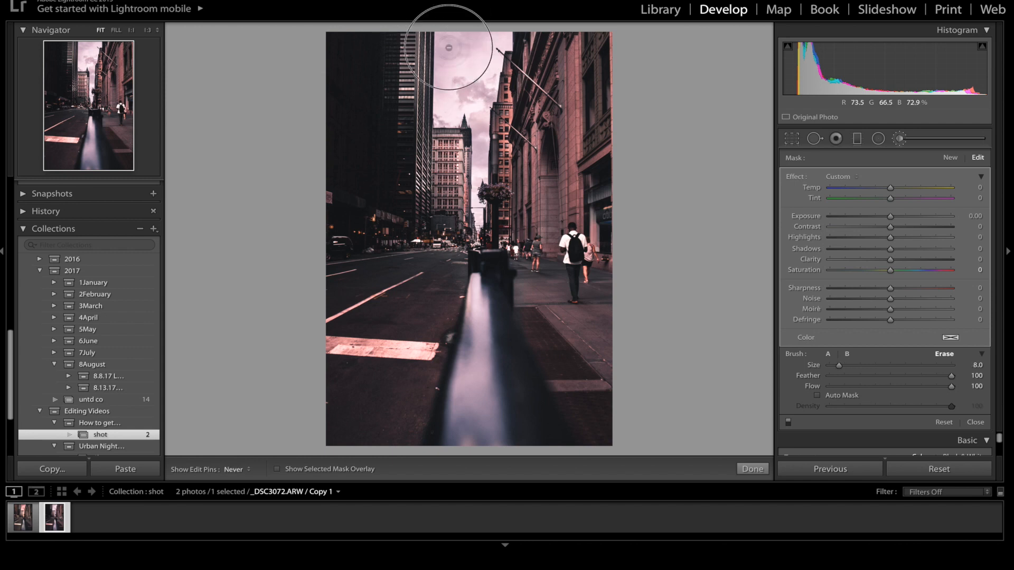
{"action": "key", "text": "h"}
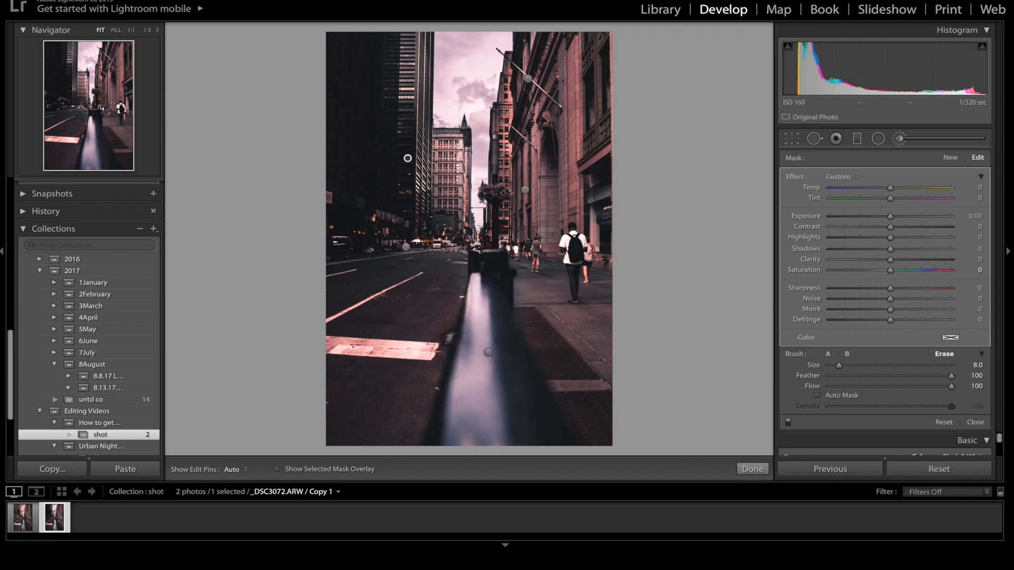
- Set the left tower mask's Exposure to 0.52 and start a new brush adjustment
{"action": "left_click", "coordinate": [977, 217]}
{"action": "type", "text": ".52"}
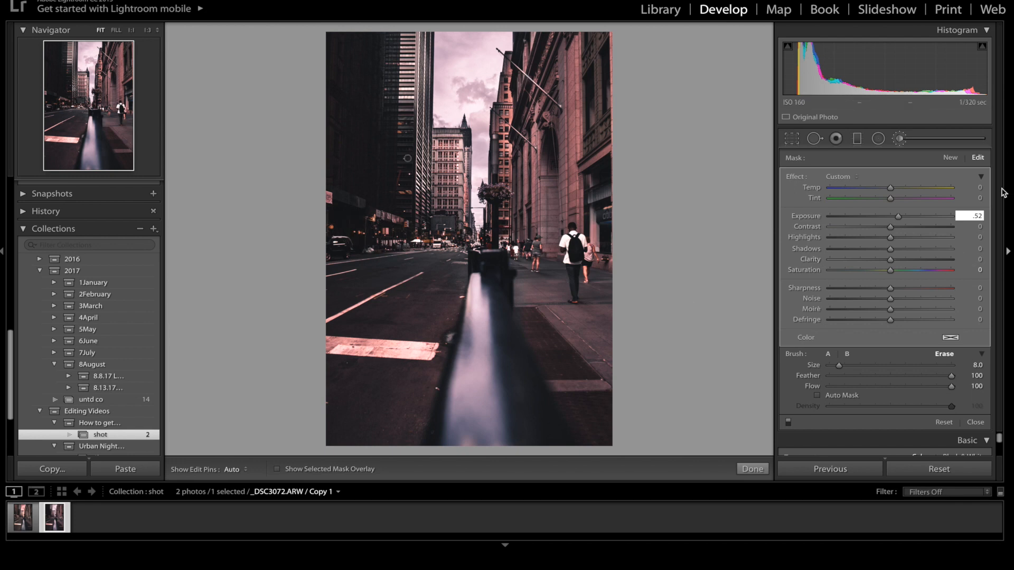
{"action": "key", "text": "Return"}
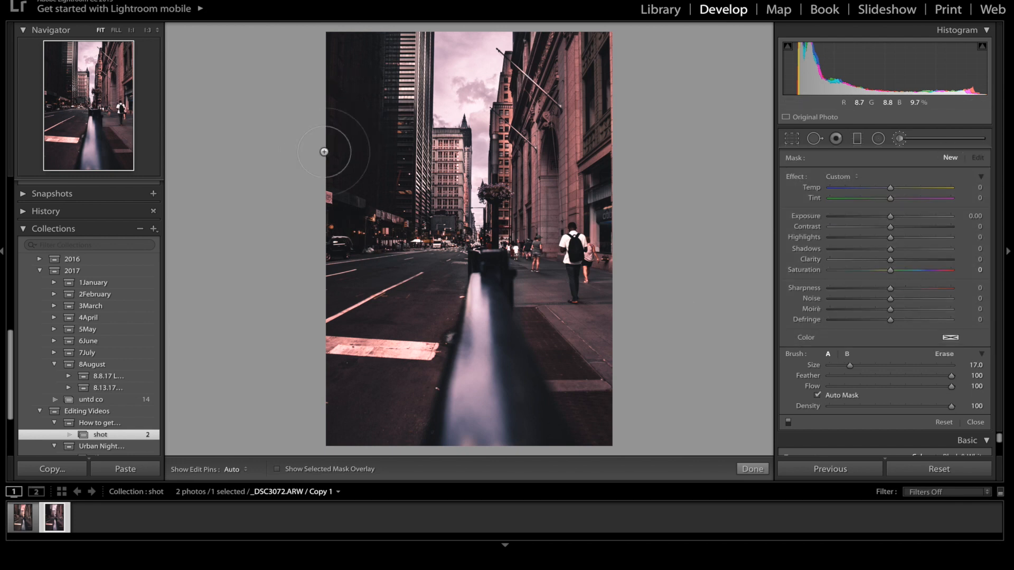
- Paint over the darkest buildings along the photo's left edge with a size 24 Auto Mask brush
{"action": "scroll", "coordinate": [328, 153], "scroll_direction": "up", "scroll_amount": 3}
{"action": "key", "text": "h"}
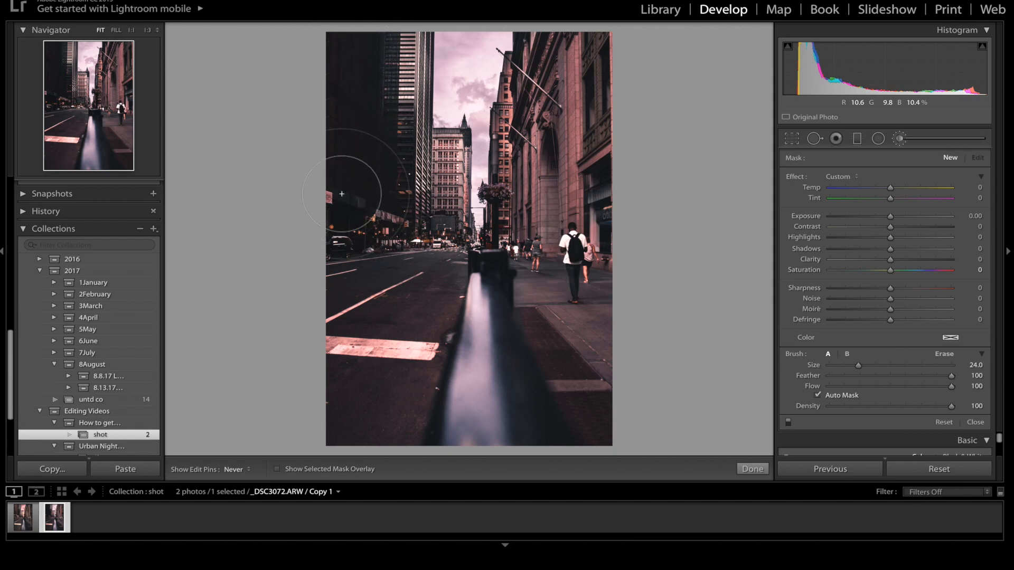
{"action": "key", "text": "h"}
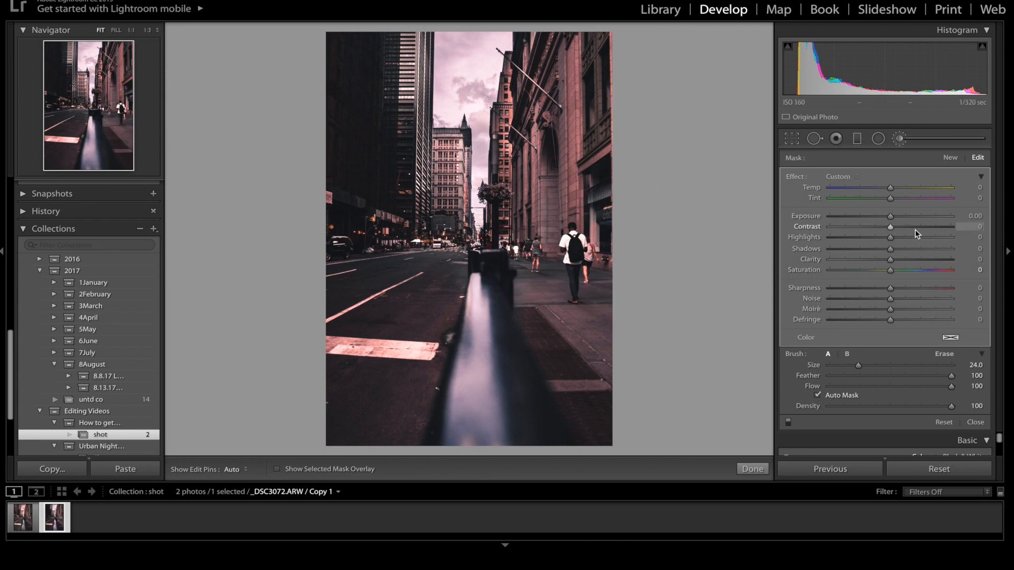
- Set the left-edge building mask's Temp to 40, Tint to 37 and Exposure to 1.17
{"action": "left_click", "coordinate": [971, 216]}
{"action": "type", "text": "1.78"}
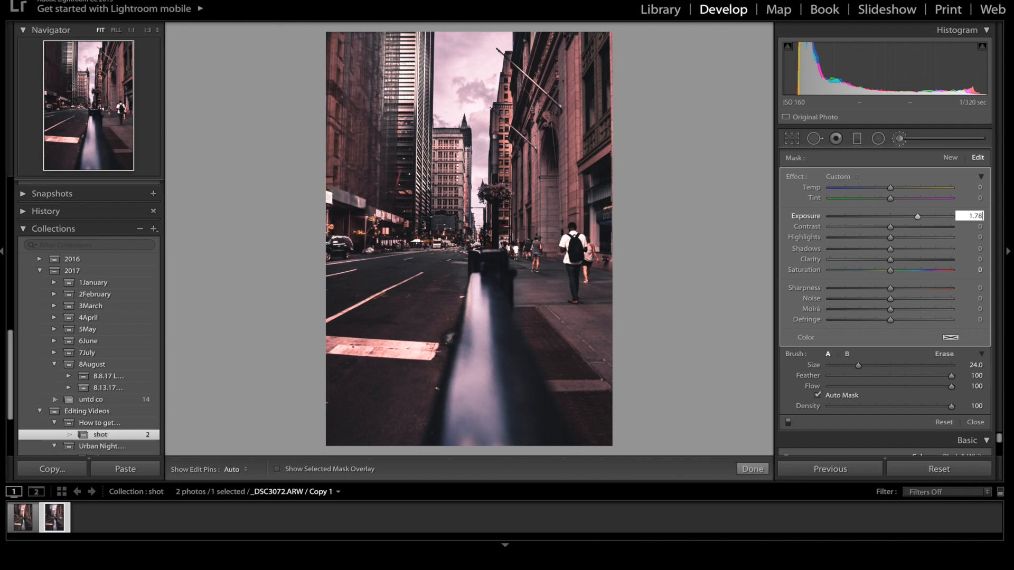
{"action": "left_click", "coordinate": [978, 188]}
{"action": "type", "text": "40"}
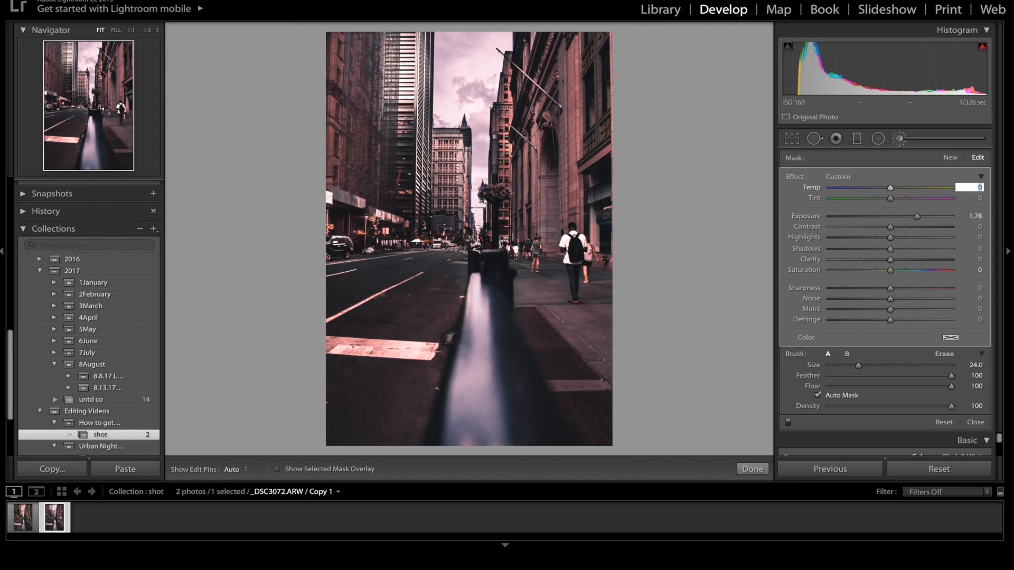
{"action": "left_click", "coordinate": [977, 198]}
{"action": "type", "text": "37"}
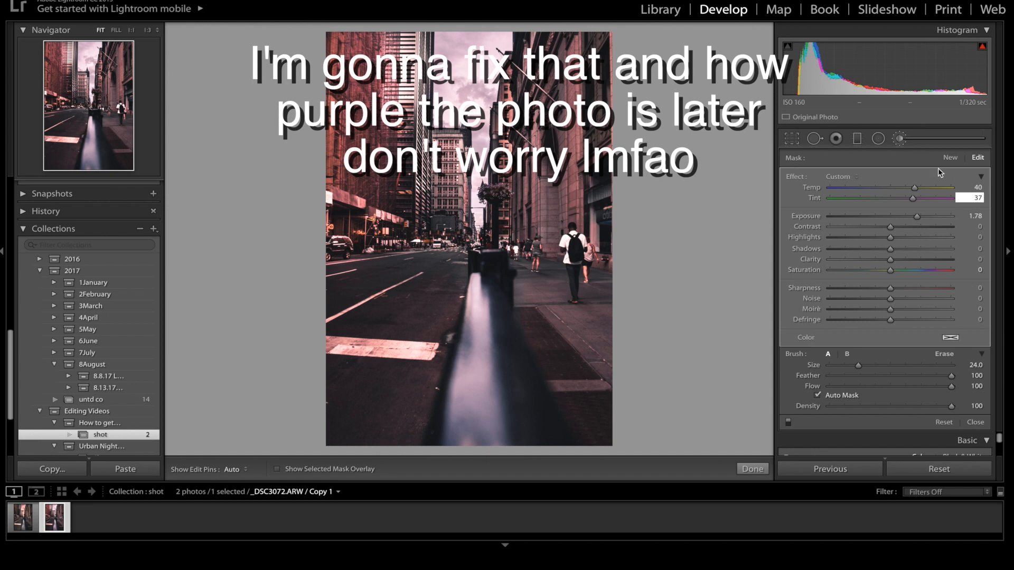
{"action": "left_click", "coordinate": [910, 216]}
{"action": "left_click_drag", "start_coordinate": [910, 216], "coordinate": [907, 218]}
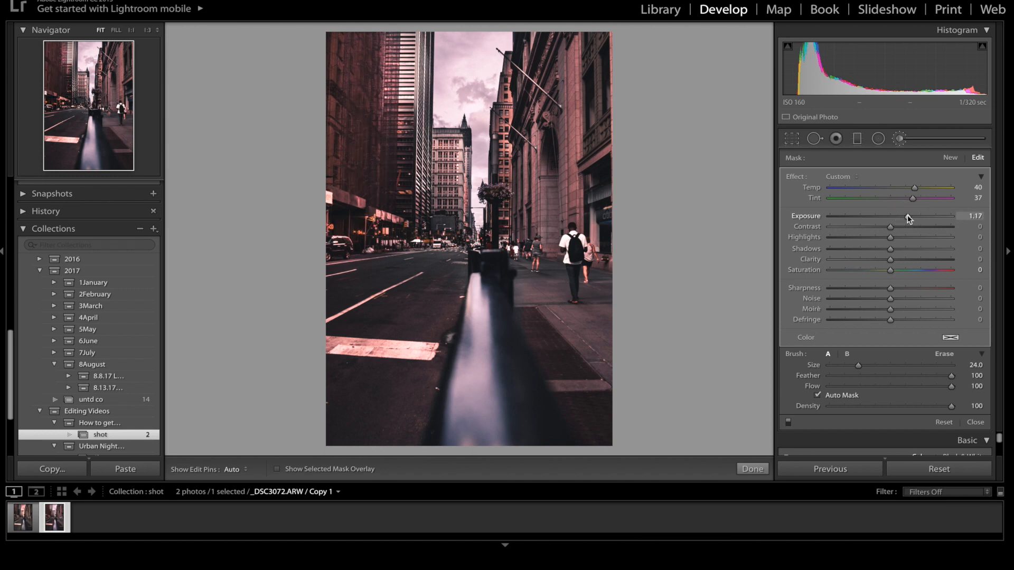
- Start a new brush adjustment and paint over the distant building in the street's center with a size 12 Auto Mask brush
{"action": "left_click", "coordinate": [950, 158]}
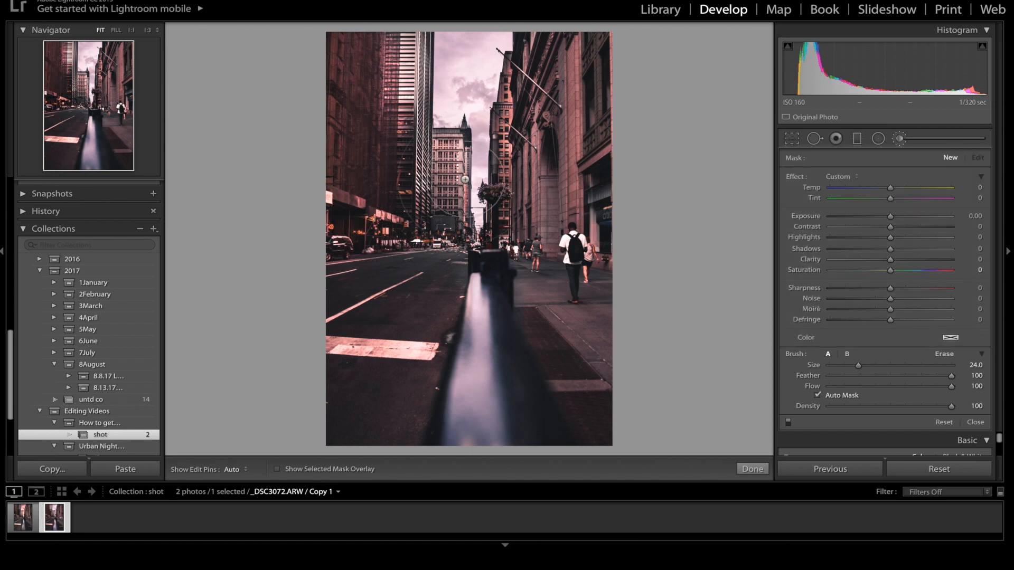
{"action": "key", "text": "bracketleft"}
{"action": "key", "text": "bracketleft"}
{"action": "key", "text": "h"}
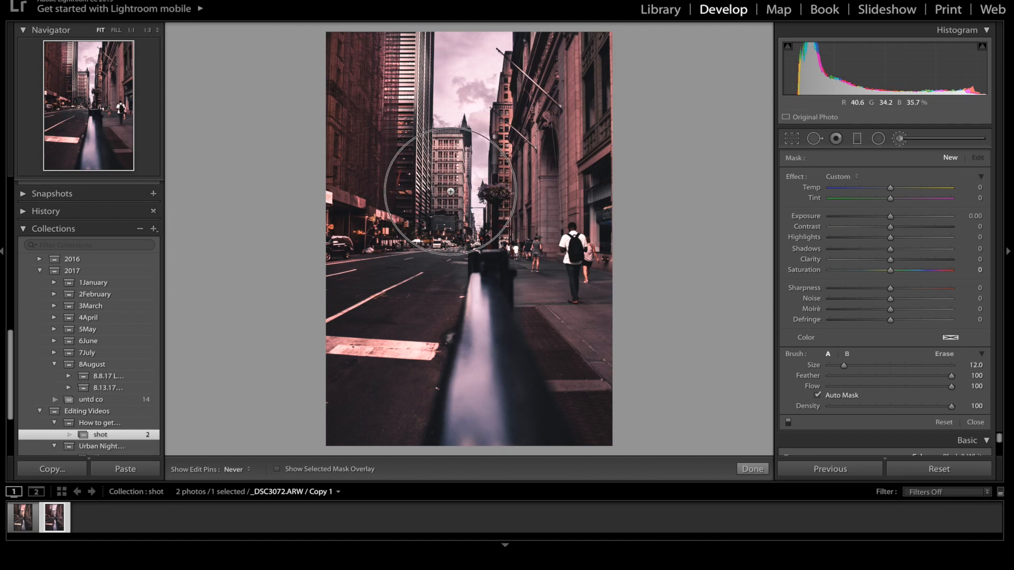
{"action": "left_click", "coordinate": [450, 188]}
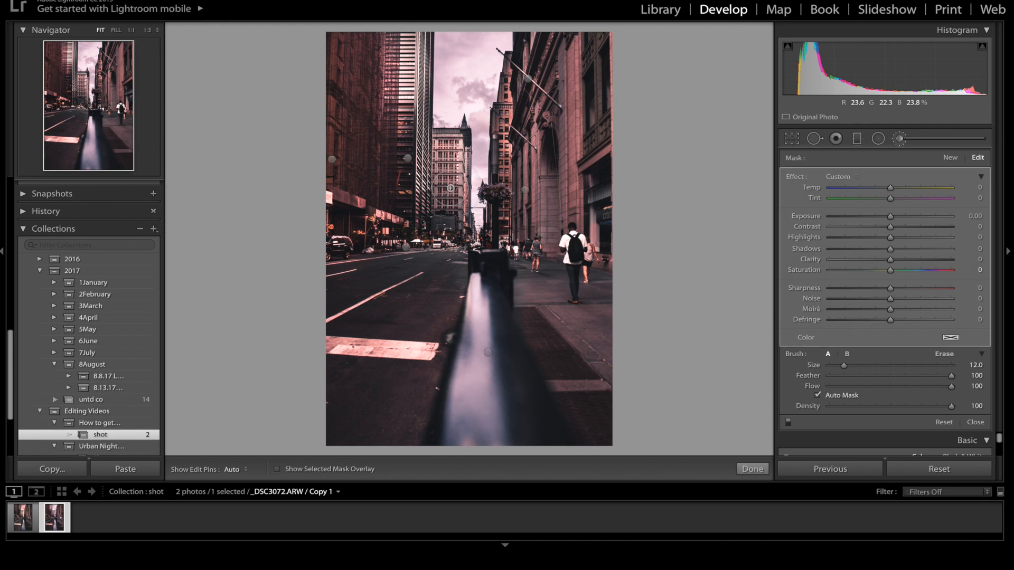
- Set the distant building mask's Exposure to 0.57 and start a new brush adjustment
{"action": "left_click", "coordinate": [975, 217]}
{"action": "type", "text": ".57"}
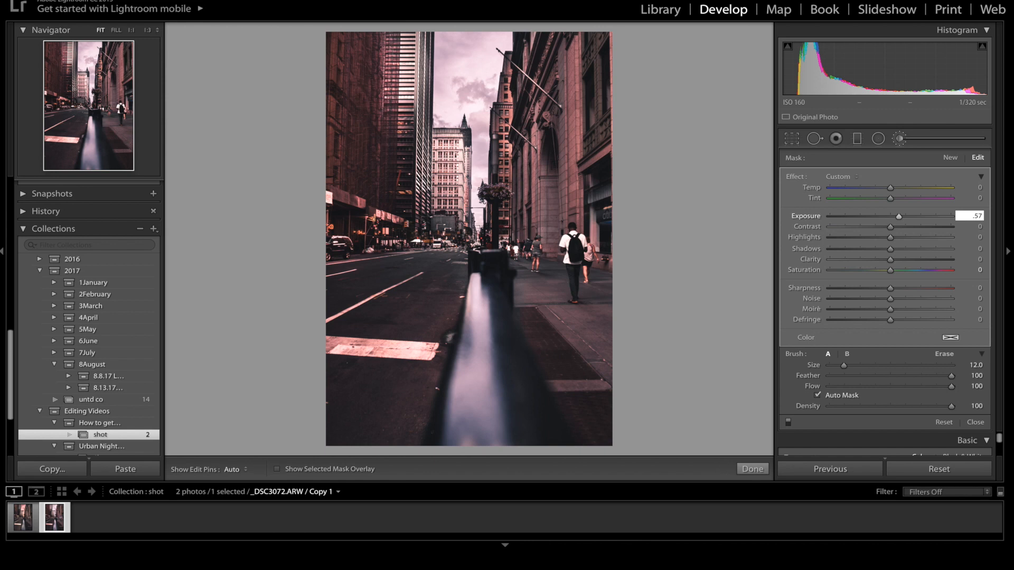
{"action": "left_click", "coordinate": [950, 158]}
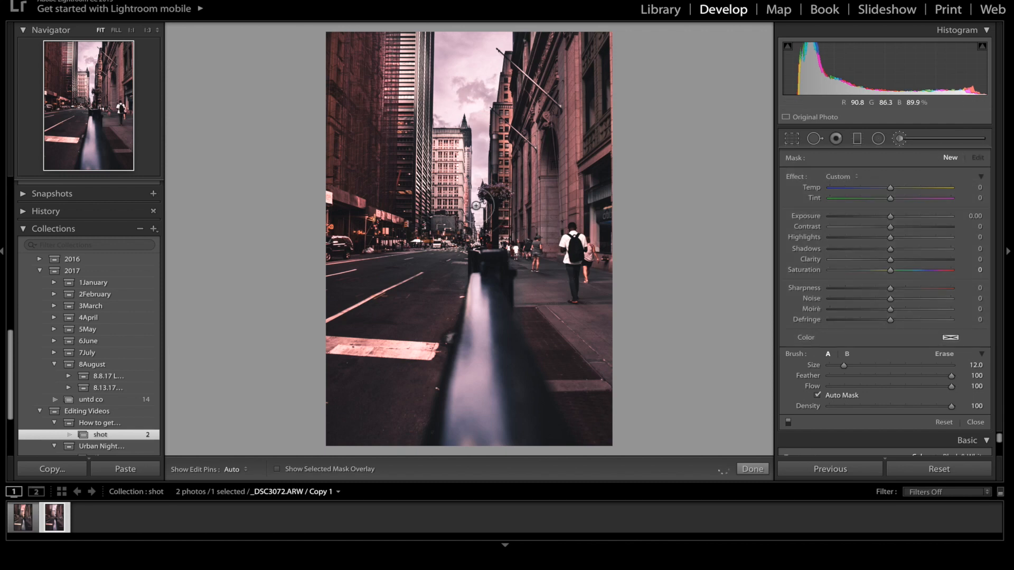
- Paint over the sky between the buildings with an Auto Mask brush, using size 12 for the open area and size 5 for the narrow gap
{"action": "mouse_move", "coordinate": [451, 99]}
{"action": "left_mouse_down"}
{"action": "mouse_move", "coordinate": [451, 31]}
{"action": "mouse_move", "coordinate": [484, 31]}
{"action": "mouse_move", "coordinate": [494, 37]}
{"action": "mouse_move", "coordinate": [479, 94]}
{"action": "mouse_move", "coordinate": [450, 111]}
{"action": "mouse_move", "coordinate": [477, 117]}
{"action": "left_mouse_up"}
{"action": "scroll", "coordinate": [479, 121], "scroll_direction": "down", "scroll_amount": 3}
{"action": "key", "text": "h"}
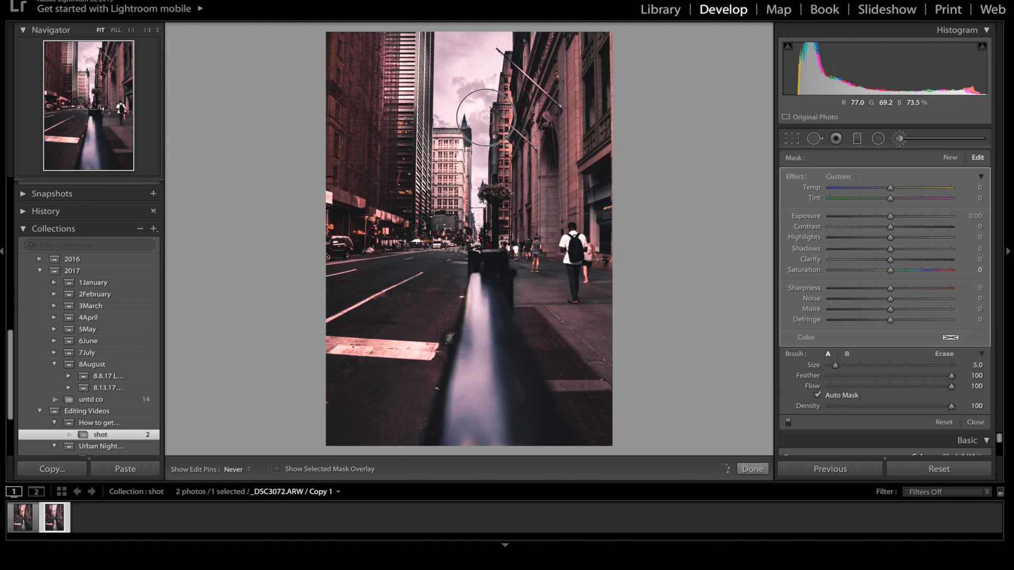
{"action": "mouse_move", "coordinate": [480, 180]}
{"action": "left_mouse_down"}
{"action": "mouse_move", "coordinate": [477, 229]}
{"action": "mouse_move", "coordinate": [477, 93]}
{"action": "left_mouse_up"}
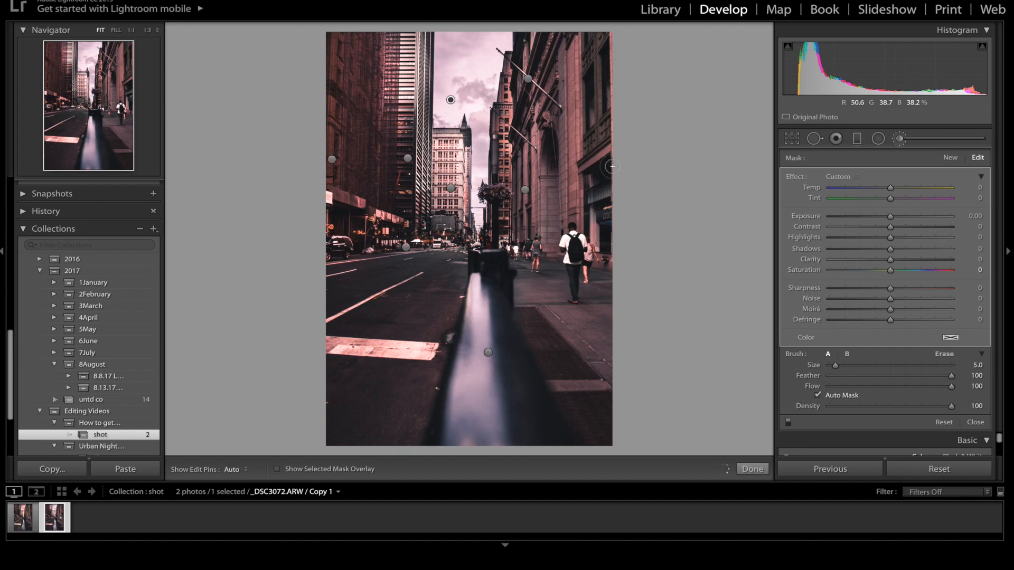
- Set the sky mask's Temp to 36, Tint to 48, Contrast to 23, Highlights to -1, Clarity to 18 and Saturation to 21
{"action": "left_click", "coordinate": [976, 187]}
{"action": "type", "text": "36"}
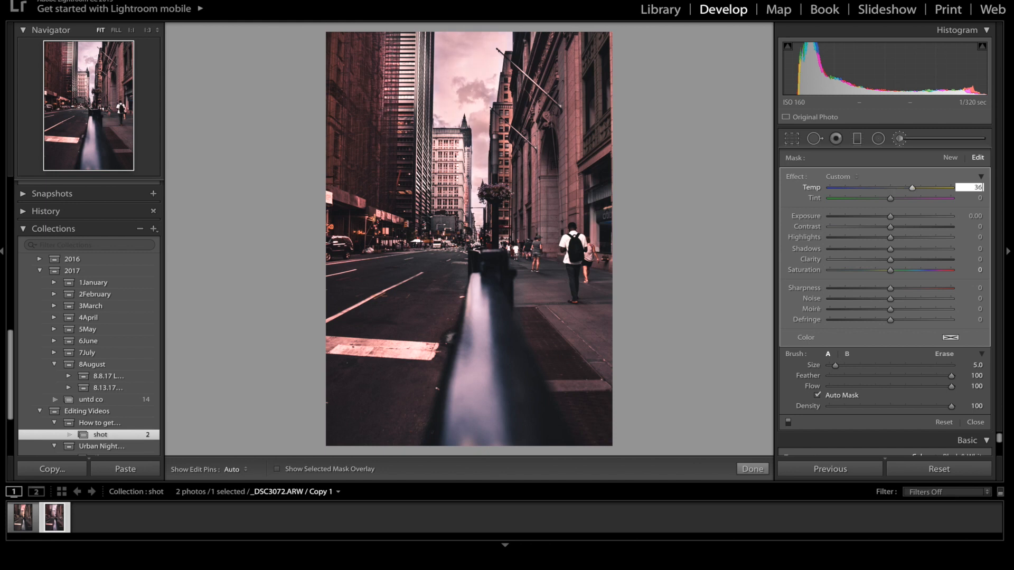
{"action": "left_click", "coordinate": [978, 197]}
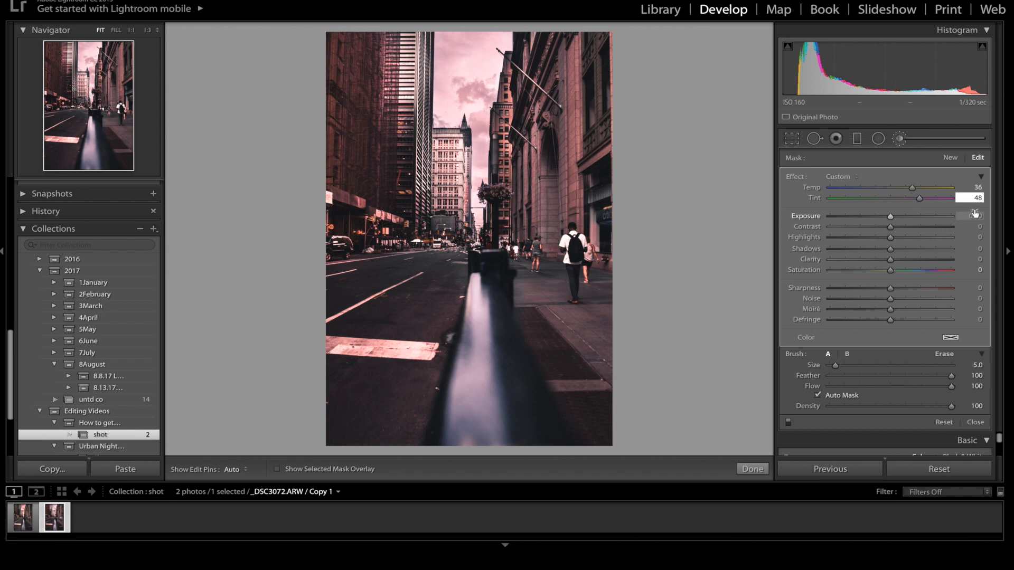
{"action": "left_click", "coordinate": [978, 226]}
{"action": "type", "text": "23"}
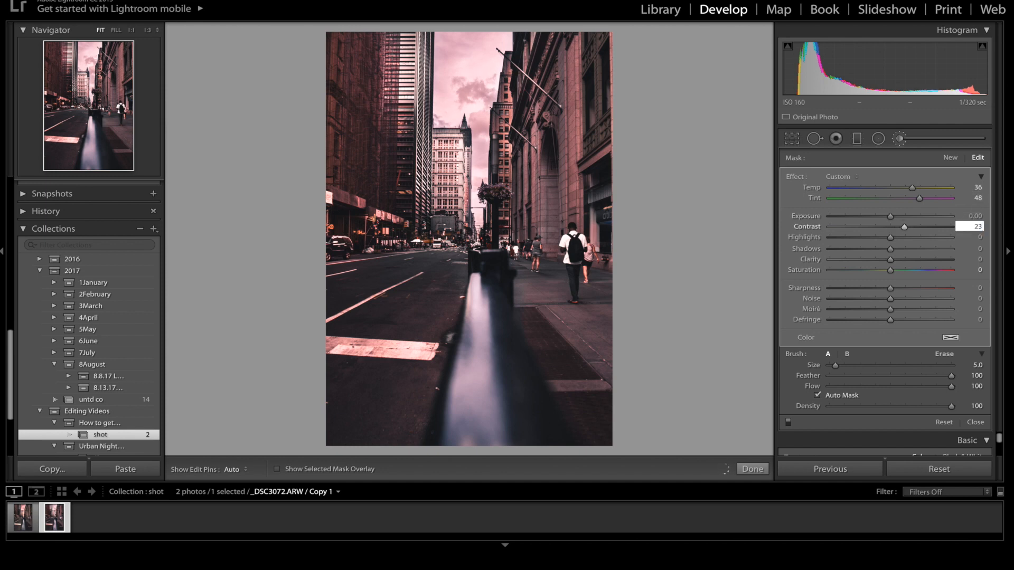
{"action": "key", "text": "Tab"}
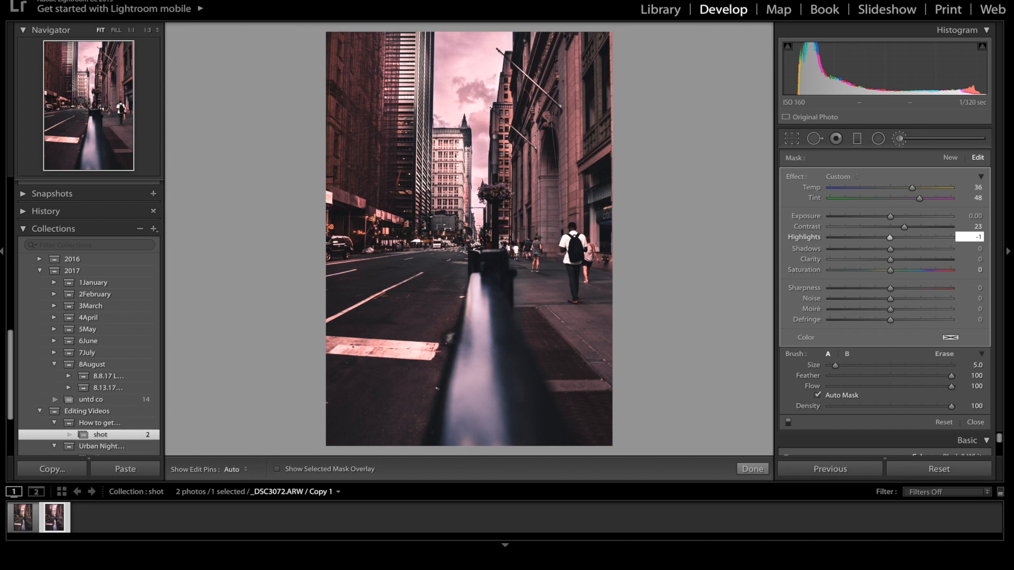
{"action": "left_click", "coordinate": [975, 261]}
{"action": "type", "text": "18"}
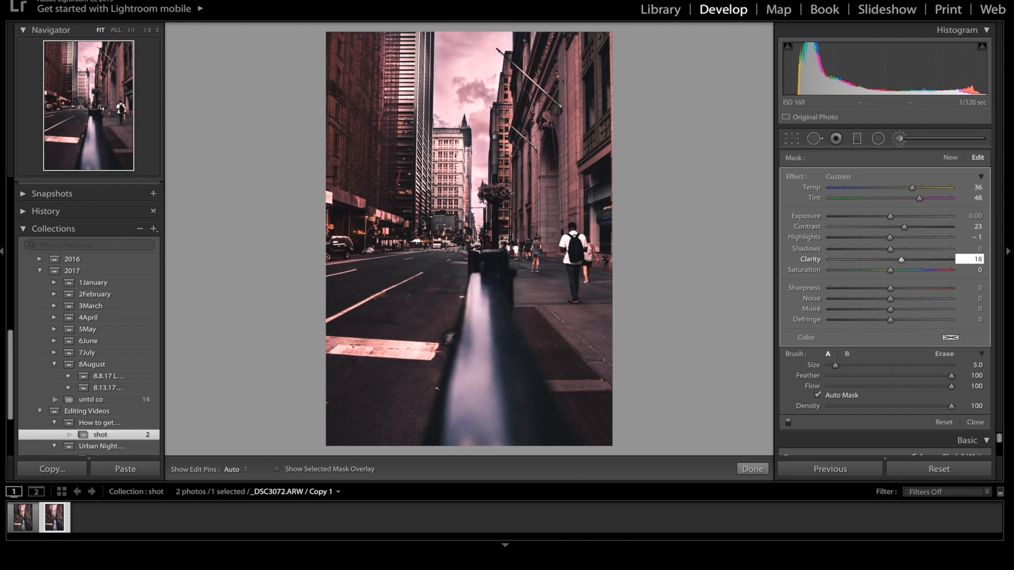
{"action": "left_click", "coordinate": [972, 270]}
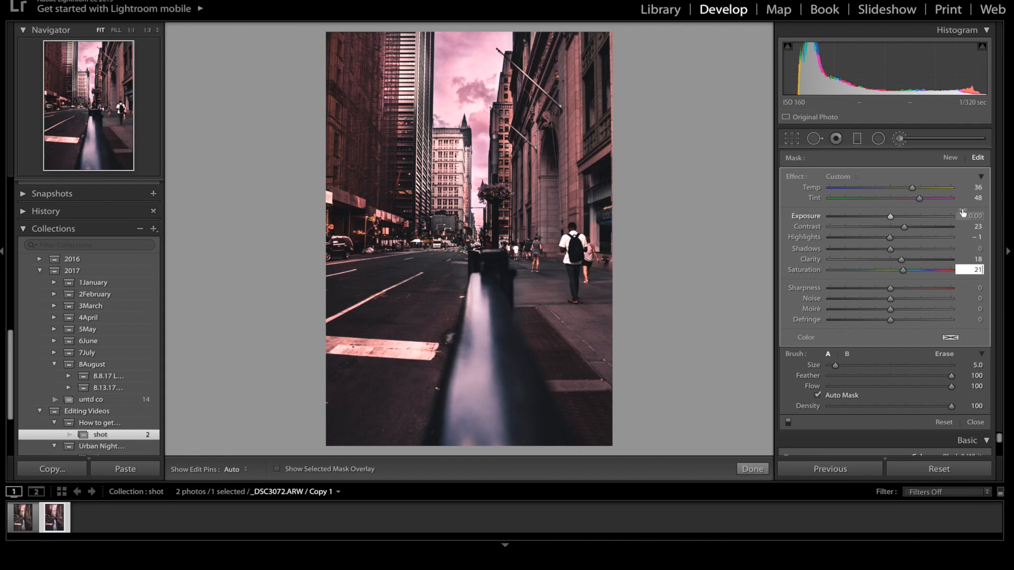
- Start a new brush adjustment and paint a second Auto Mask over the sky, reducing the brush size from 12 to 6
{"action": "left_click", "coordinate": [950, 157]}
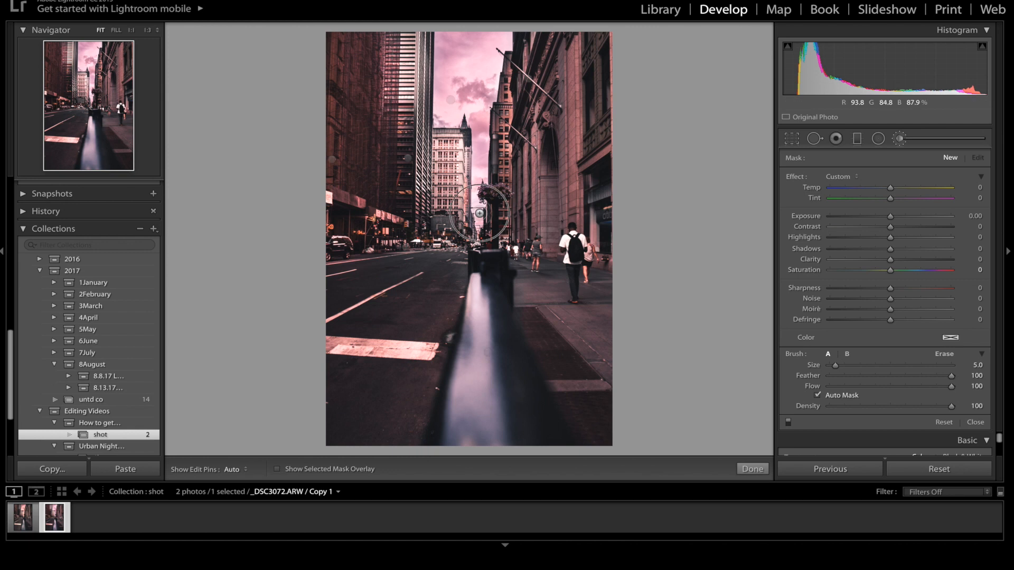
{"action": "mouse_move", "coordinate": [480, 216]}
{"action": "left_mouse_down"}
{"action": "mouse_move", "coordinate": [483, 90]}
{"action": "mouse_move", "coordinate": [489, 102]}
{"action": "mouse_move", "coordinate": [505, 34]}
{"action": "mouse_move", "coordinate": [510, 42]}
{"action": "mouse_move", "coordinate": [444, 36]}
{"action": "mouse_move", "coordinate": [458, 44]}
{"action": "mouse_move", "coordinate": [448, 33]}
{"action": "mouse_move", "coordinate": [442, 114]}
{"action": "mouse_move", "coordinate": [469, 106]}
{"action": "mouse_move", "coordinate": [488, 71]}
{"action": "mouse_move", "coordinate": [488, 29]}
{"action": "mouse_move", "coordinate": [474, 118]}
{"action": "left_mouse_up"}
{"action": "scroll", "coordinate": [443, 43], "scroll_direction": "up", "scroll_amount": 1}
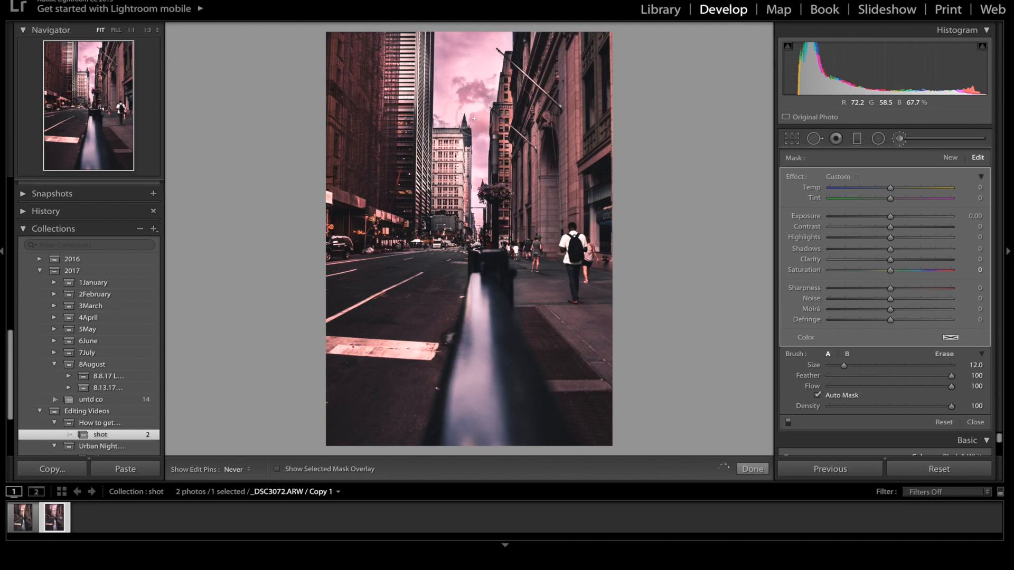
{"action": "scroll", "coordinate": [482, 137], "scroll_direction": "down", "scroll_amount": 1}
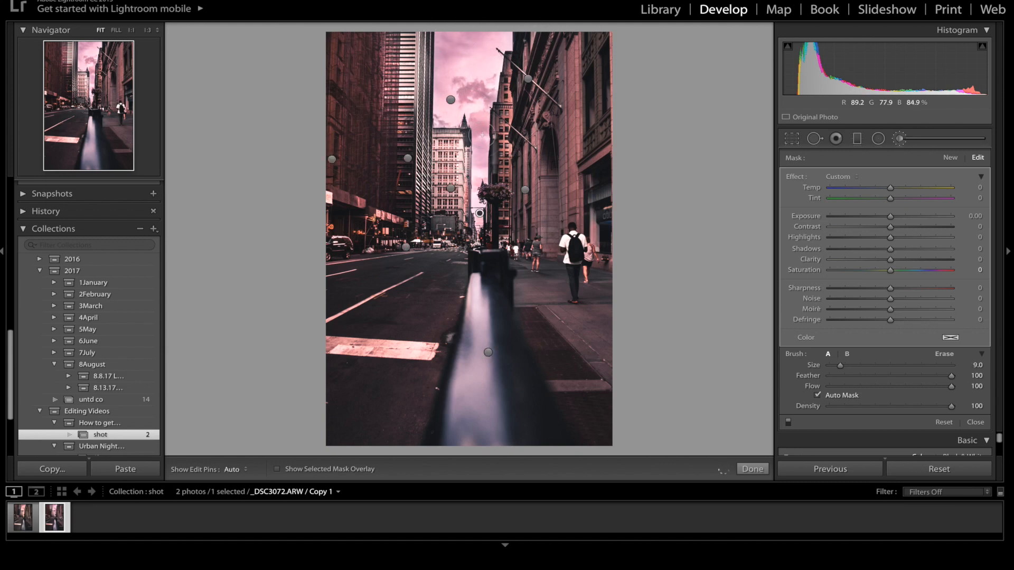
{"action": "mouse_move", "coordinate": [482, 136]}
{"action": "left_mouse_down"}
{"action": "mouse_move", "coordinate": [475, 225]}
{"action": "mouse_move", "coordinate": [483, 92]}
{"action": "left_mouse_up"}
- Set the second sky mask's Temp to 58 and Tint to 37
{"action": "left_click", "coordinate": [979, 187]}
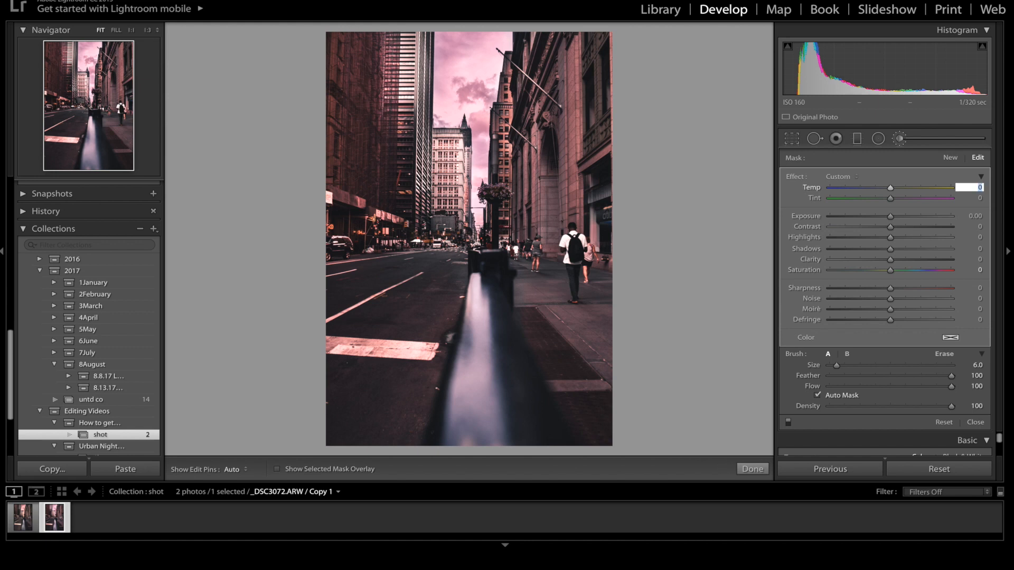
{"action": "type", "text": "58"}
{"action": "left_click", "coordinate": [975, 198]}
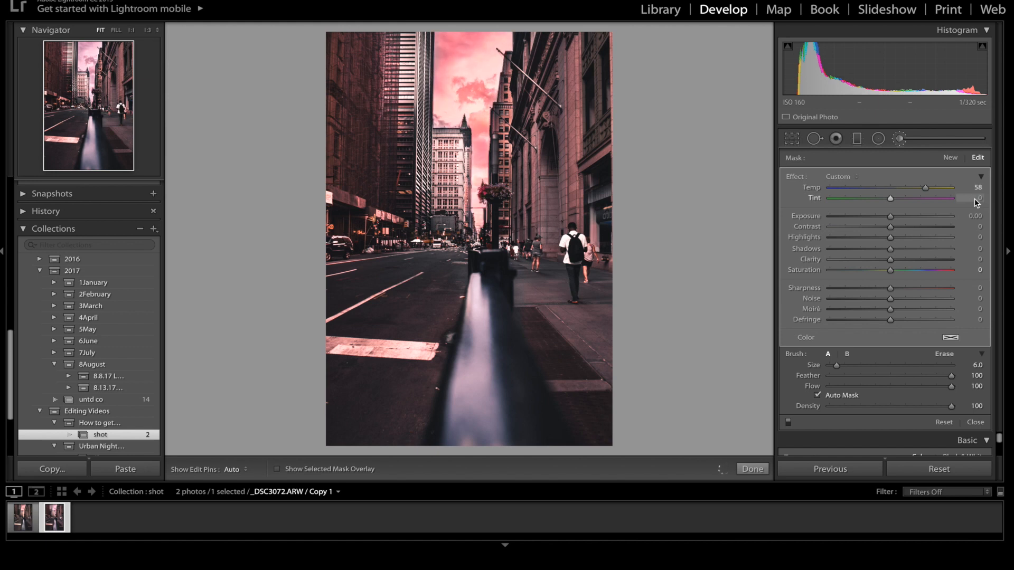
{"action": "type", "text": "37"}
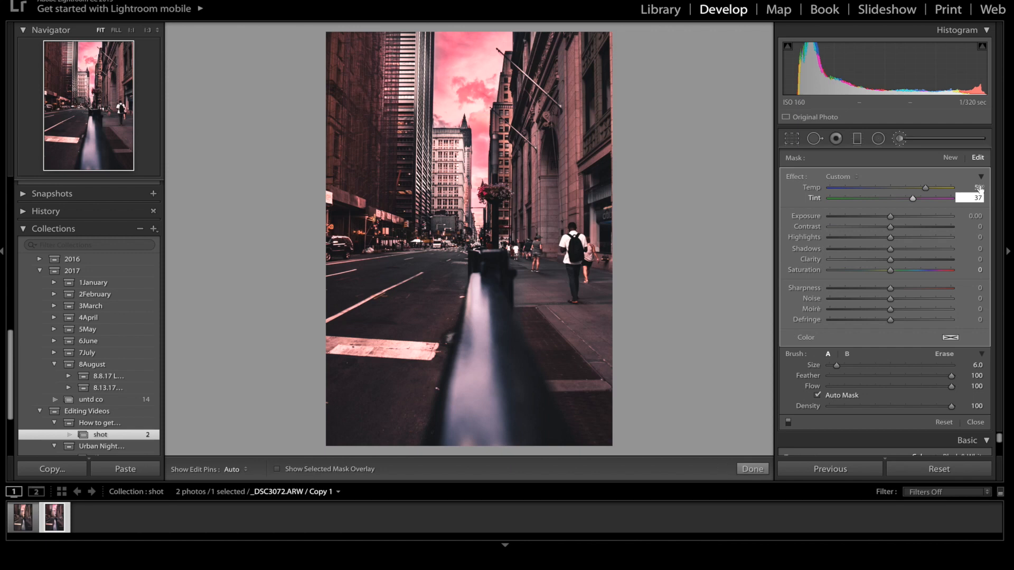
- Erase the second sky mask's spill from the surrounding buildings with a size 8 eraser
{"action": "left_click", "coordinate": [944, 353]}
{"action": "key", "text": "h"}
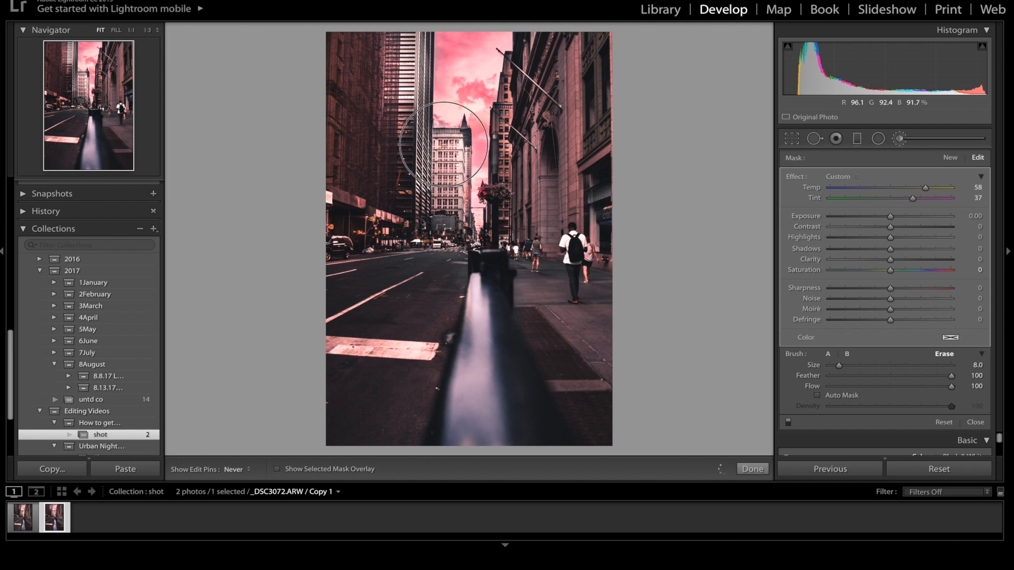
{"action": "key", "text": "h"}
{"action": "key", "text": "h"}
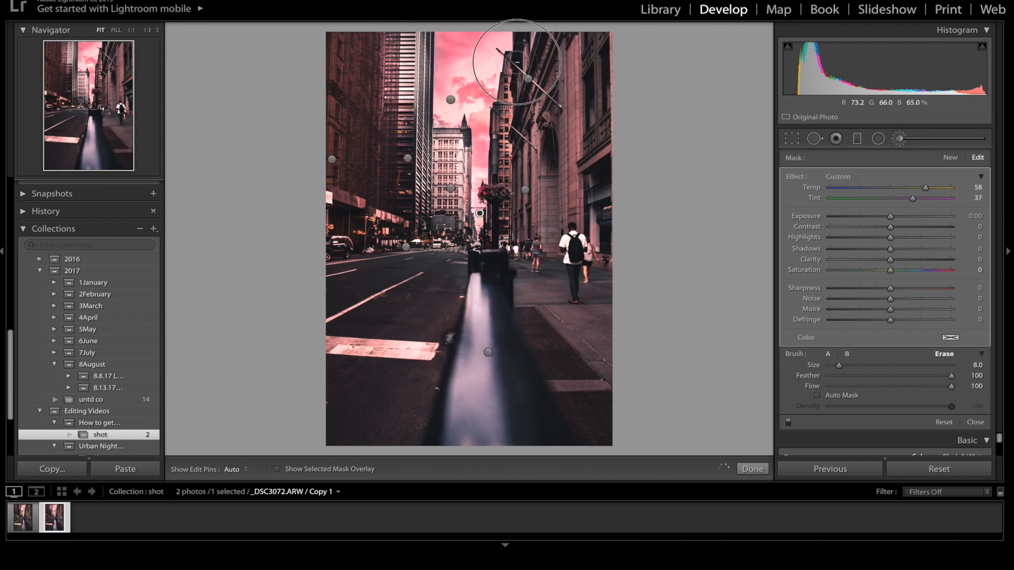
{"action": "key", "text": "h"}
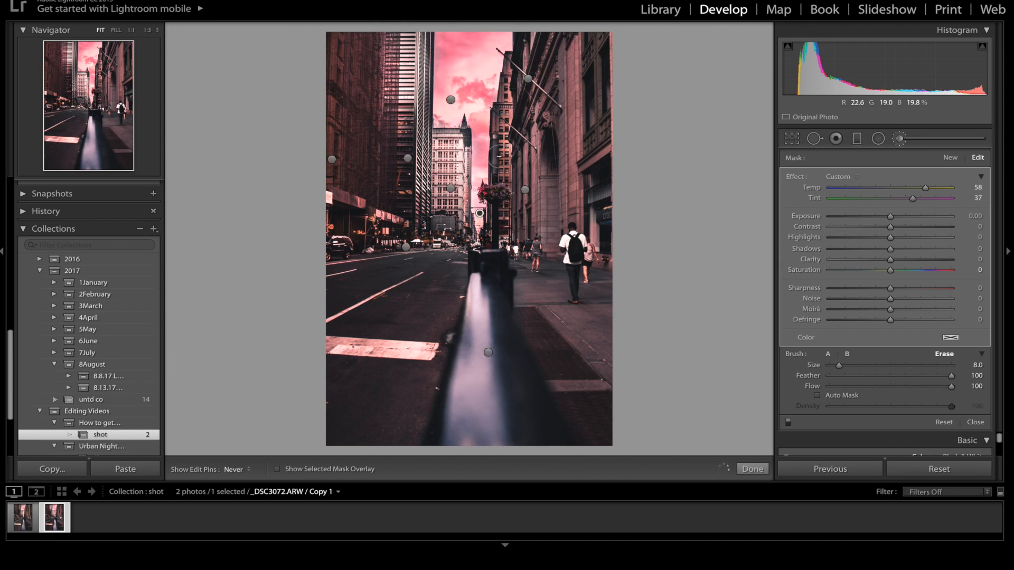
- Select the first sky mask and erase its spill along the building edges with the size 8 eraser
{"action": "left_click", "coordinate": [450, 100]}
{"action": "key", "text": "h"}
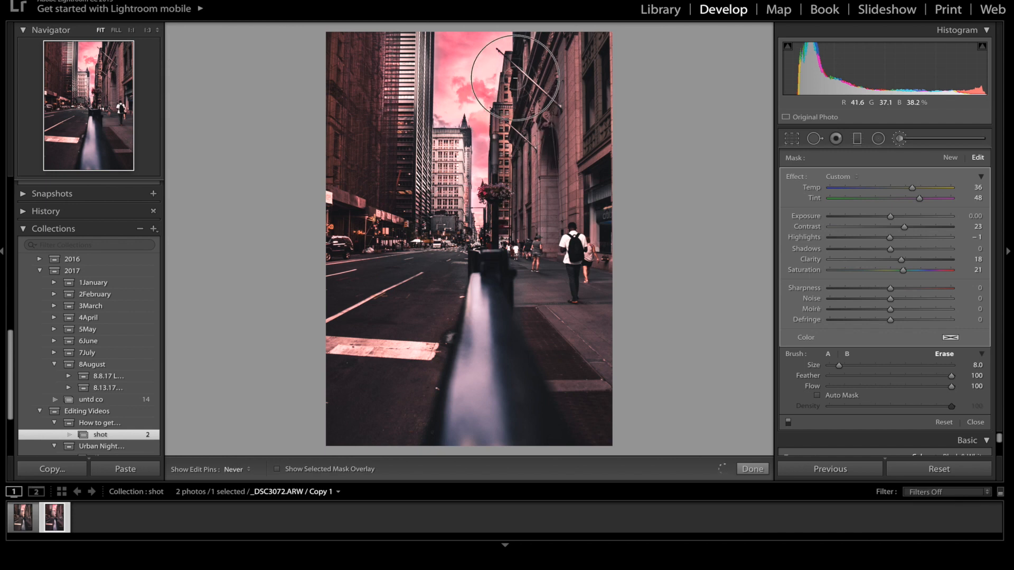
{"action": "key", "text": "h"}
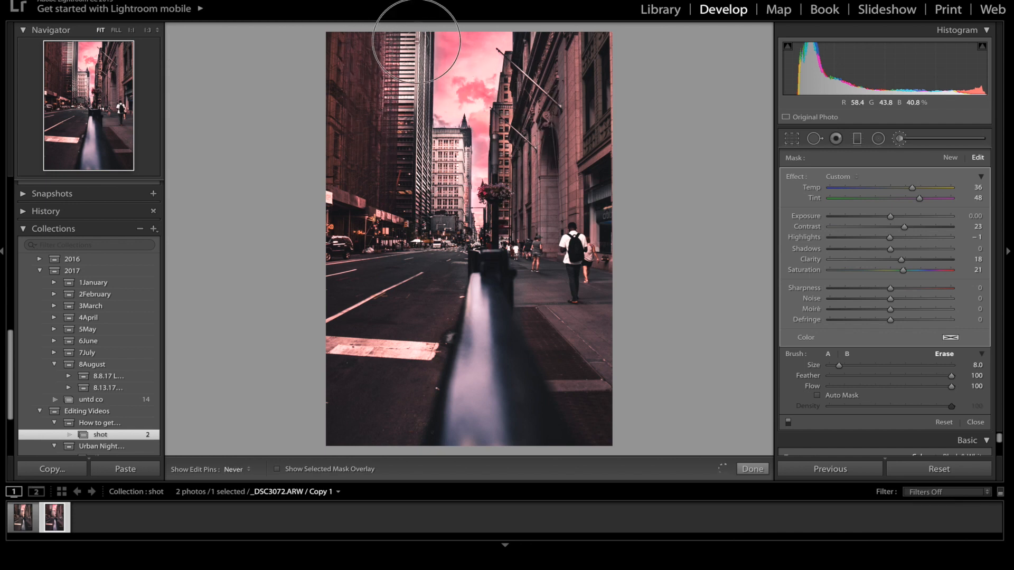
- Start a third sky brush adjustment with a size 7 Auto Mask brush and undo the accidental move of its pin
{"action": "left_click", "coordinate": [950, 157]}
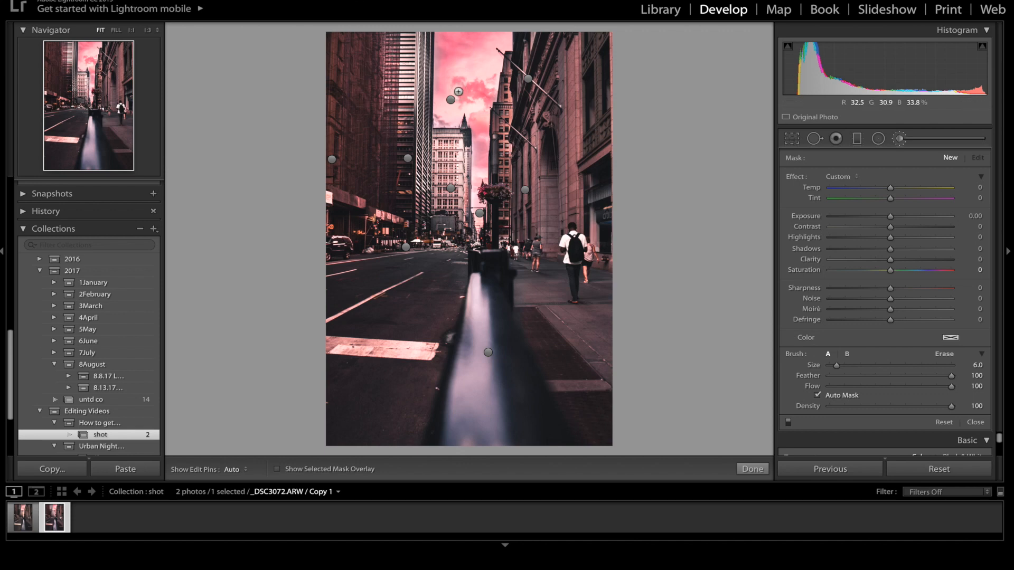
{"action": "scroll", "coordinate": [445, 54], "scroll_direction": "up", "scroll_amount": 1}
{"action": "left_click_drag", "start_coordinate": [443, 36], "coordinate": [438, 113]}
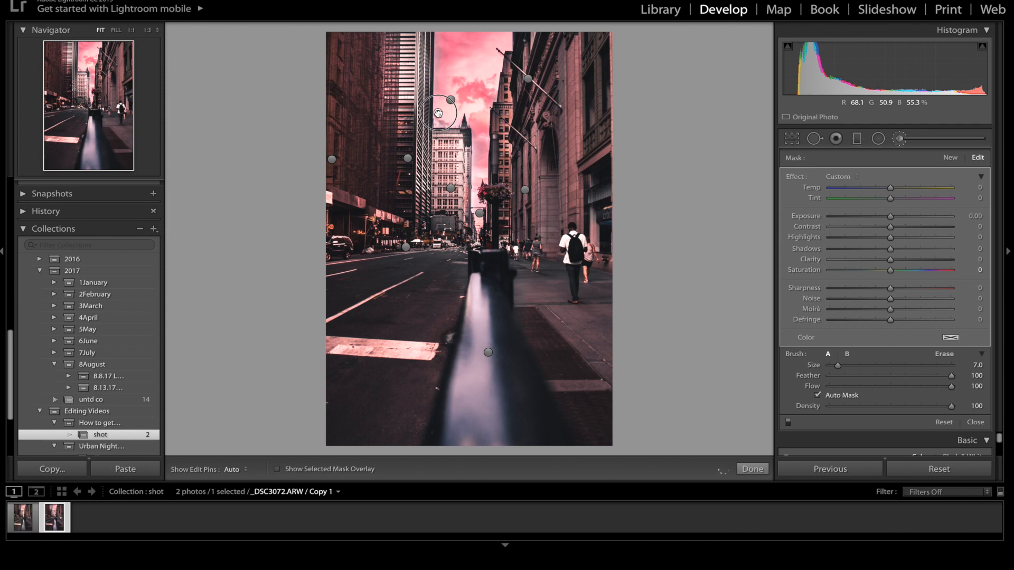
{"action": "key", "text": "ctrl+z"}
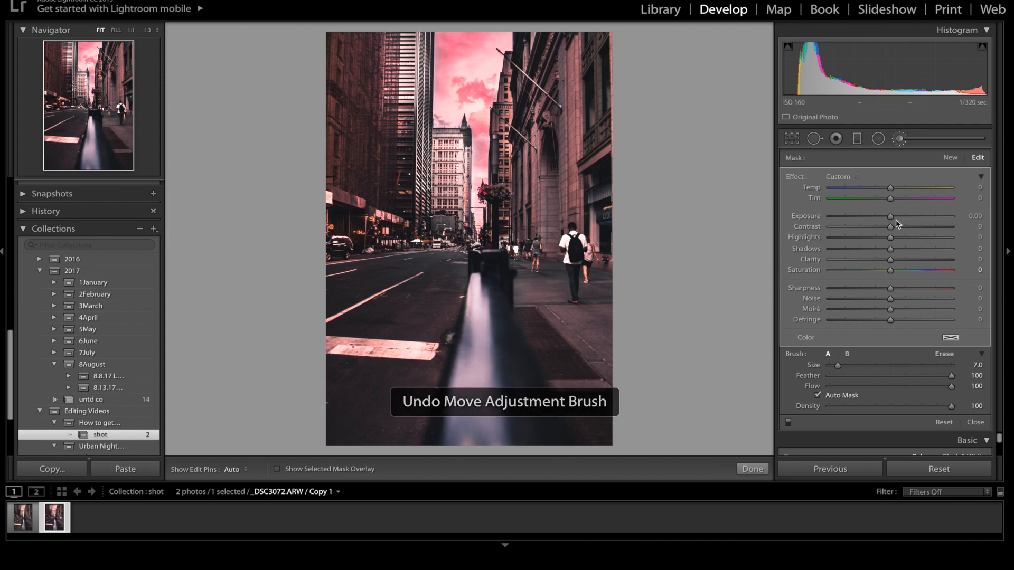
- Paint the third mask over the sky with a size 11 Auto Mask brush and the gap beside the distant building with size 6
{"action": "scroll", "coordinate": [487, 134], "scroll_direction": "up", "scroll_amount": 4}
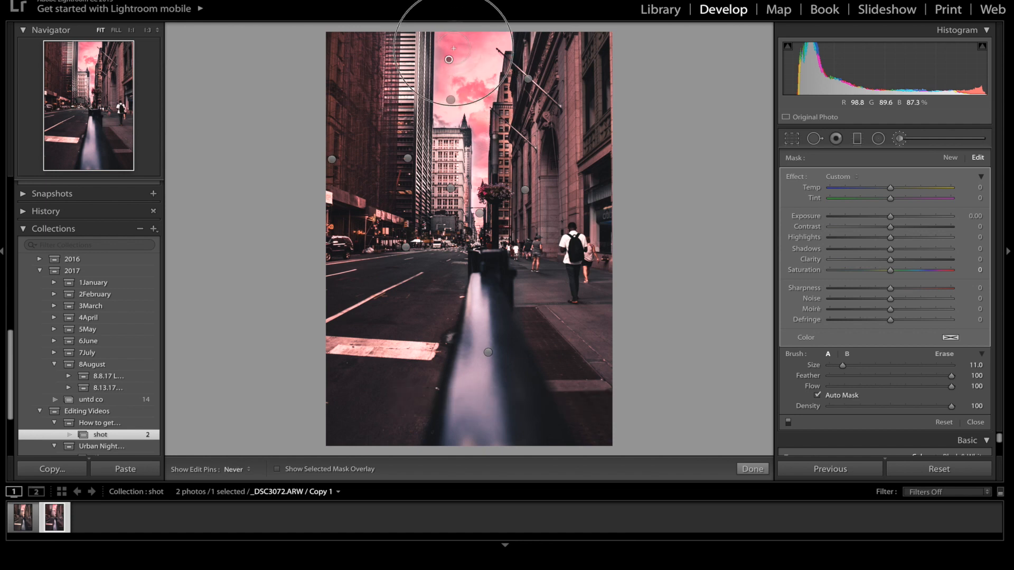
{"action": "key", "text": "h"}
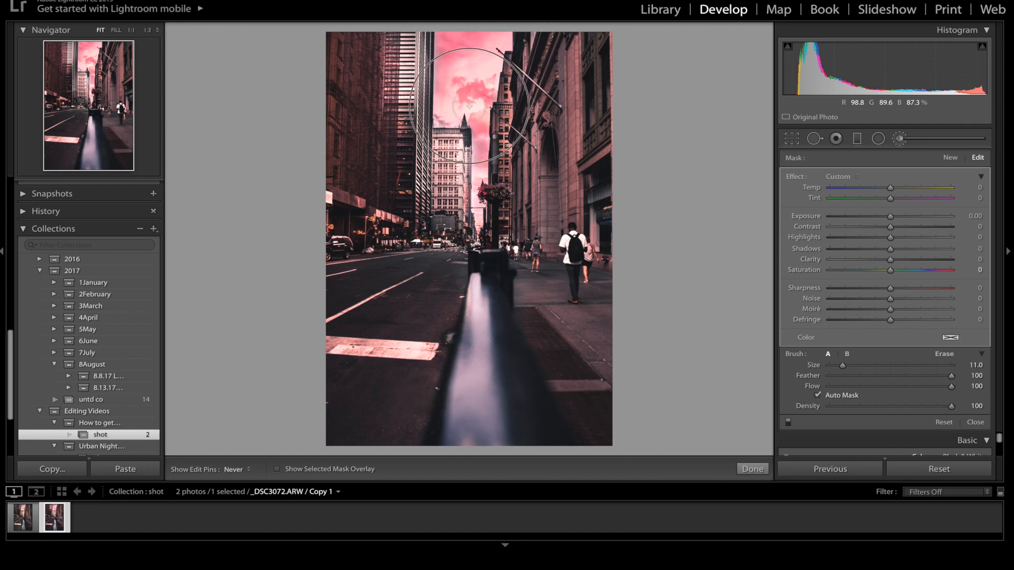
{"action": "scroll", "coordinate": [469, 112], "scroll_direction": "down", "scroll_amount": 1}
{"action": "key", "text": "h"}
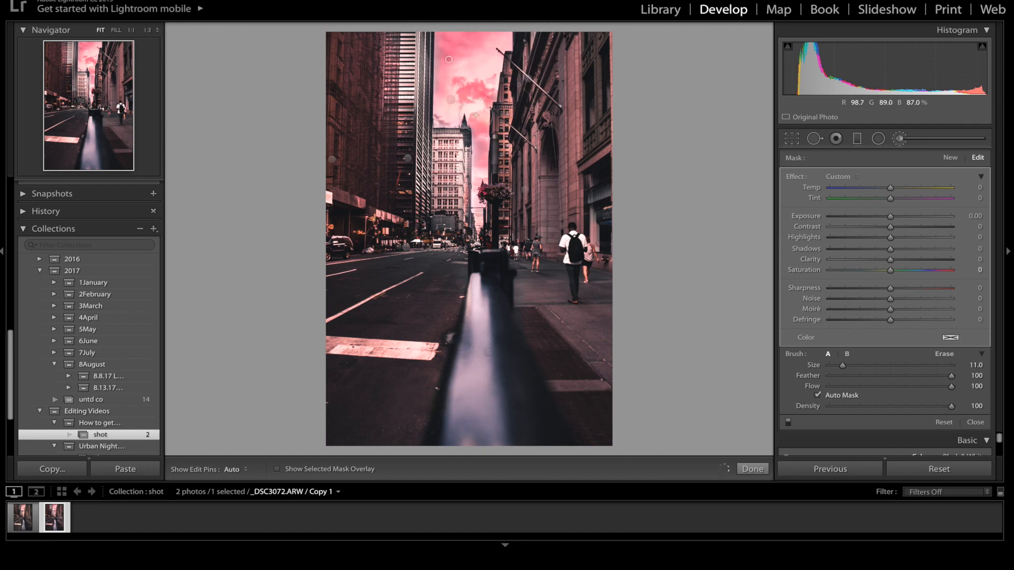
{"action": "scroll", "coordinate": [478, 115], "scroll_direction": "down", "scroll_amount": 1}
{"action": "key", "text": "h"}
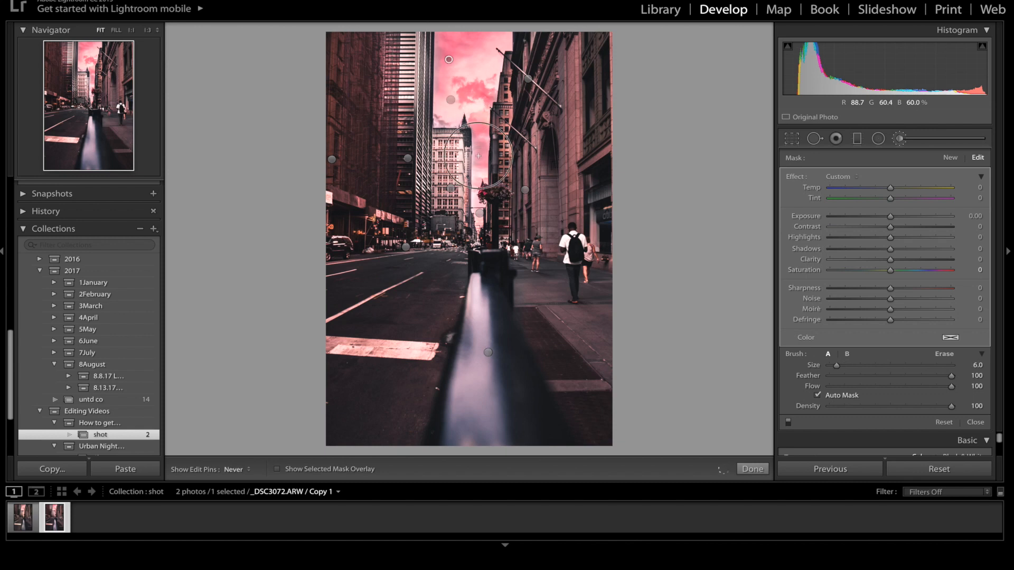
{"action": "mouse_move", "coordinate": [479, 166]}
{"action": "left_mouse_down"}
{"action": "mouse_move", "coordinate": [477, 227]}
{"action": "mouse_move", "coordinate": [480, 114]}
{"action": "left_mouse_up"}
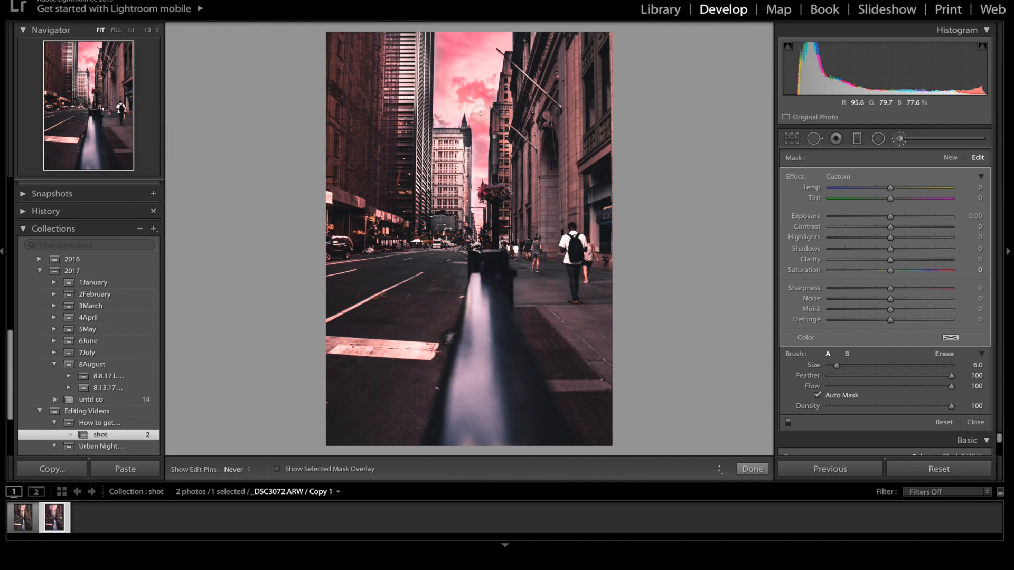
- Erase the third sky mask's spill beside the distant building with a size 8 eraser and set the mask's Temp to -34
{"action": "left_click", "coordinate": [945, 355]}
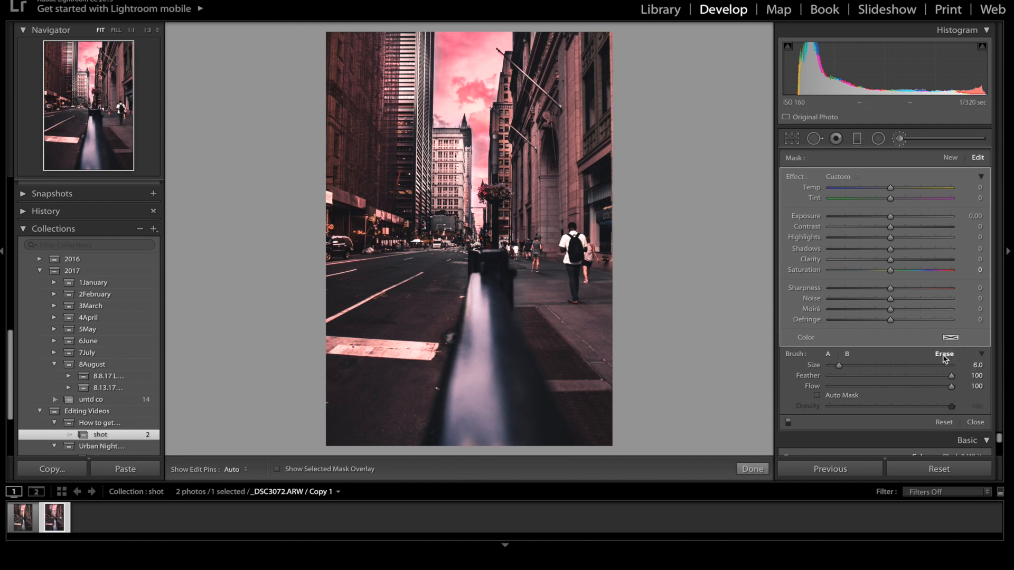
{"action": "mouse_move", "coordinate": [471, 203]}
{"action": "left_mouse_down"}
{"action": "mouse_move", "coordinate": [480, 228]}
{"action": "mouse_move", "coordinate": [472, 138]}
{"action": "mouse_move", "coordinate": [499, 133]}
{"action": "mouse_move", "coordinate": [481, 212]}
{"action": "mouse_move", "coordinate": [480, 137]}
{"action": "mouse_move", "coordinate": [479, 224]}
{"action": "left_mouse_up"}
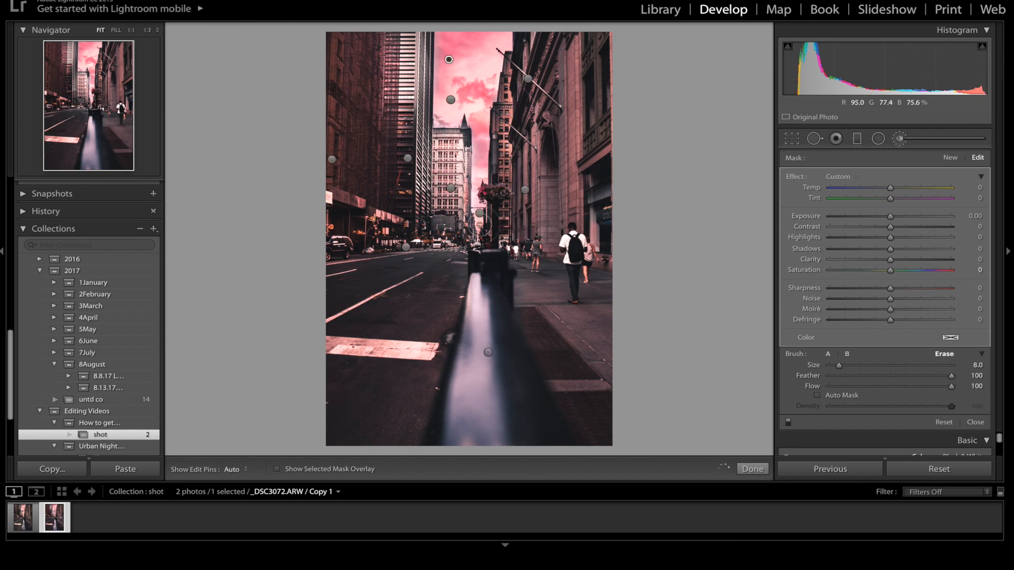
{"action": "left_click", "coordinate": [977, 188]}
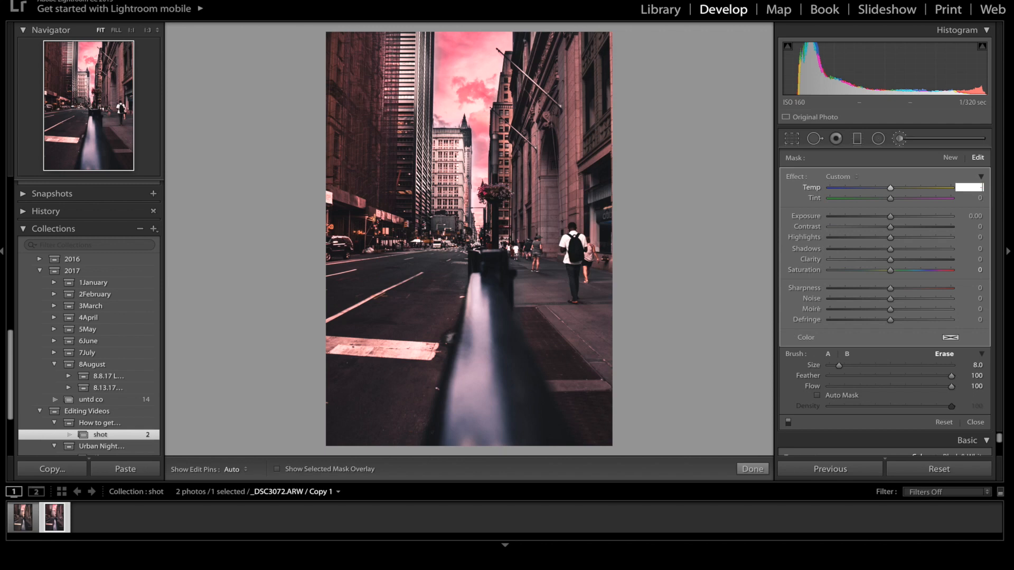
{"action": "type", "text": "-34"}
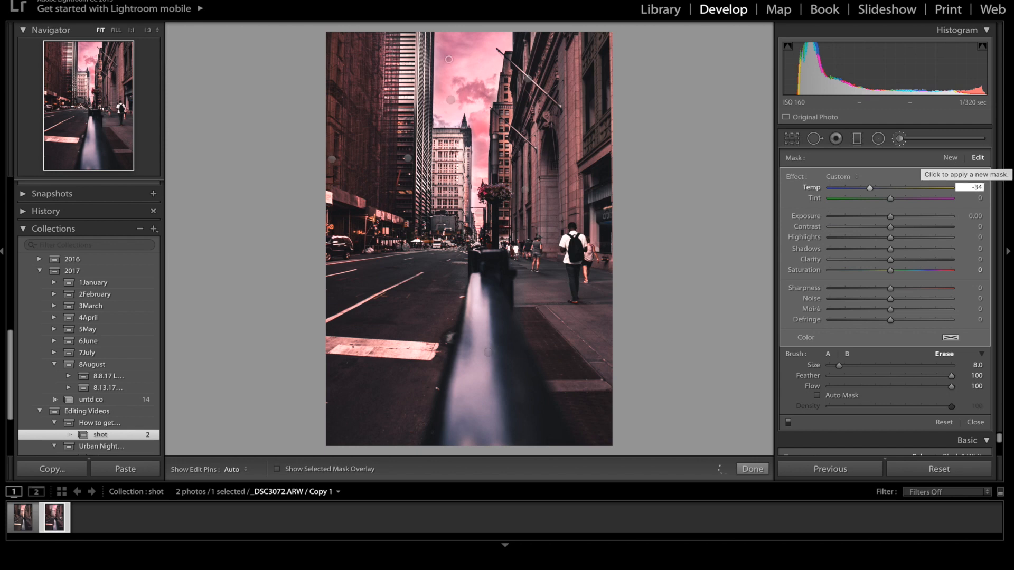
{"action": "key", "text": "Return"}
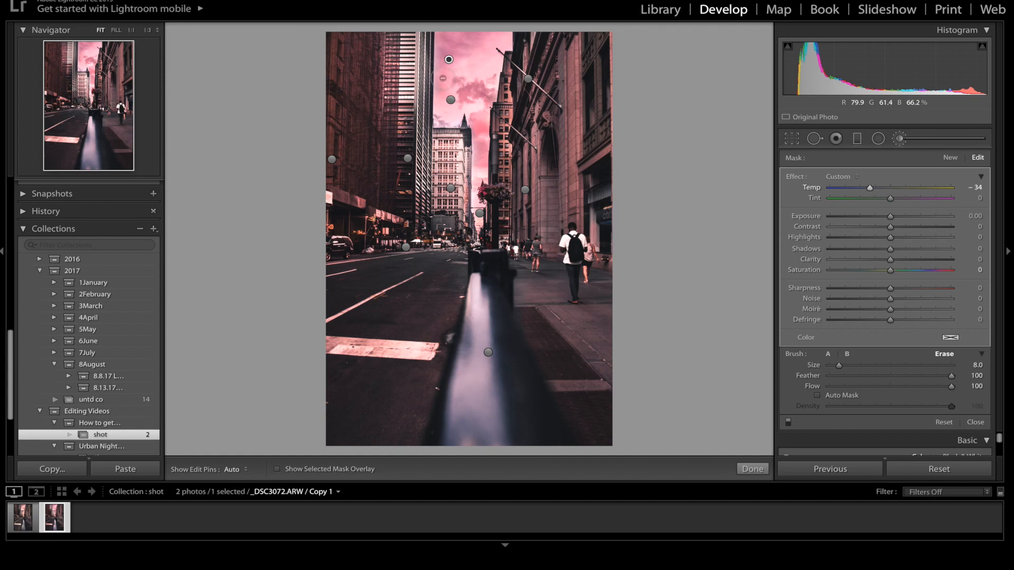
- Select the Temp 58, Tint 37 mask at the street's far end and brush it over the sky gap with a size 6 Auto Mask brush
{"action": "left_click", "coordinate": [828, 354]}
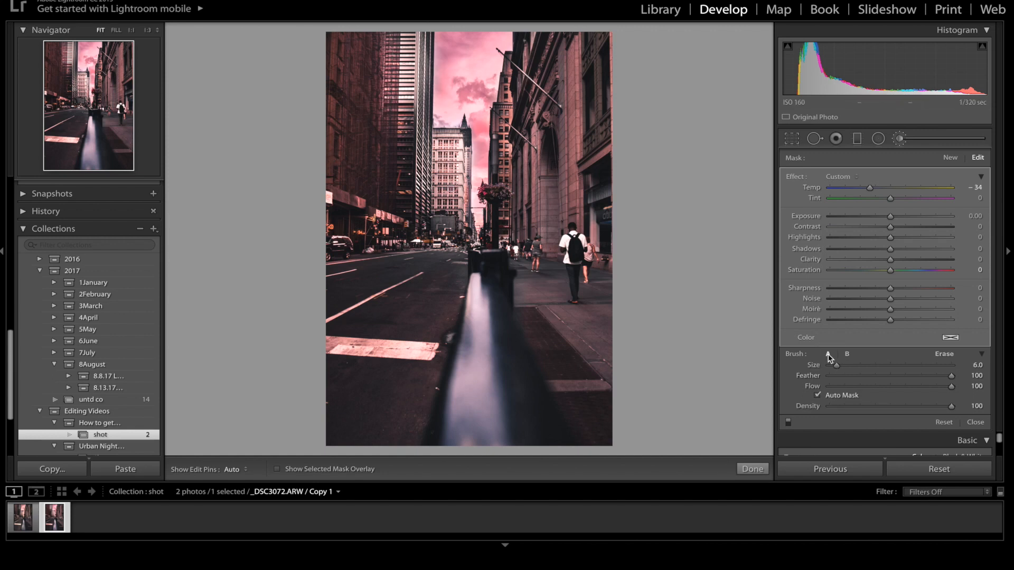
{"action": "key", "text": "h"}
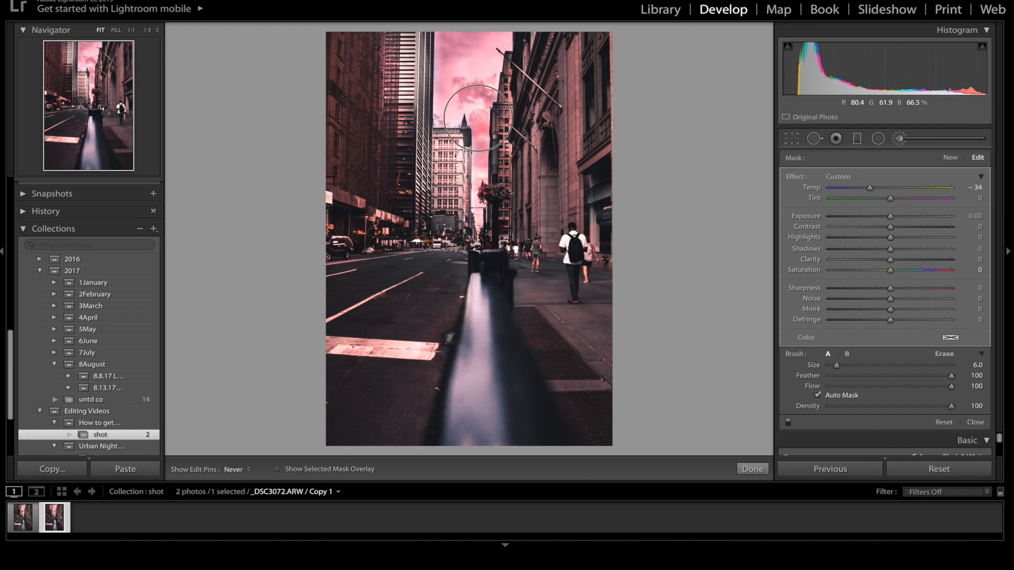
{"action": "key", "text": "h"}
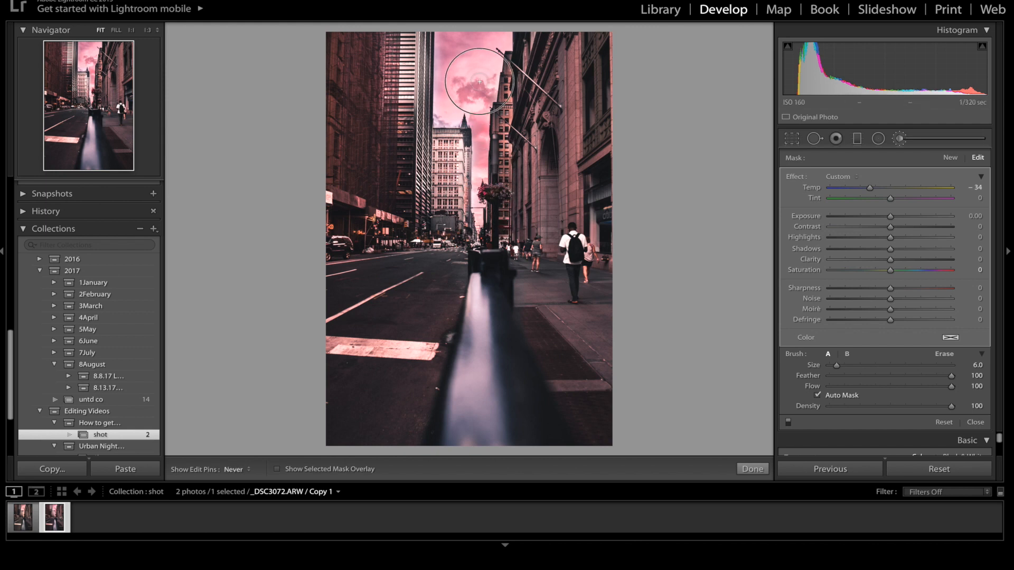
{"action": "key", "text": "h"}
{"action": "key", "text": "h"}
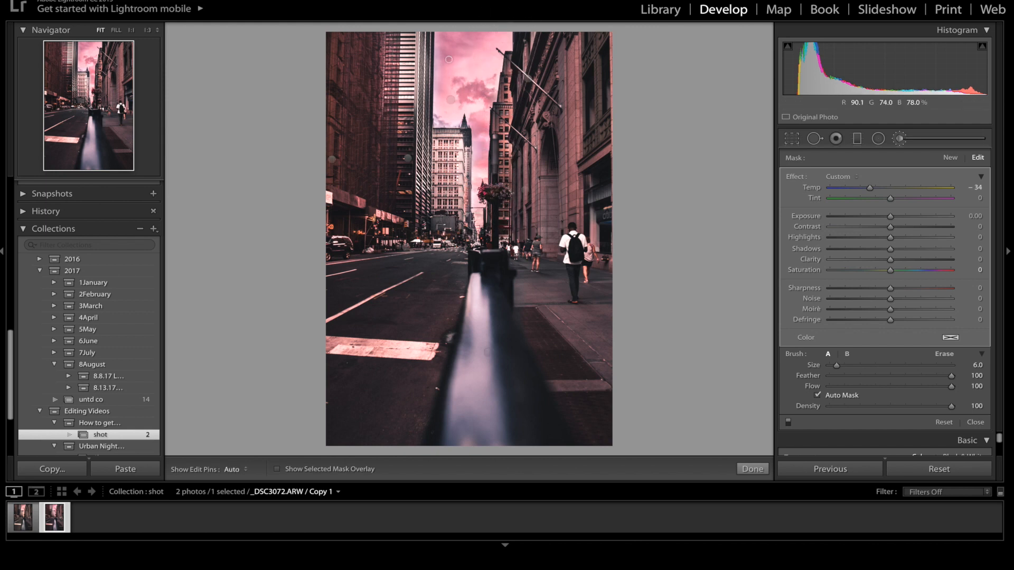
{"action": "left_click", "coordinate": [479, 213]}
{"action": "key", "text": "h"}
{"action": "mouse_move", "coordinate": [480, 156]}
{"action": "left_mouse_down"}
{"action": "mouse_move", "coordinate": [475, 218]}
{"action": "mouse_move", "coordinate": [479, 141]}
{"action": "mouse_move", "coordinate": [476, 116]}
{"action": "mouse_move", "coordinate": [453, 119]}
{"action": "left_mouse_up"}
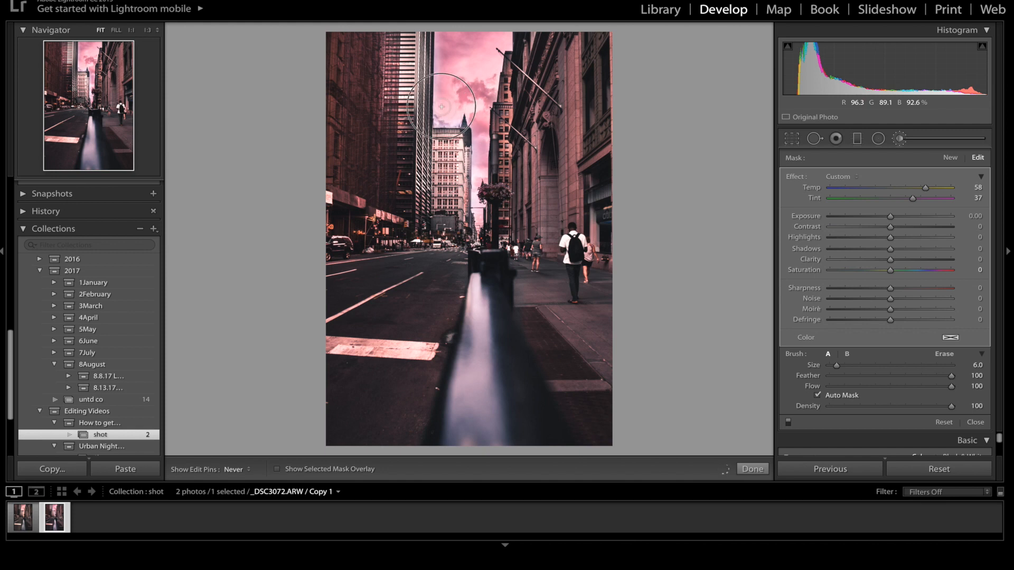
- Extend the same warm mask over the sky along the edge of the tall left tower
{"action": "key", "text": "h"}
{"action": "key", "text": "h"}
{"action": "mouse_move", "coordinate": [438, 89]}
{"action": "left_mouse_down"}
{"action": "mouse_move", "coordinate": [441, 26]}
{"action": "mouse_move", "coordinate": [441, 98]}
{"action": "left_mouse_up"}
{"action": "key", "text": "h"}
{"action": "mouse_move", "coordinate": [444, 52]}
{"action": "left_mouse_down"}
{"action": "mouse_move", "coordinate": [438, 38]}
{"action": "mouse_move", "coordinate": [438, 110]}
{"action": "left_mouse_up"}
{"action": "key", "text": "h"}
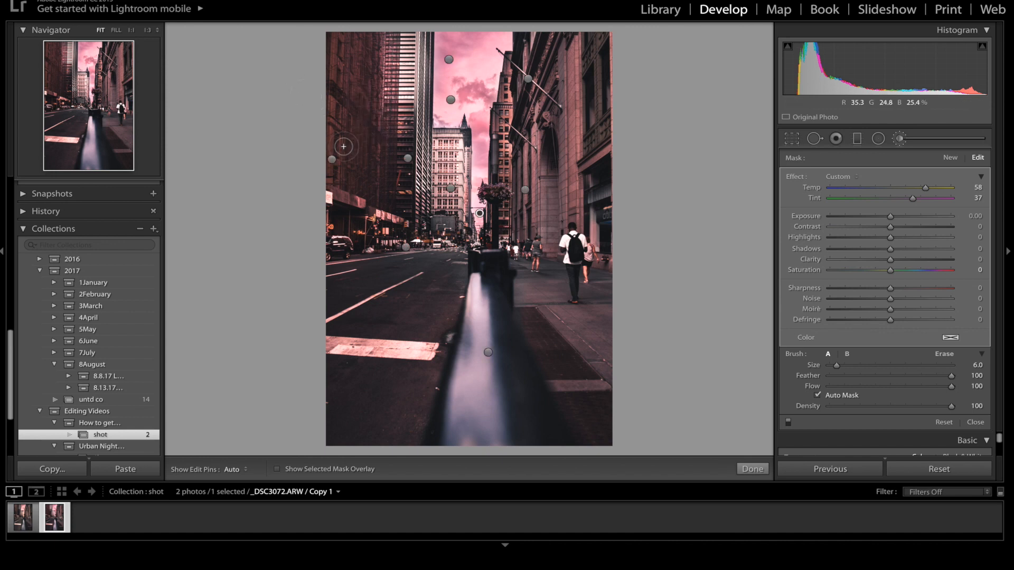
- Select the brush mask on the far-left building and readjust its Temp and Tint
{"action": "left_click", "coordinate": [331, 159]}
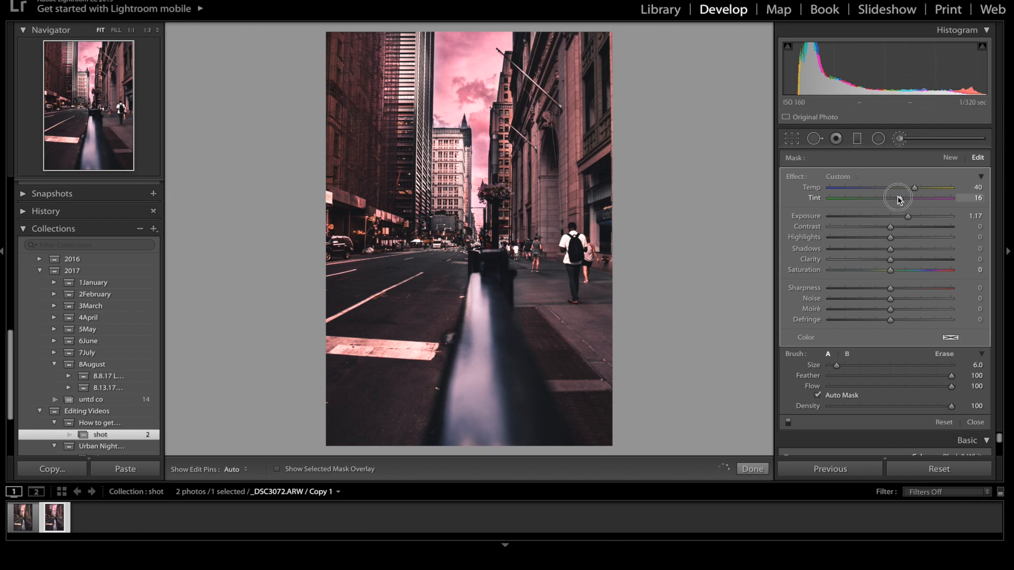
{"action": "left_click", "coordinate": [905, 190]}
{"action": "left_click_drag", "start_coordinate": [903, 189], "coordinate": [905, 189]}
- Add a Radial Filter as a tall, narrow ellipse centred on the road beside the railing
{"action": "left_click", "coordinate": [950, 158]}
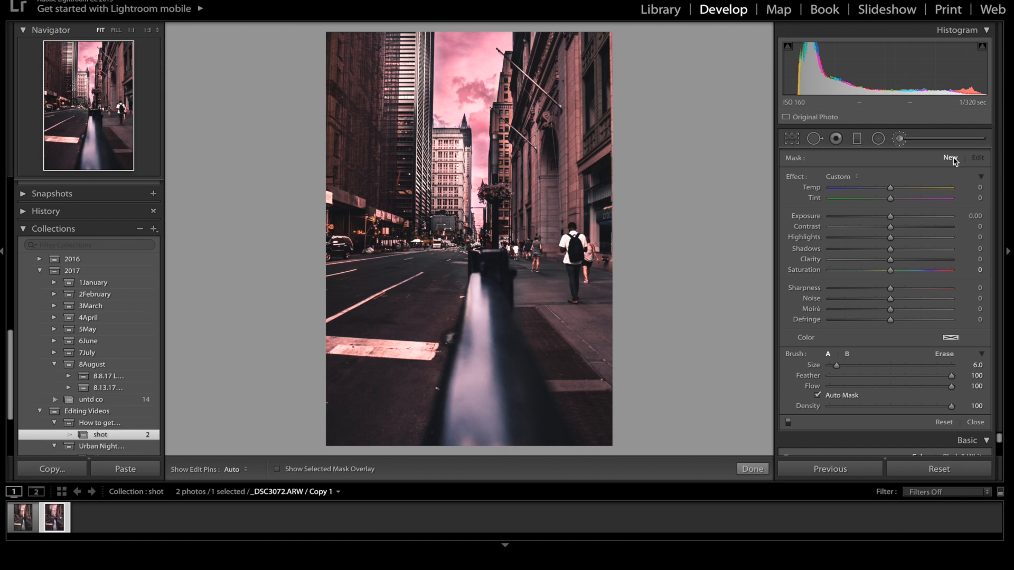
{"action": "left_click", "coordinate": [878, 138]}
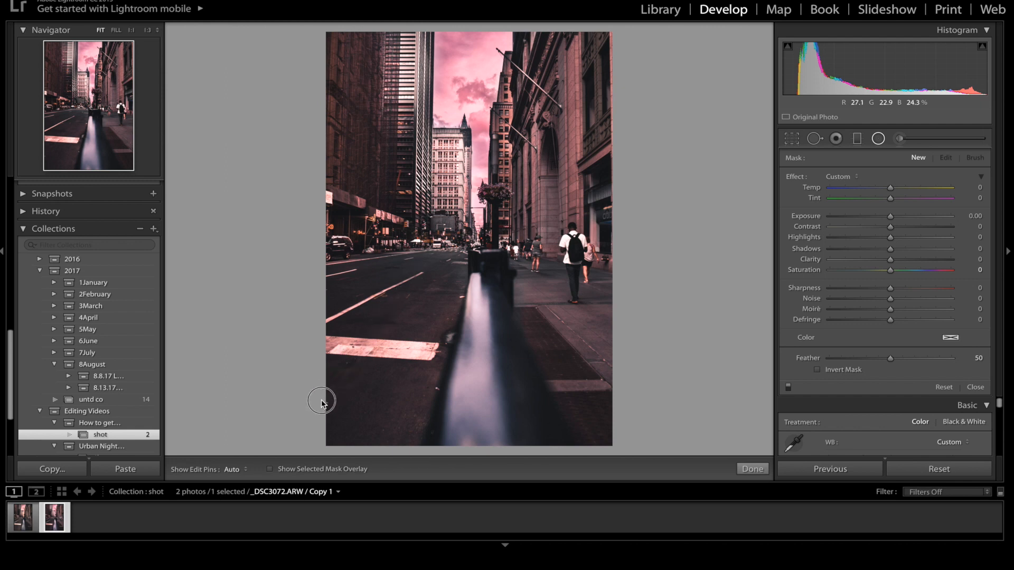
{"action": "left_click_drag", "start_coordinate": [322, 401], "coordinate": [383, 441]}
{"action": "left_click_drag", "start_coordinate": [423, 226], "coordinate": [409, 284]}
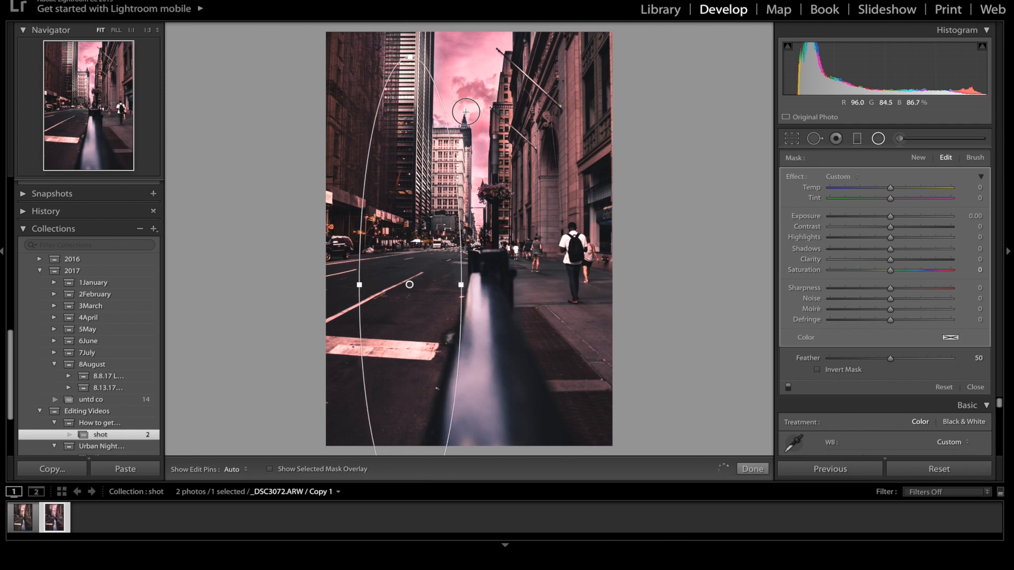
- Delete the stray small radial filter in the sky and rotate the road ellipse to follow the railing's direction
{"action": "mouse_move", "coordinate": [460, 108]}
{"action": "left_mouse_down"}
{"action": "mouse_move", "coordinate": [471, 123]}
{"action": "mouse_move", "coordinate": [461, 107]}
{"action": "left_mouse_up"}
{"action": "key", "text": "Delete"}
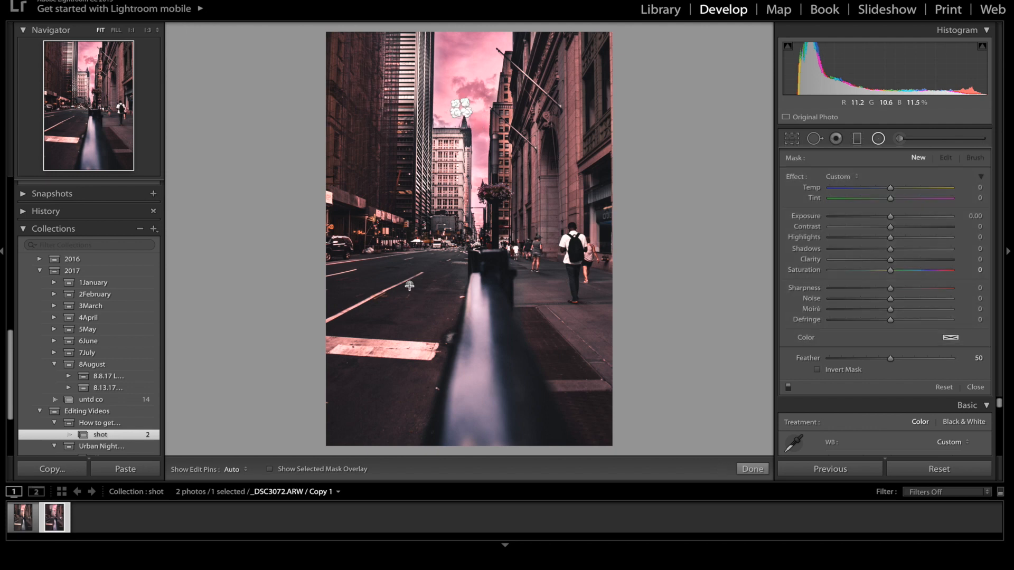
{"action": "left_click", "coordinate": [409, 285]}
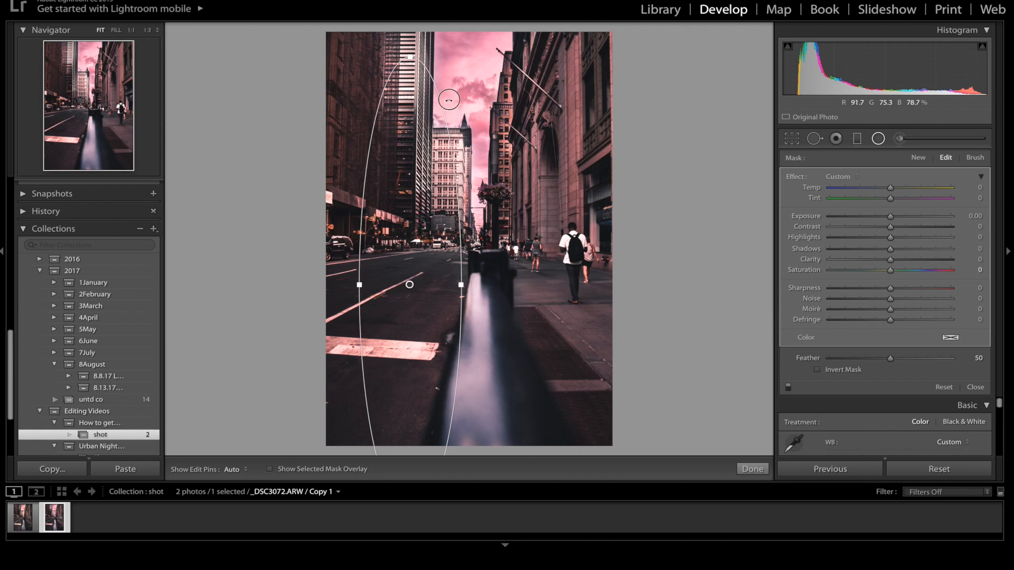
{"action": "left_click_drag", "start_coordinate": [472, 109], "coordinate": [485, 30]}
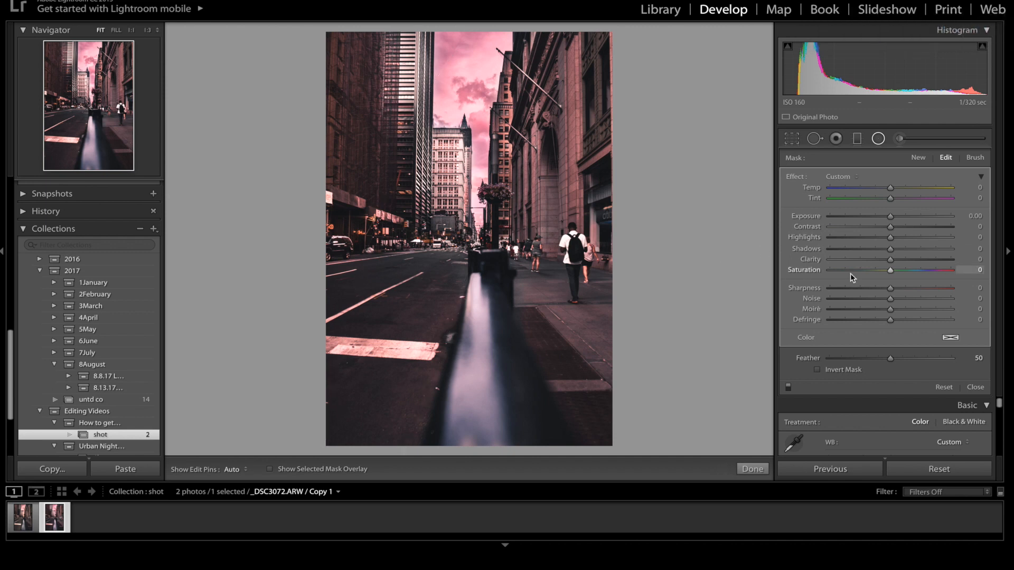
- Set the road radial filter's Exposure to 0.59 and invert its mask
{"action": "left_click", "coordinate": [969, 215]}
{"action": "type", "text": ".59"}
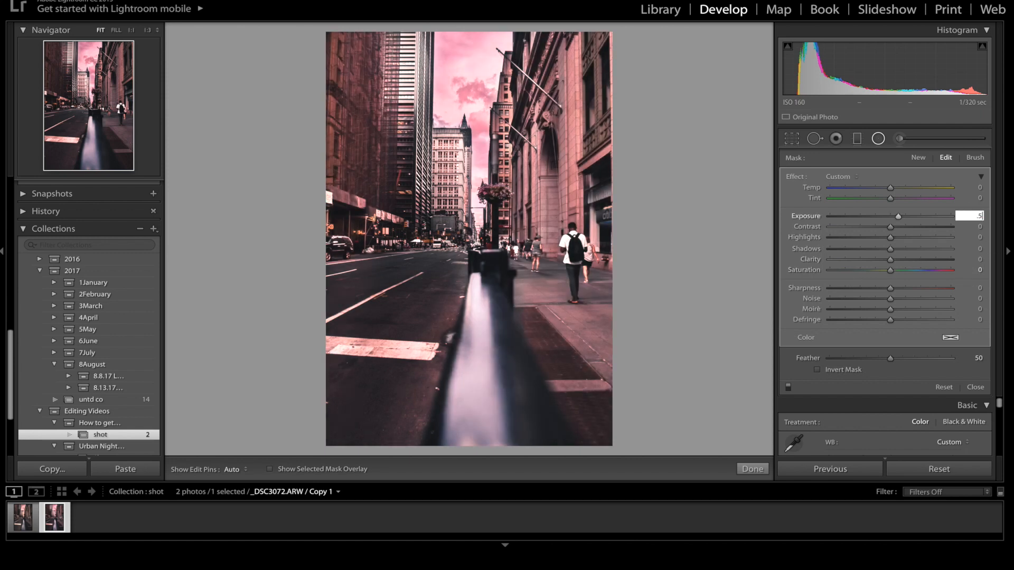
{"action": "left_click", "coordinate": [841, 369]}
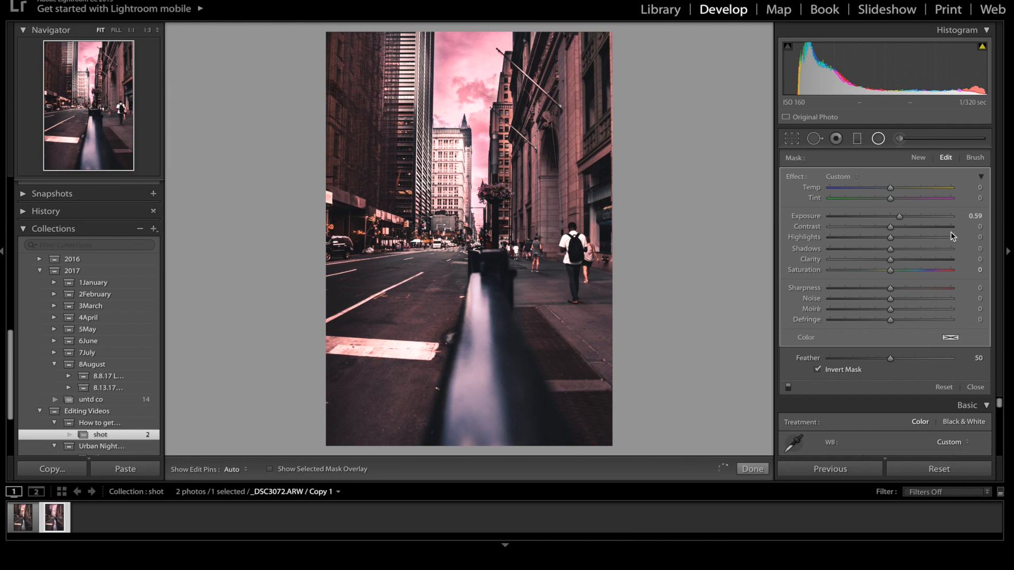
- Check the radial filter's mask overlay and erase its effect from the buildings and sky with a size 13 eraser brush
{"action": "left_click", "coordinate": [975, 158]}
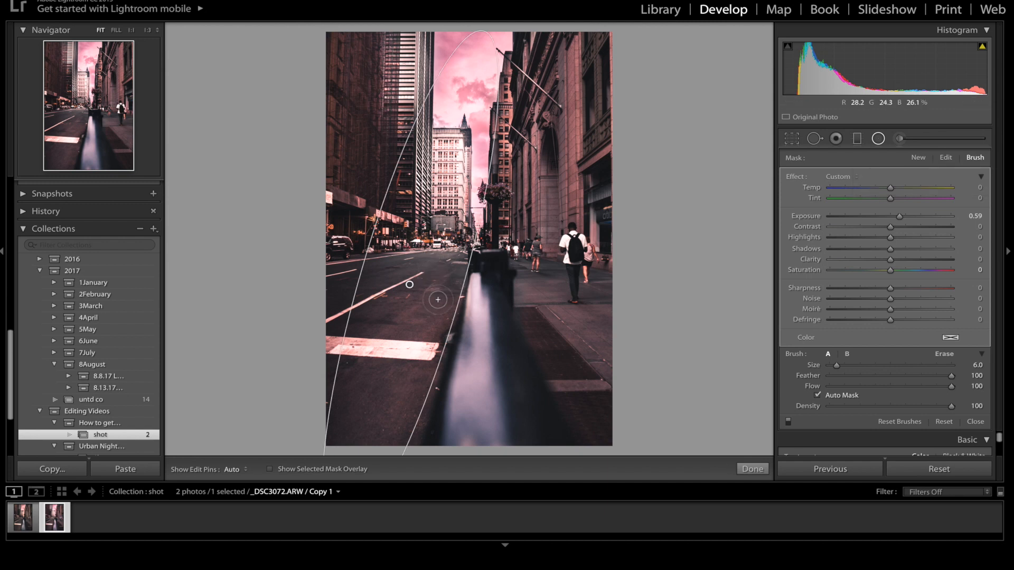
{"action": "scroll", "coordinate": [355, 272], "scroll_direction": "up", "scroll_amount": 3}
{"action": "key", "text": "h"}
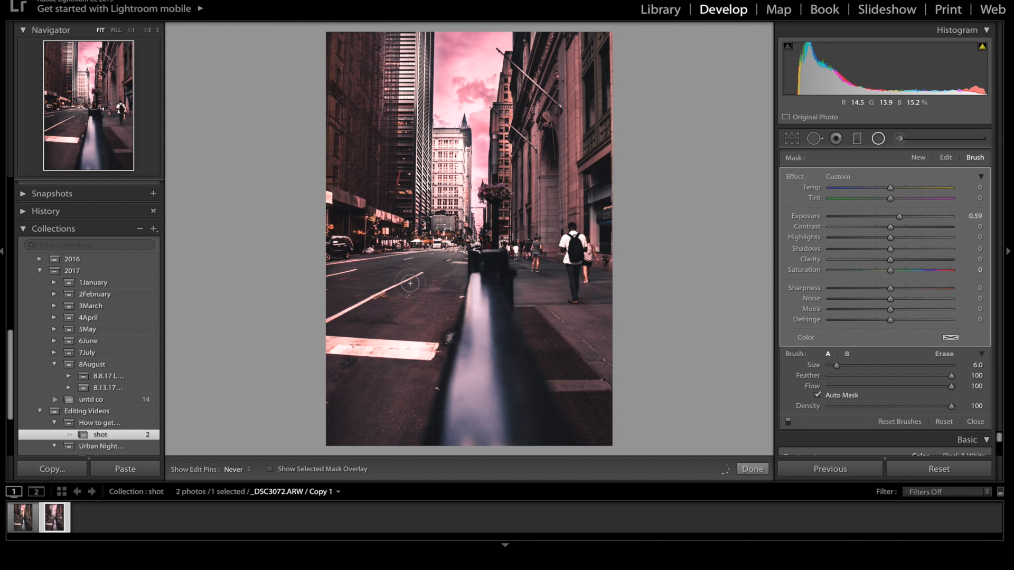
{"action": "key", "text": "h"}
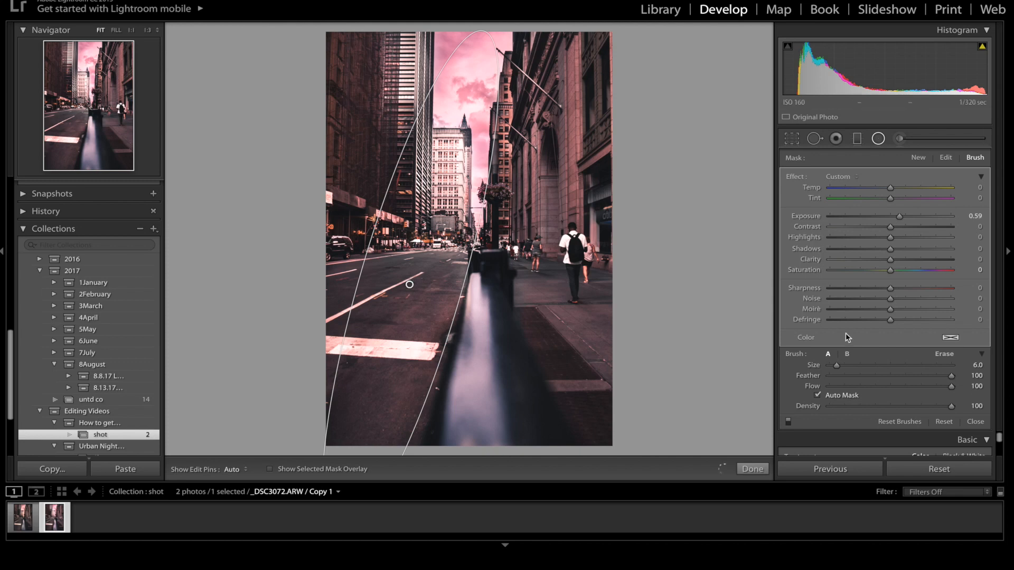
{"action": "key", "text": "o"}
{"action": "left_click", "coordinate": [940, 354]}
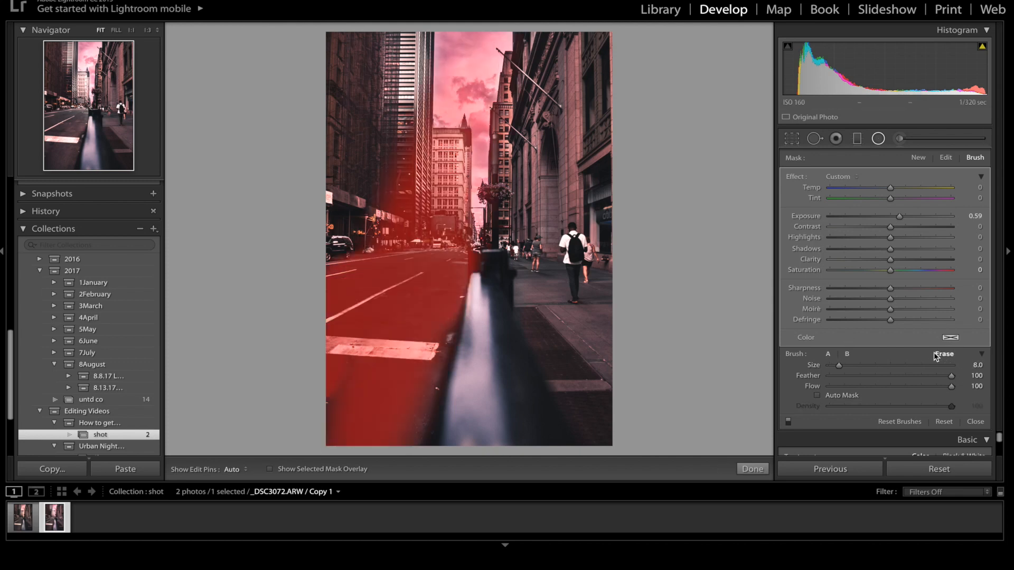
{"action": "key", "text": "h"}
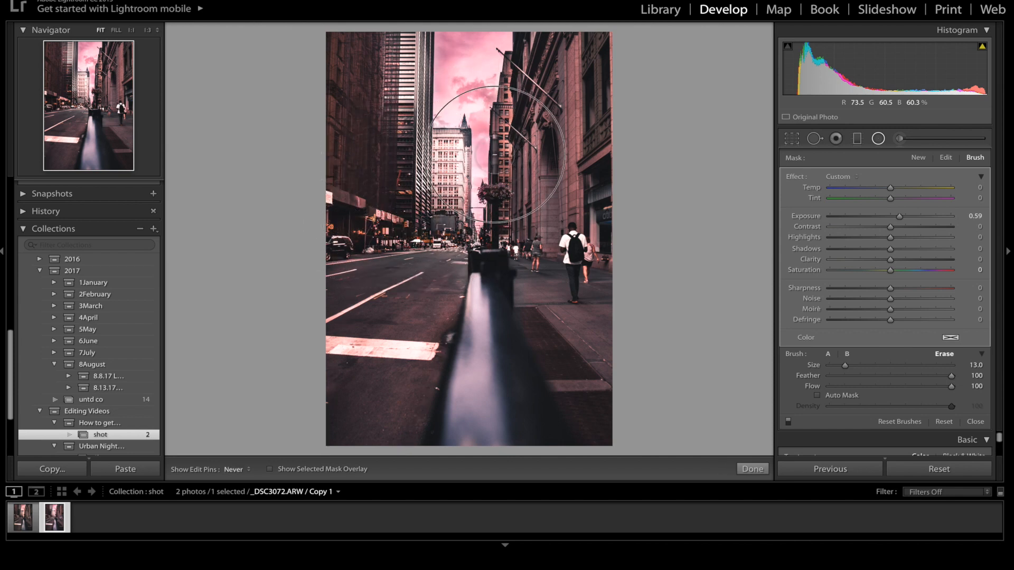
{"action": "mouse_move", "coordinate": [416, 159]}
{"action": "left_mouse_down"}
{"action": "mouse_move", "coordinate": [474, 72]}
{"action": "mouse_move", "coordinate": [437, 119]}
{"action": "mouse_move", "coordinate": [452, 14]}
{"action": "mouse_move", "coordinate": [499, 148]}
{"action": "mouse_move", "coordinate": [481, 226]}
{"action": "mouse_move", "coordinate": [531, 109]}
{"action": "mouse_move", "coordinate": [396, 56]}
{"action": "mouse_move", "coordinate": [513, 44]}
{"action": "mouse_move", "coordinate": [531, 57]}
{"action": "left_mouse_up"}
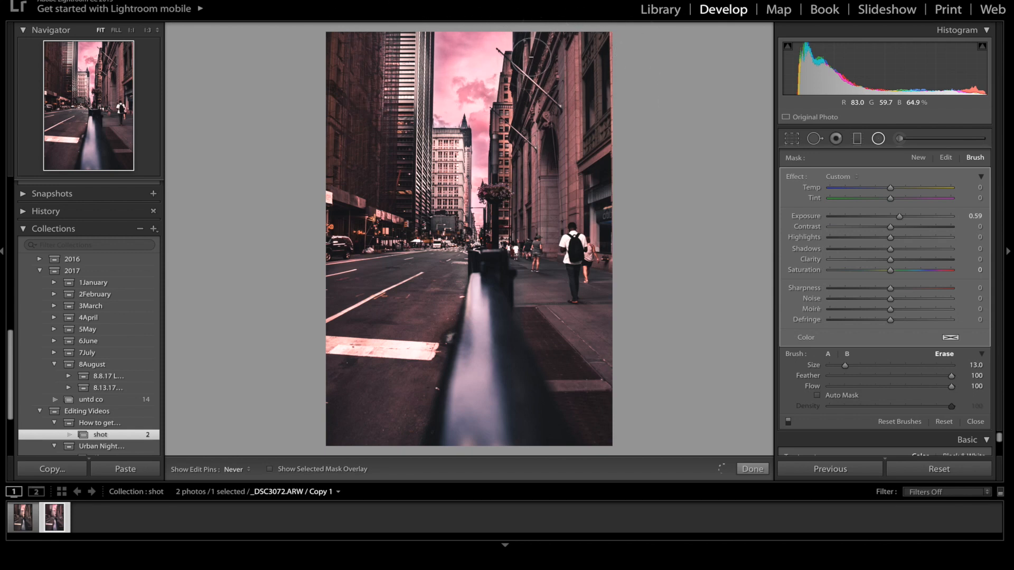
{"action": "key", "text": "h"}
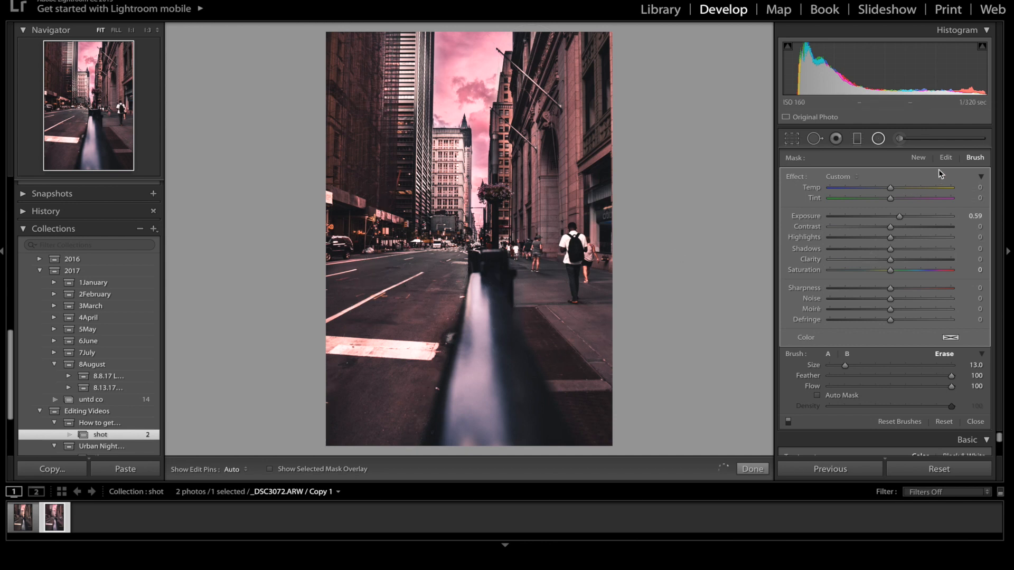
- Start a new brush adjustment, paint the pavement beside the railing with a size 6 Auto Mask brush, and set its Temp to 10
{"action": "left_click", "coordinate": [920, 158]}
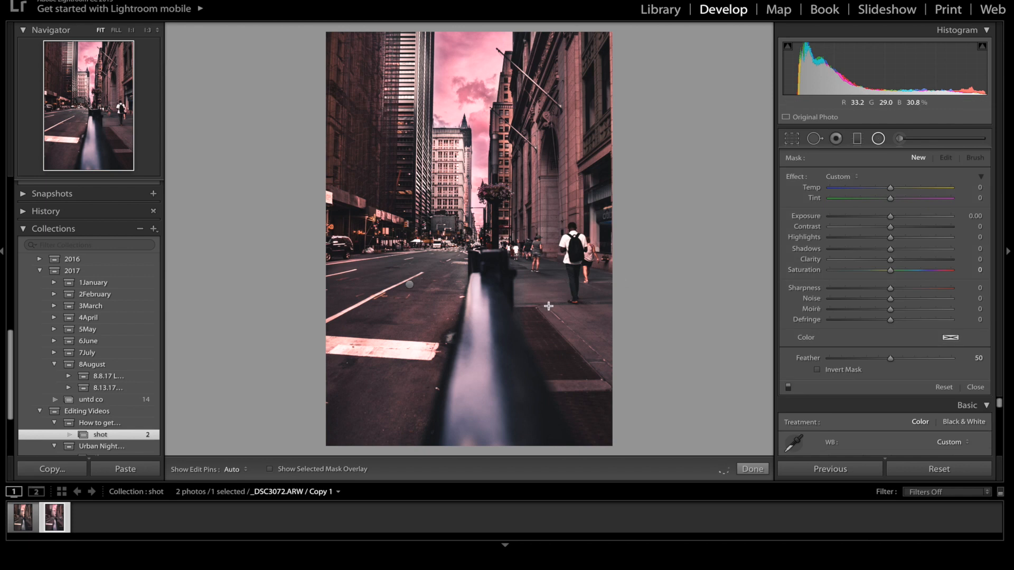
{"action": "left_click", "coordinate": [902, 140]}
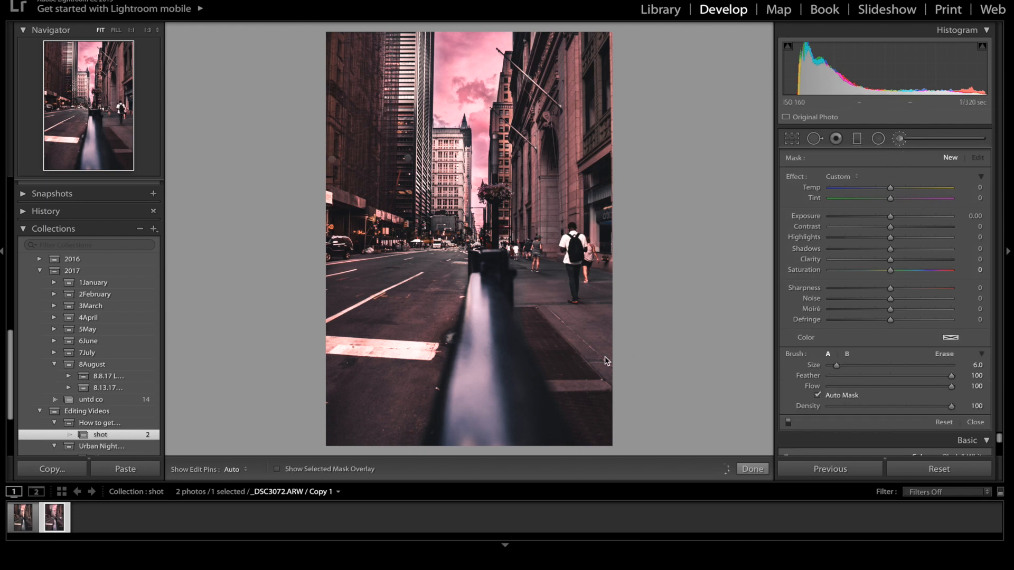
{"action": "mouse_move", "coordinate": [518, 291]}
{"action": "left_mouse_down"}
{"action": "mouse_move", "coordinate": [518, 313]}
{"action": "mouse_move", "coordinate": [523, 265]}
{"action": "mouse_move", "coordinate": [556, 269]}
{"action": "mouse_move", "coordinate": [522, 264]}
{"action": "mouse_move", "coordinate": [544, 277]}
{"action": "left_mouse_up"}
{"action": "key", "text": "h"}
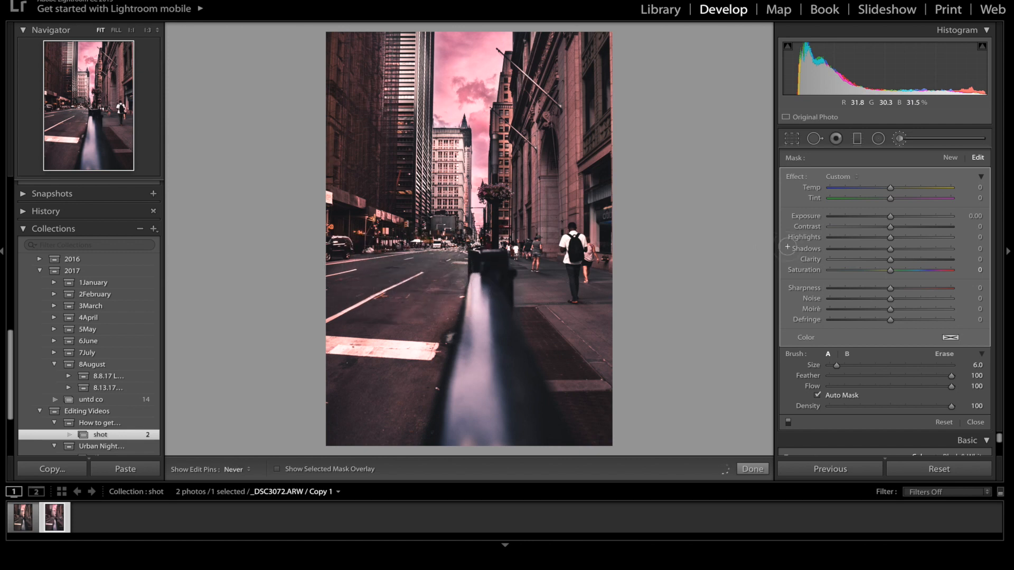
{"action": "left_click", "coordinate": [906, 189]}
{"action": "left_click_drag", "start_coordinate": [907, 191], "coordinate": [898, 193]}
{"action": "left_click_drag", "start_coordinate": [896, 190], "coordinate": [895, 190]}
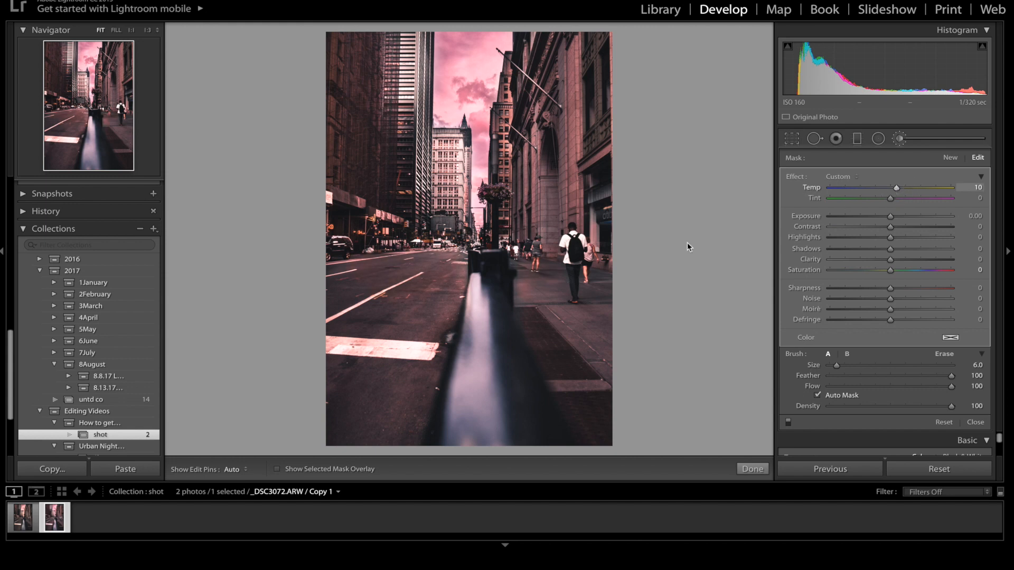
- Brush the ground mask over the left side of the road with a size 7 Auto Mask brush and set its Temp to 12
{"action": "key", "text": "h"}
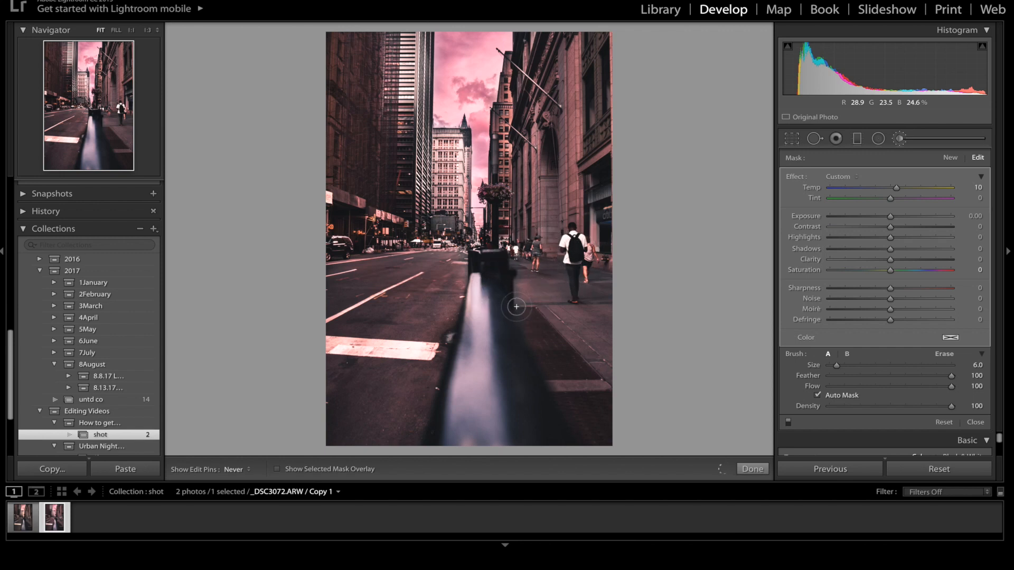
{"action": "scroll", "coordinate": [362, 306], "scroll_direction": "up", "scroll_amount": 2}
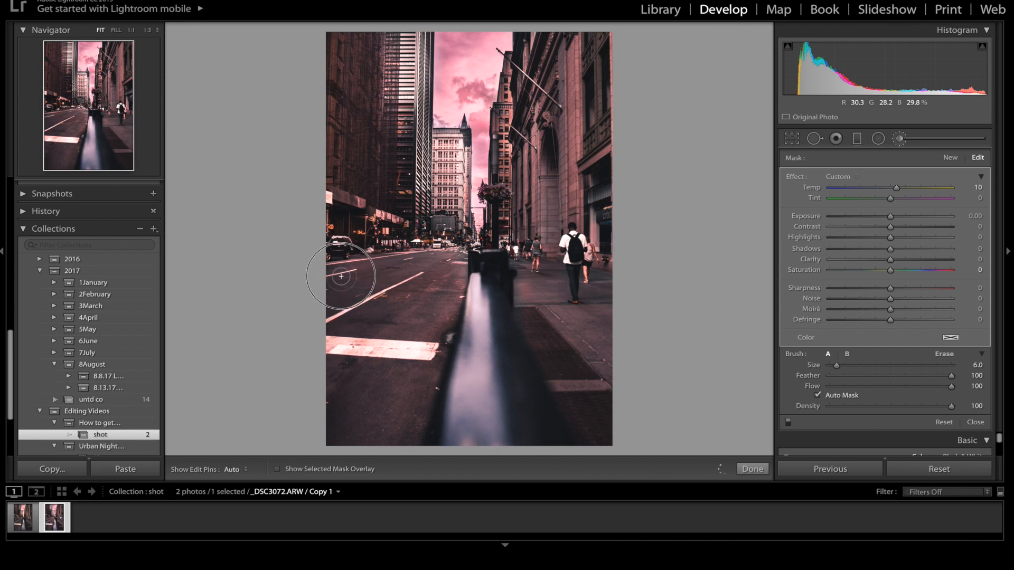
{"action": "key", "text": "h"}
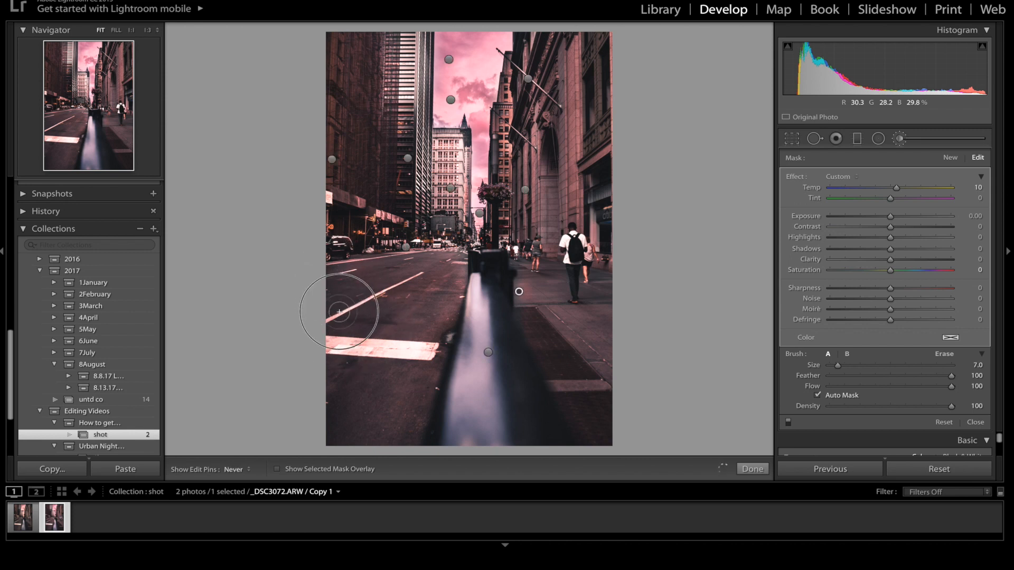
{"action": "key", "text": "h"}
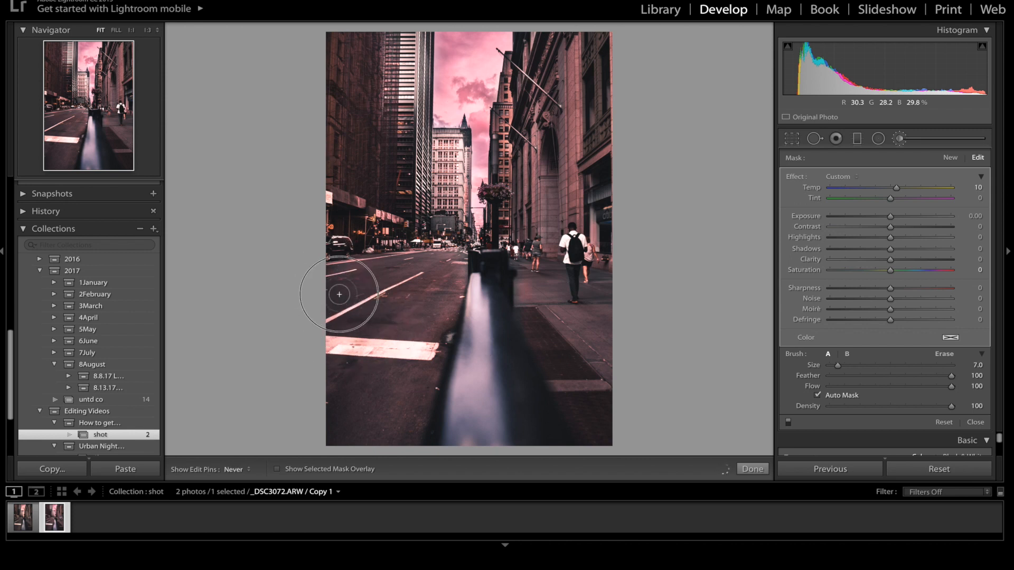
{"action": "key", "text": "h"}
{"action": "left_click", "coordinate": [893, 188]}
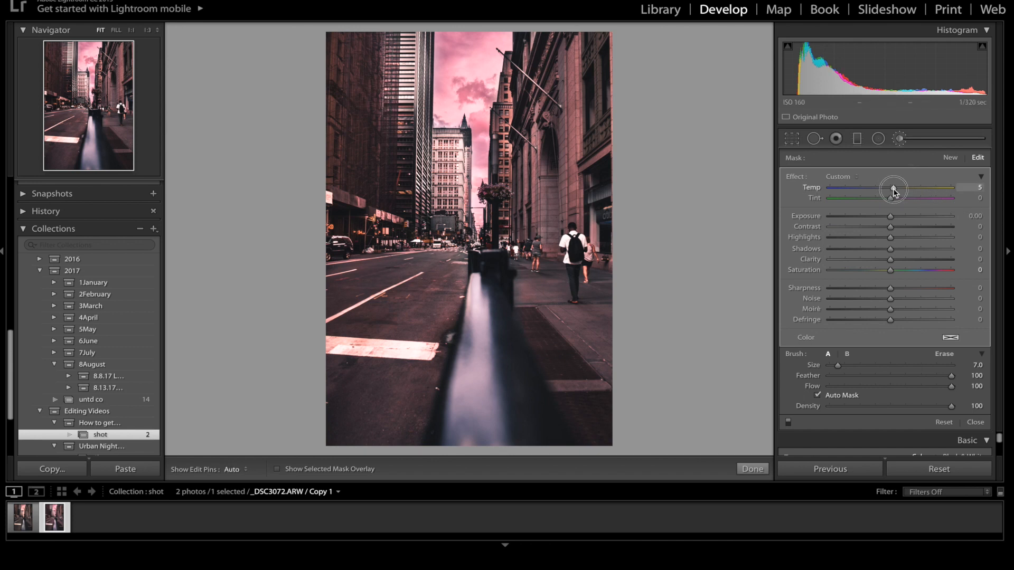
{"action": "left_click_drag", "start_coordinate": [893, 189], "coordinate": [898, 189]}
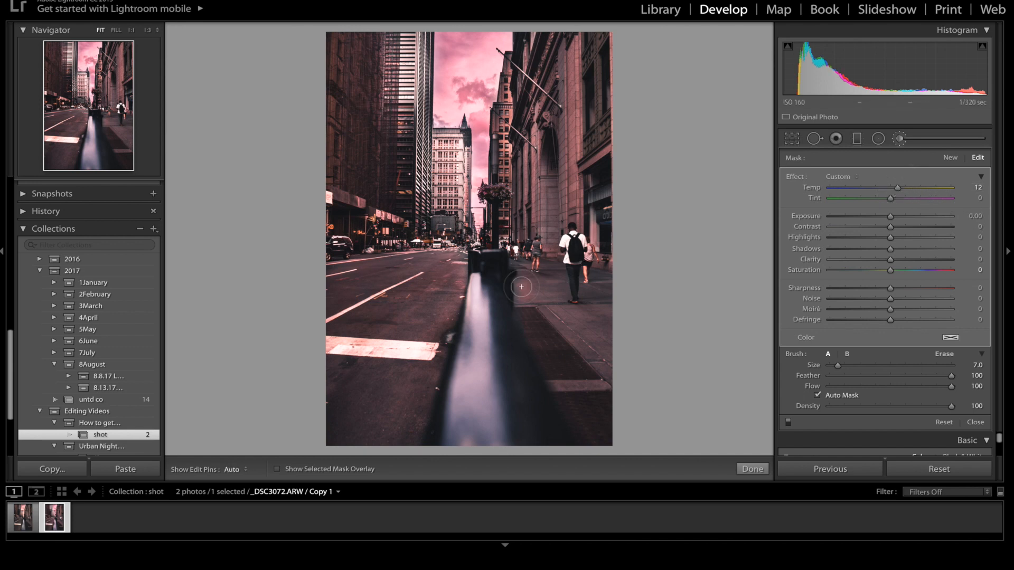
- Erase the ground mask's spill around the pedestrians on the sidewalk with a size 13 eraser
{"action": "key", "text": "h"}
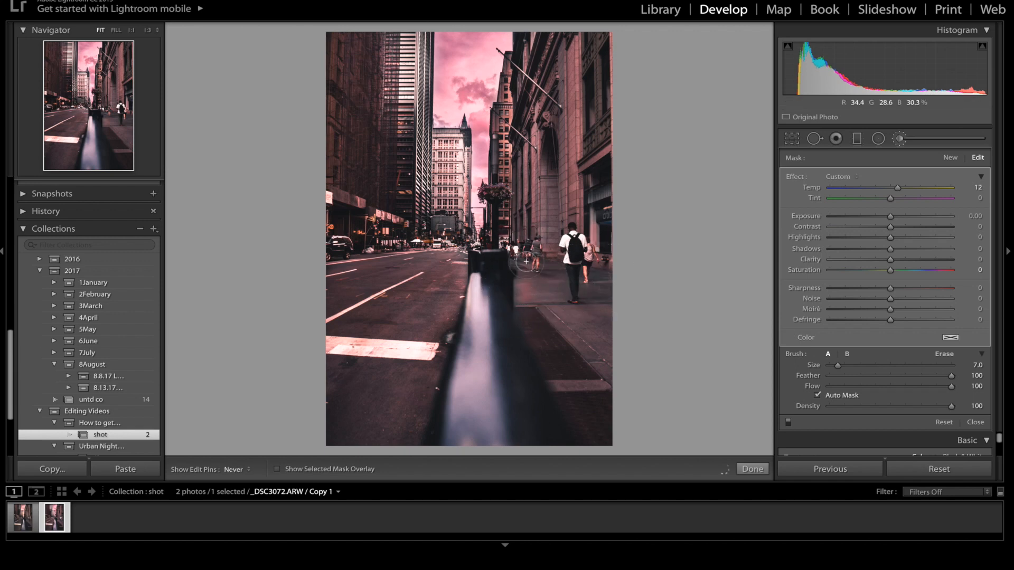
{"action": "key", "text": "h"}
{"action": "left_click", "coordinate": [944, 353]}
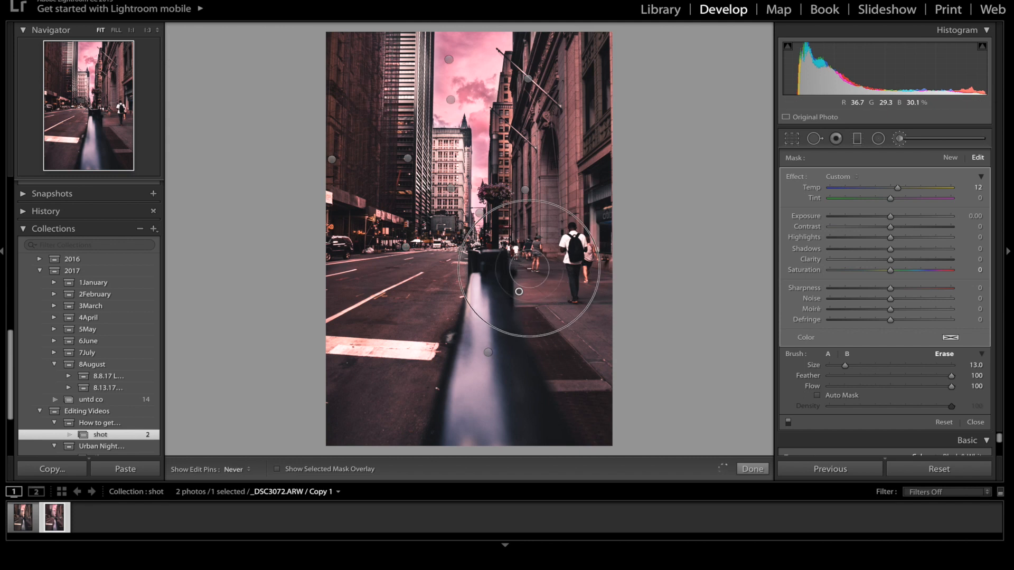
{"action": "key", "text": "h"}
{"action": "left_click_drag", "start_coordinate": [596, 279], "coordinate": [556, 274]}
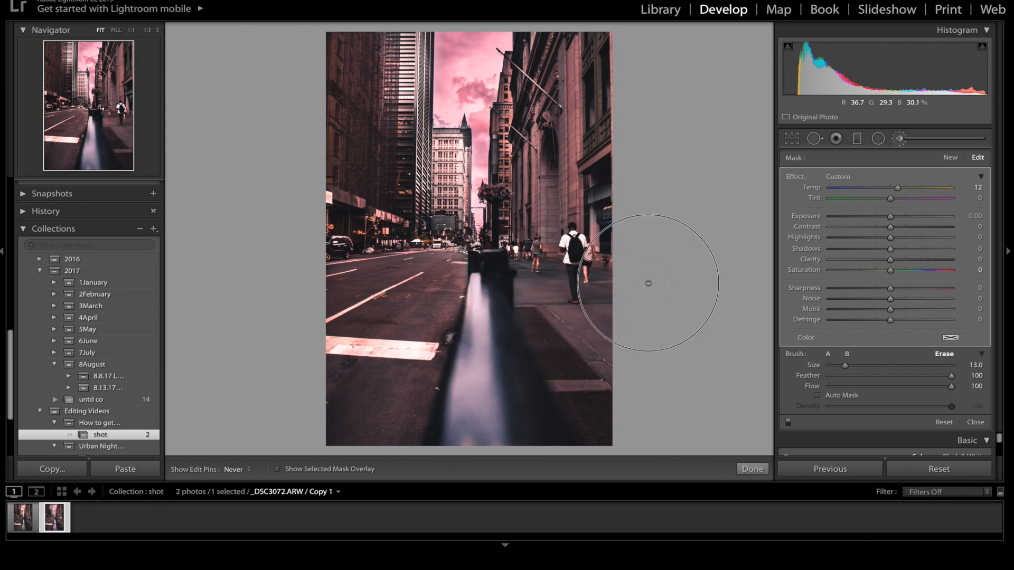
- Select the upper sky's Temp −34 brush mask and erase its spill around the flower basket and distant buildings with a size 13 eraser
{"action": "key", "text": "h"}
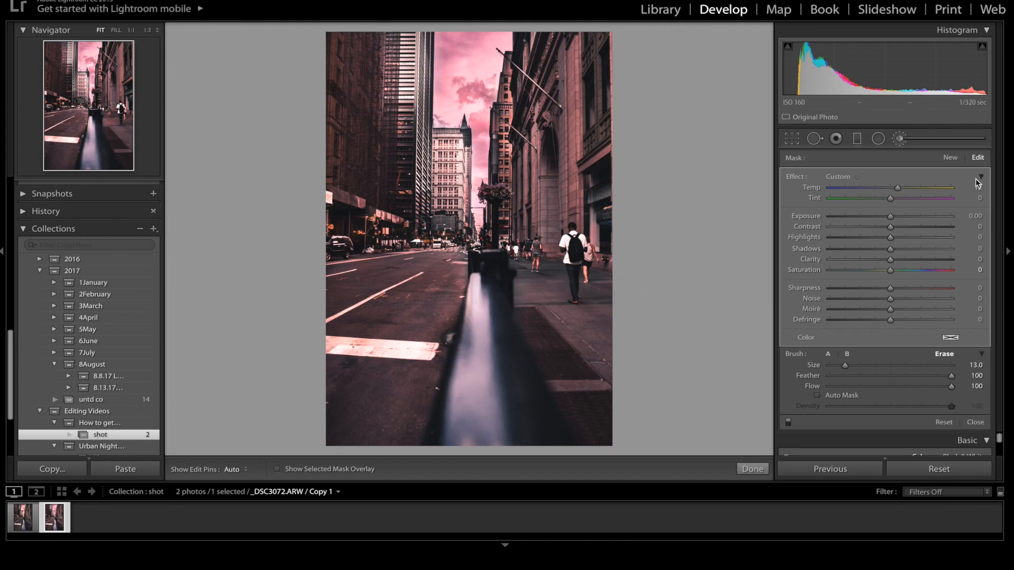
{"action": "left_click", "coordinate": [950, 158]}
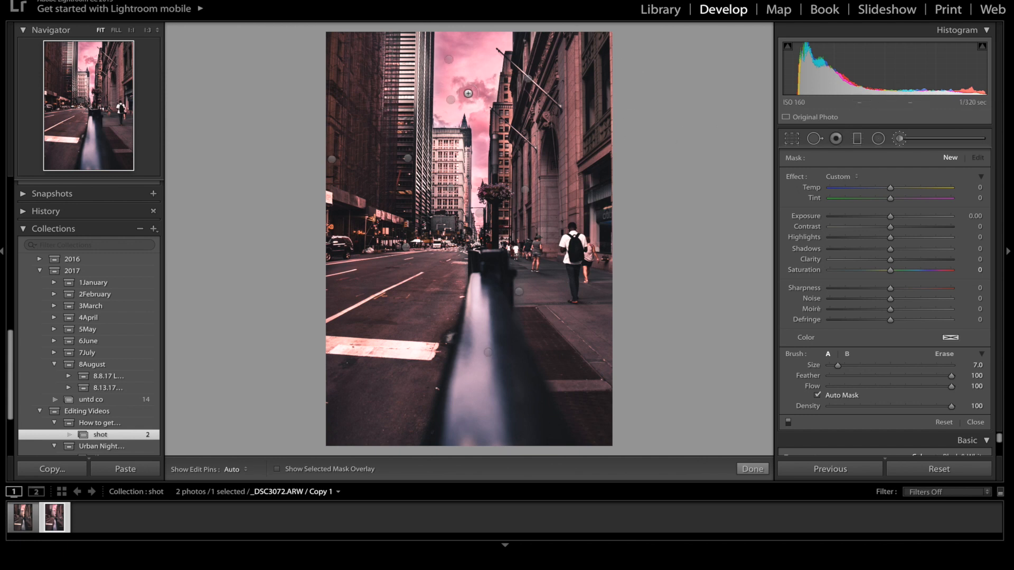
{"action": "left_click", "coordinate": [448, 58]}
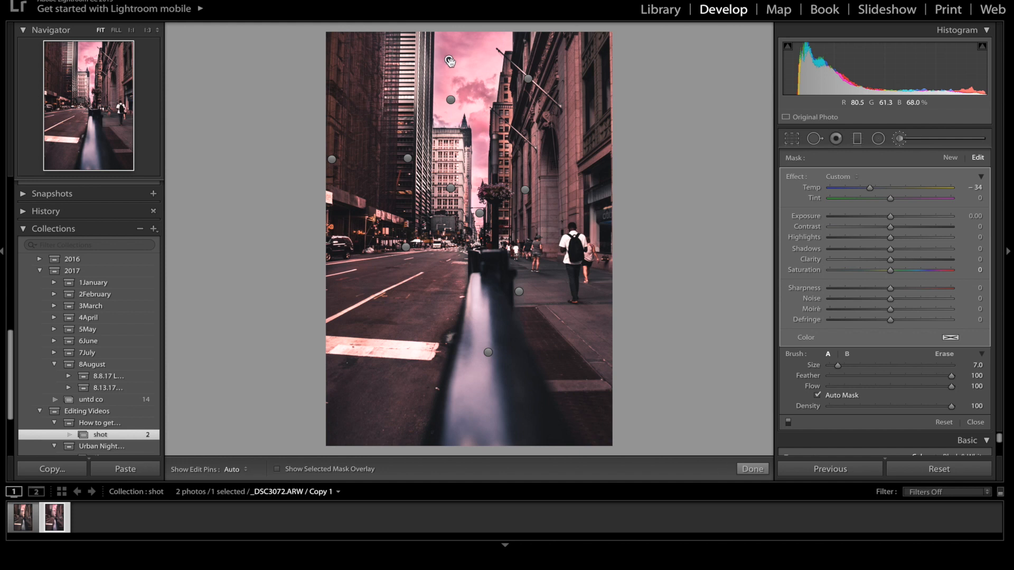
{"action": "mouse_move", "coordinate": [449, 63]}
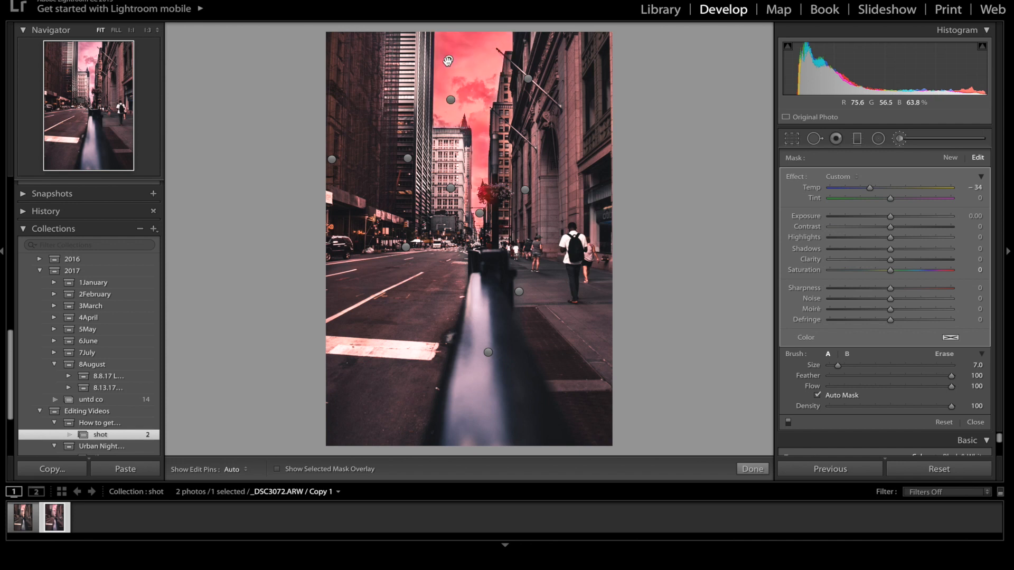
{"action": "left_click", "coordinate": [944, 354]}
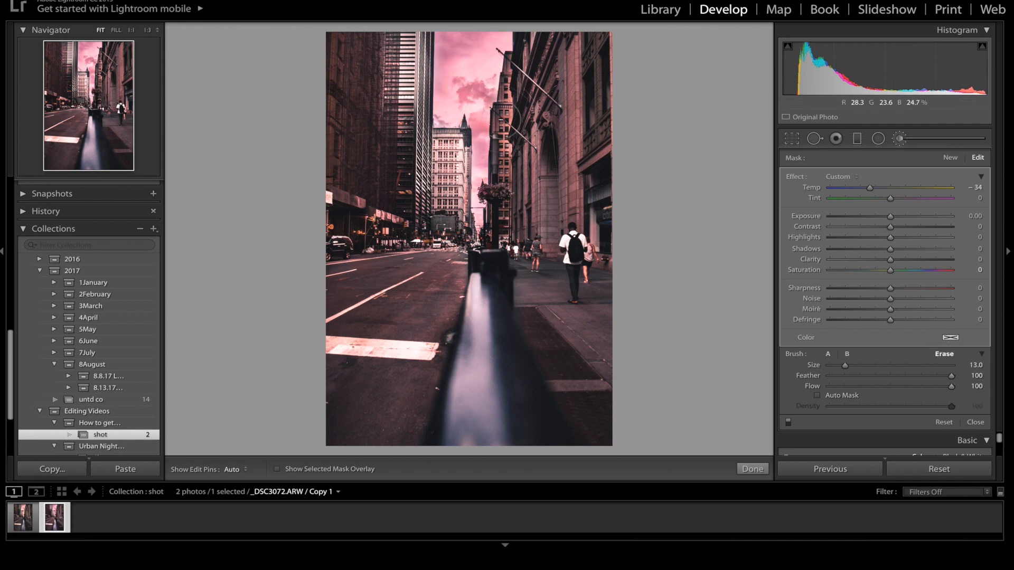
{"action": "key", "text": "h"}
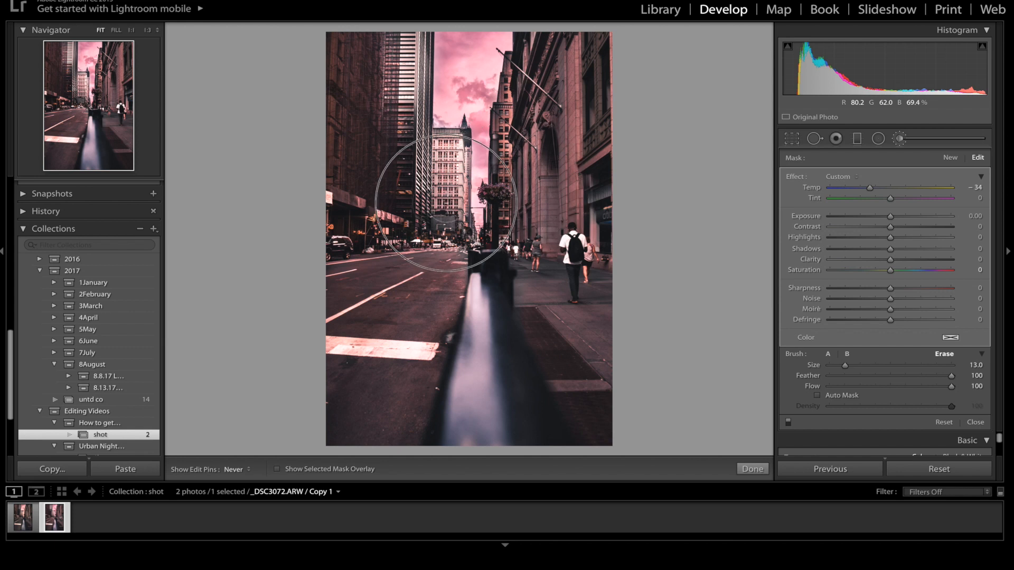
{"action": "mouse_move", "coordinate": [485, 217]}
{"action": "left_mouse_down"}
{"action": "mouse_move", "coordinate": [479, 151]}
{"action": "mouse_move", "coordinate": [501, 159]}
{"action": "mouse_move", "coordinate": [501, 212]}
{"action": "mouse_move", "coordinate": [528, 283]}
{"action": "mouse_move", "coordinate": [479, 173]}
{"action": "mouse_move", "coordinate": [463, 114]}
{"action": "left_mouse_up"}
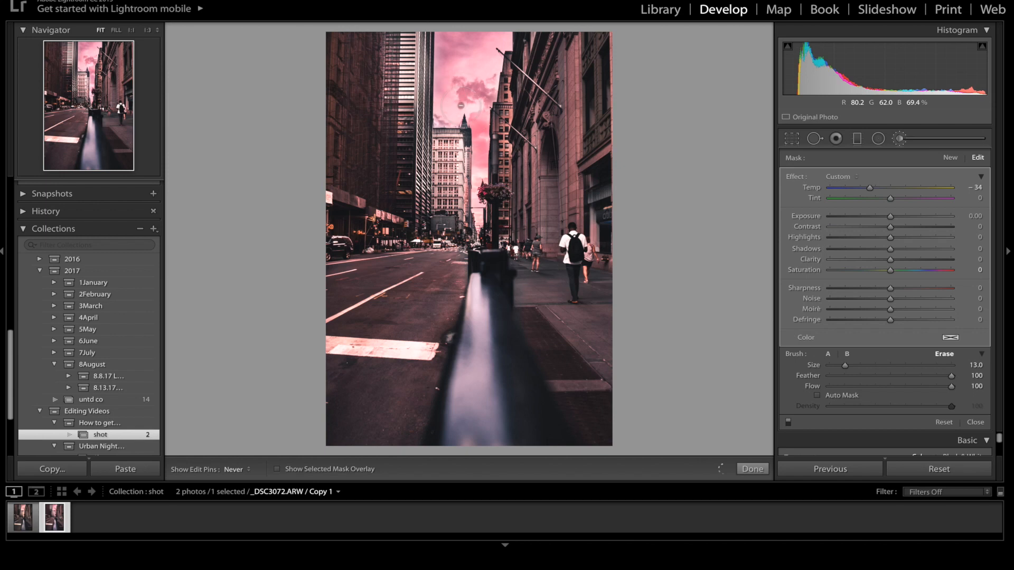
- Select the second sky brush mask, just above the distant building, and set its Exposure to −0.15 and Tint to 20
{"action": "key", "text": "h"}
{"action": "left_click", "coordinate": [450, 101]}
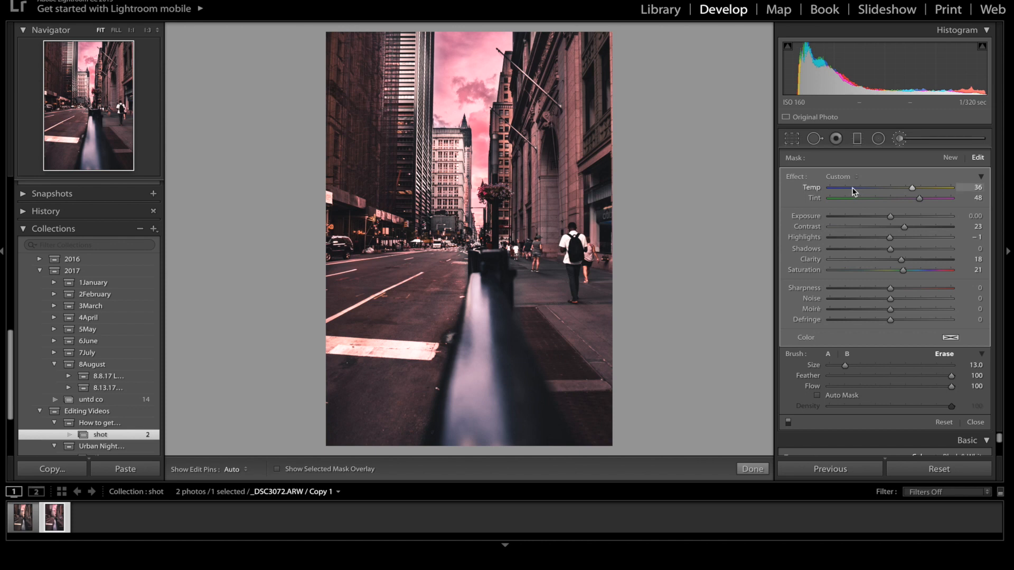
{"action": "left_click", "coordinate": [884, 216]}
{"action": "left_click_drag", "start_coordinate": [885, 217], "coordinate": [889, 218]}
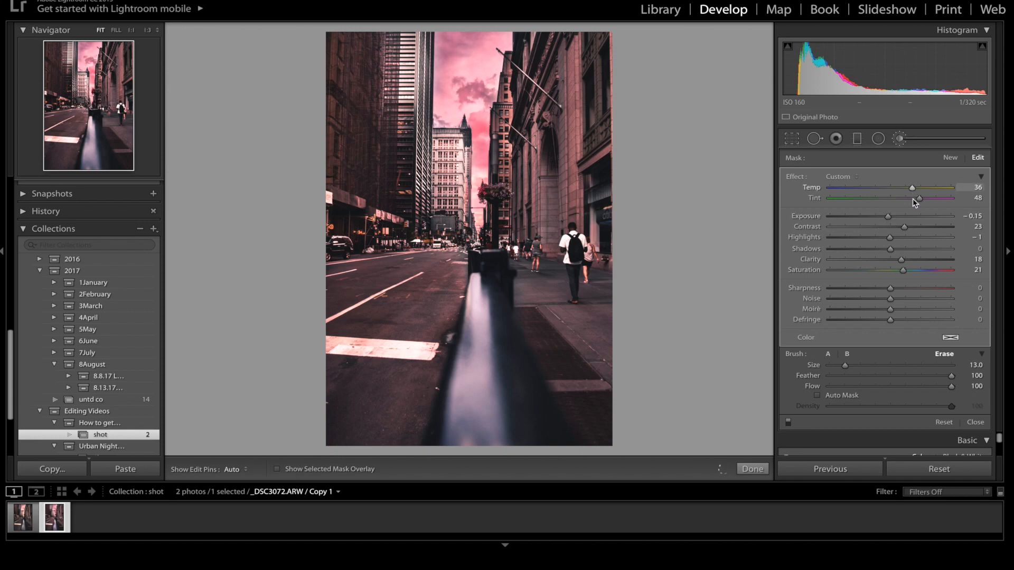
{"action": "left_click_drag", "start_coordinate": [904, 198], "coordinate": [902, 202]}
- Select the brush mask on the low sky beside the flower basket and set its Tint to 30 and Temp to 65
{"action": "left_click", "coordinate": [479, 215]}
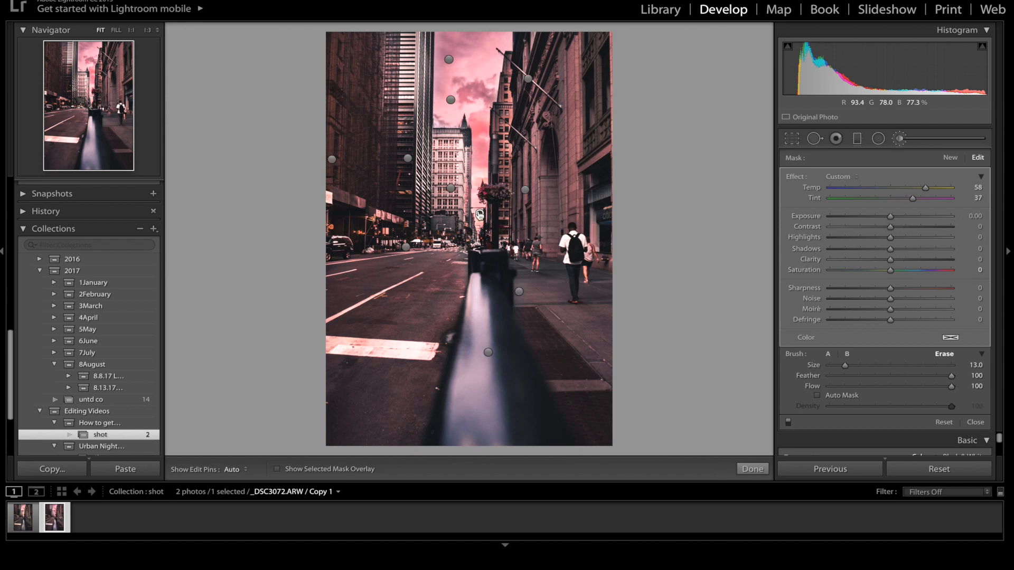
{"action": "left_click_drag", "start_coordinate": [905, 198], "coordinate": [908, 200]}
{"action": "left_click", "coordinate": [922, 193]}
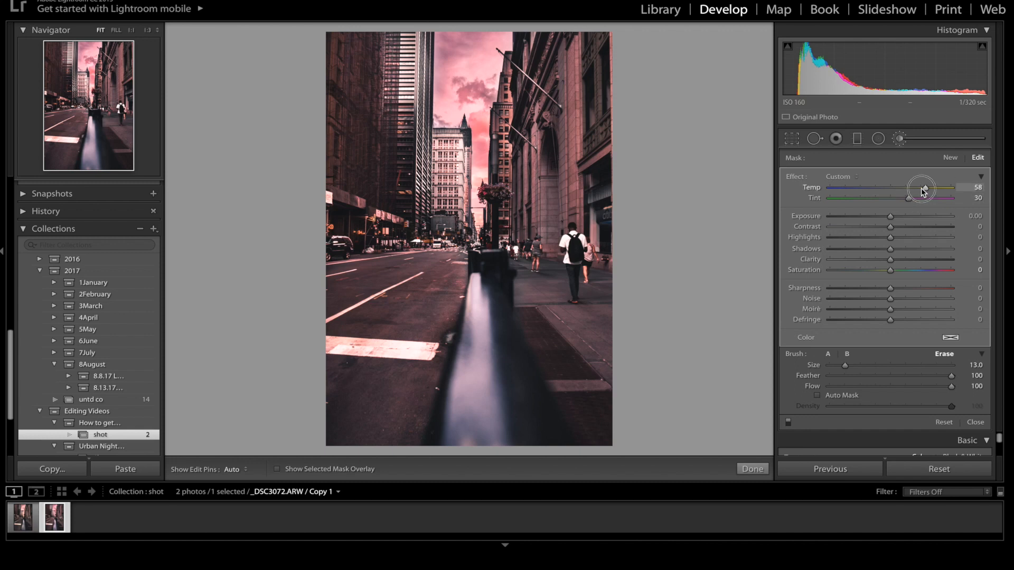
{"action": "left_click_drag", "start_coordinate": [919, 192], "coordinate": [929, 190]}
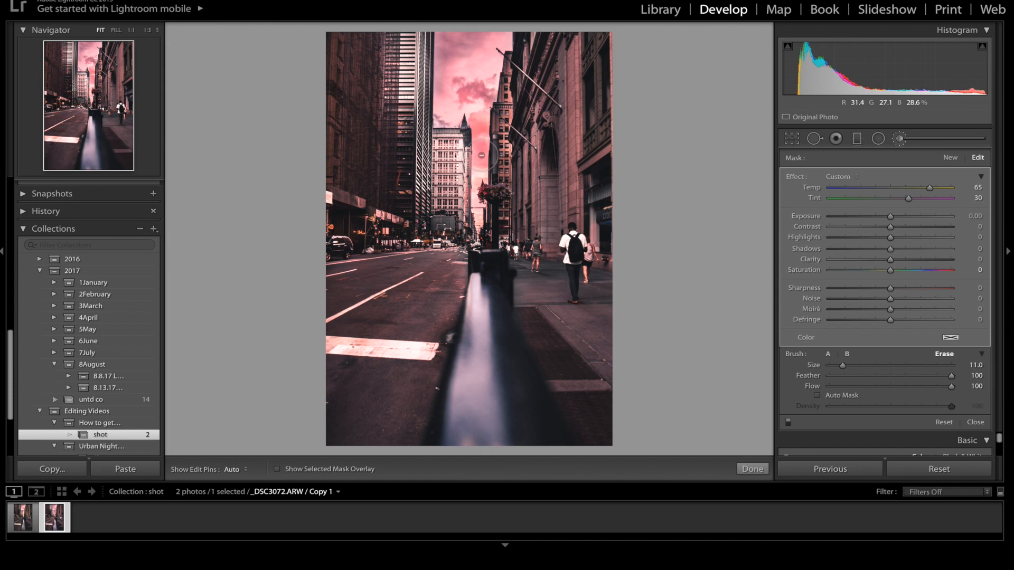
{"action": "left_click", "coordinate": [827, 354]}
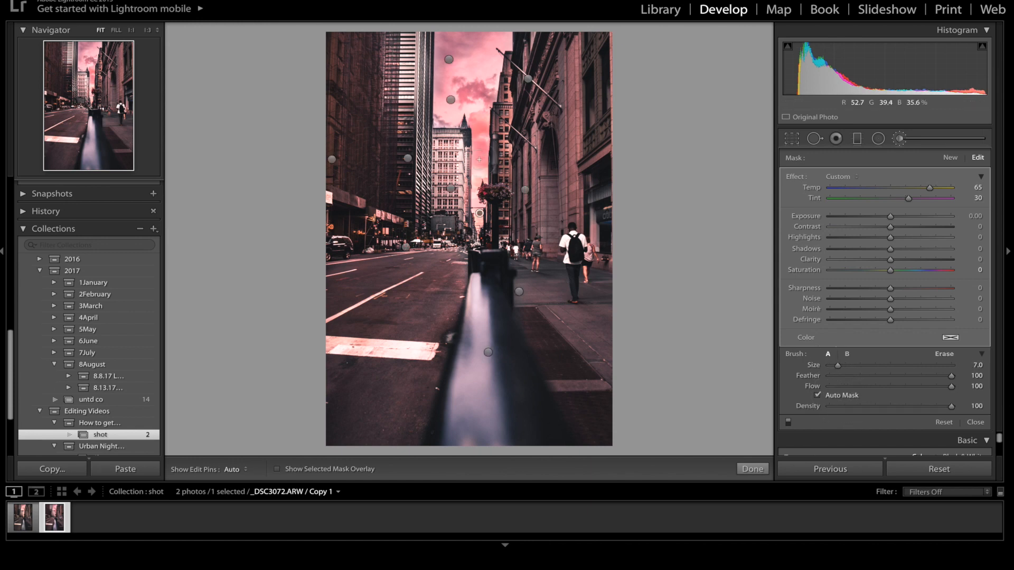
{"action": "key", "text": "h"}
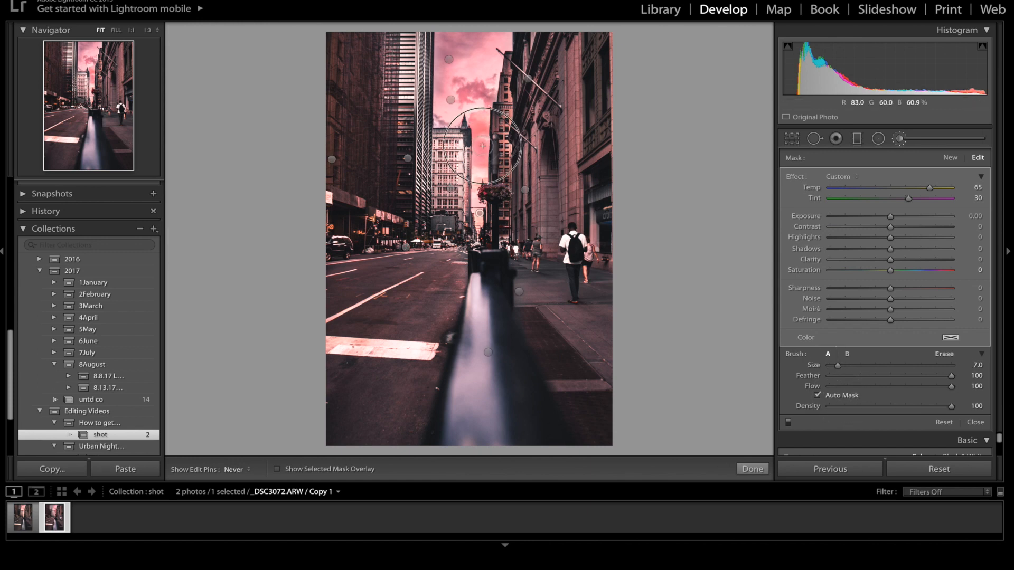
{"action": "key", "text": "h"}
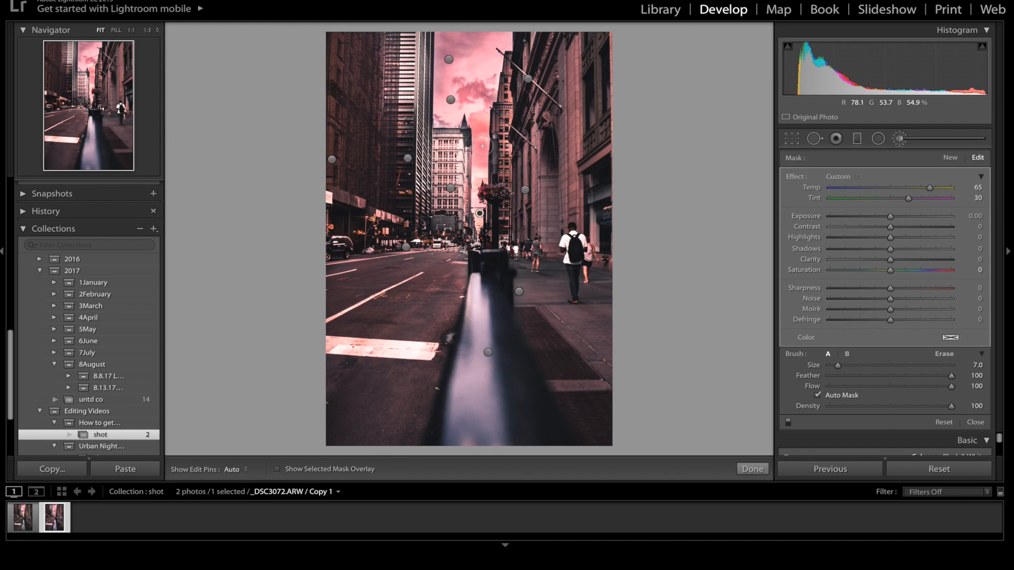
- Reopen the brush adjustments, select the mask at the far end of the street, and reduce its Tint toward neutral
{"action": "left_click", "coordinate": [66, 520]}
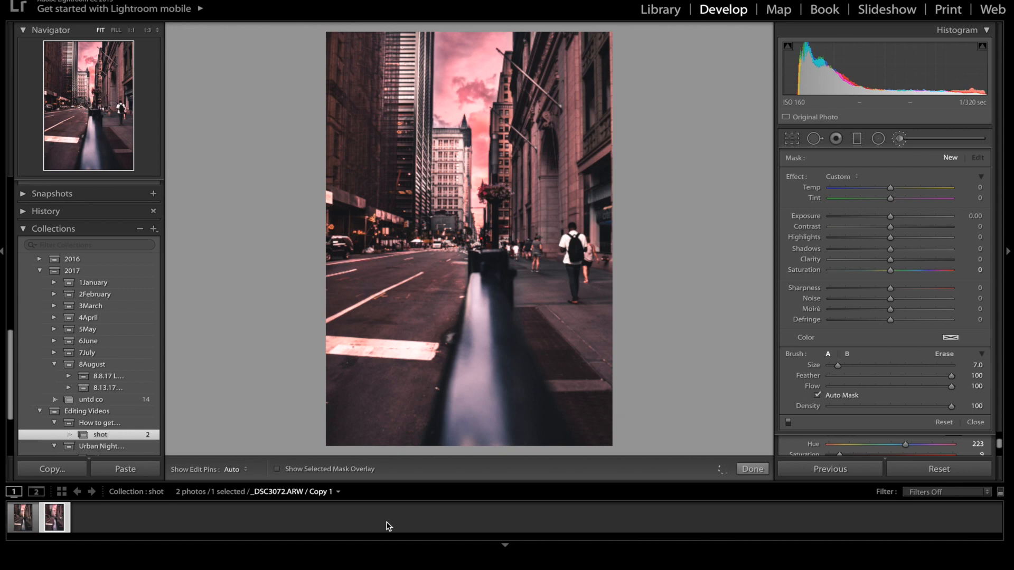
{"action": "left_click", "coordinate": [898, 139]}
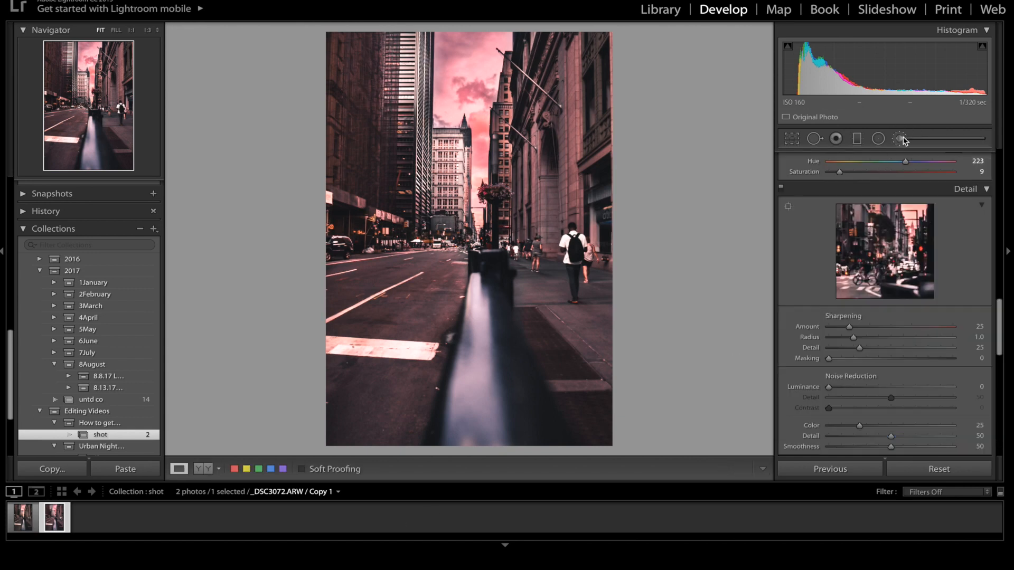
{"action": "left_click", "coordinate": [900, 139]}
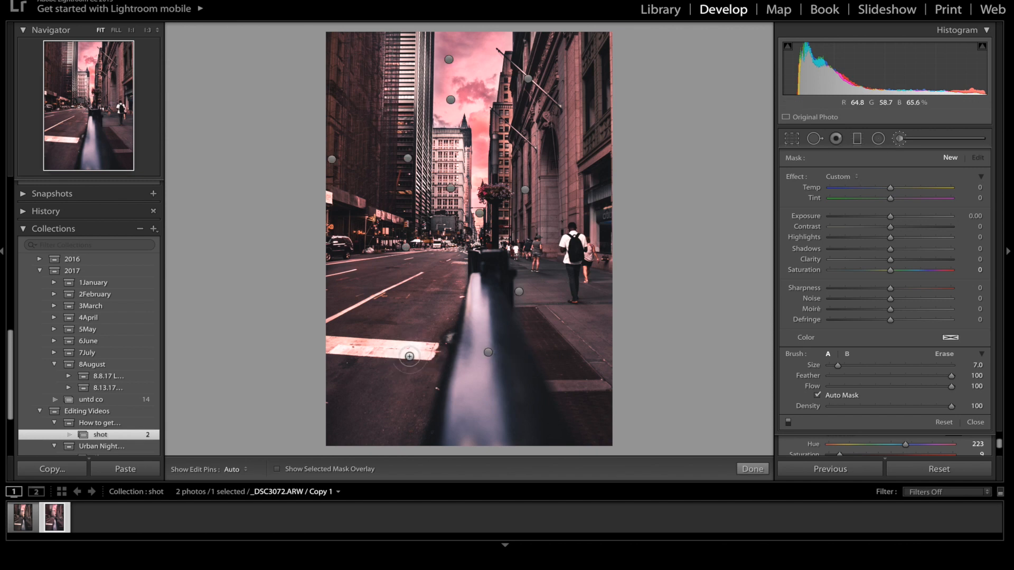
{"action": "left_click", "coordinate": [406, 247]}
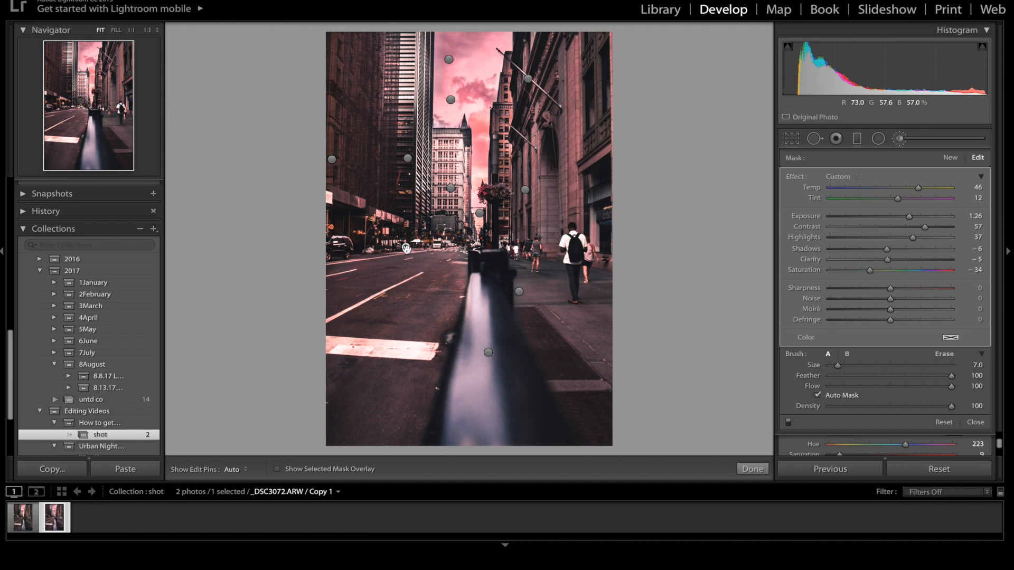
{"action": "mouse_move", "coordinate": [407, 248]}
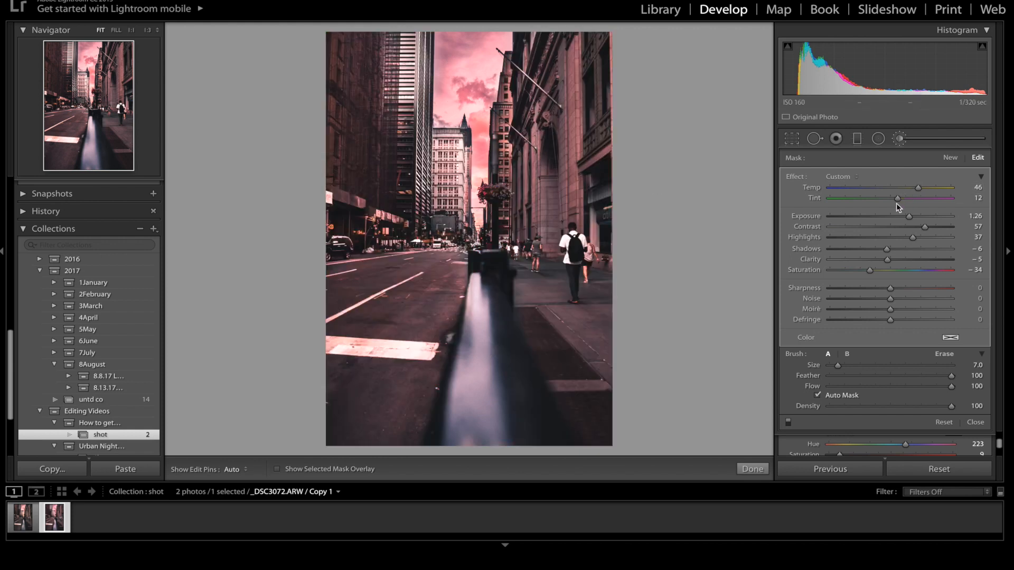
{"action": "left_click", "coordinate": [891, 198]}
{"action": "left_click_drag", "start_coordinate": [892, 199], "coordinate": [892, 198]}
- Leave the brush adjustments and lower the whole photo's white balance Tint to +23
{"action": "left_click", "coordinate": [896, 141]}
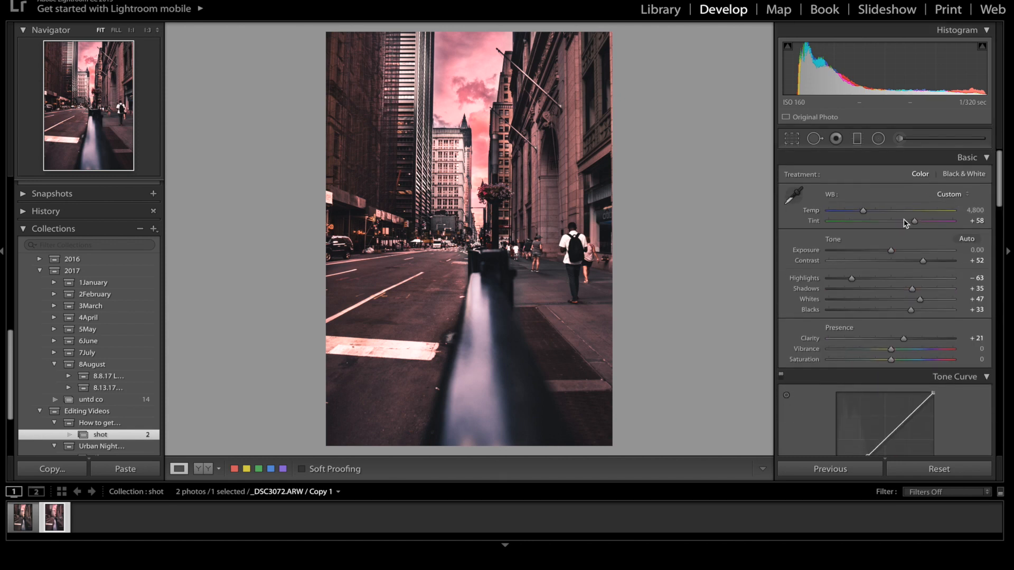
{"action": "left_click", "coordinate": [905, 221]}
{"action": "left_click_drag", "start_coordinate": [902, 224], "coordinate": [899, 226]}
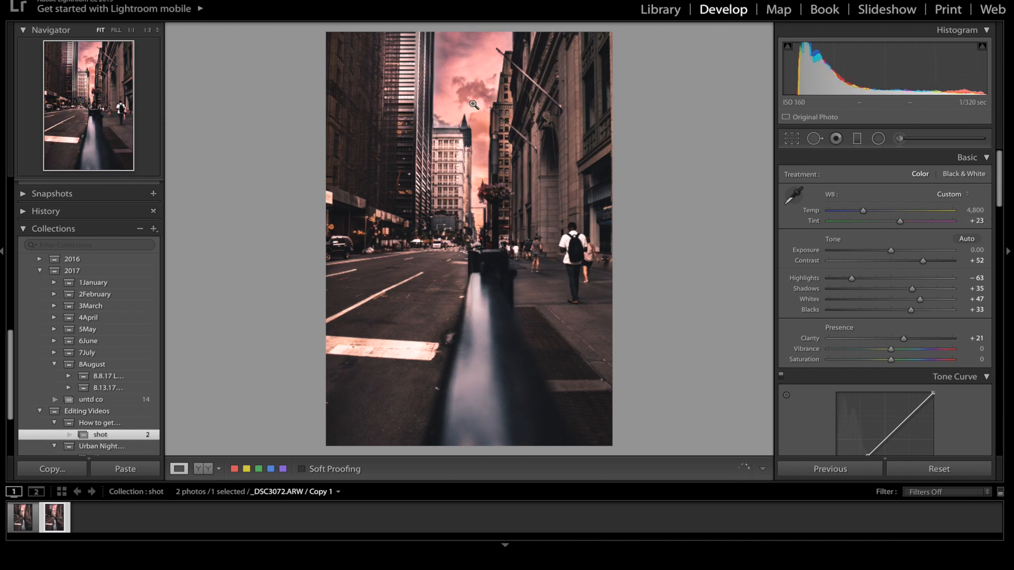
- Reselect the low sky brush mask beside the flower basket and shift its Tint further toward magenta
{"action": "left_click", "coordinate": [898, 141]}
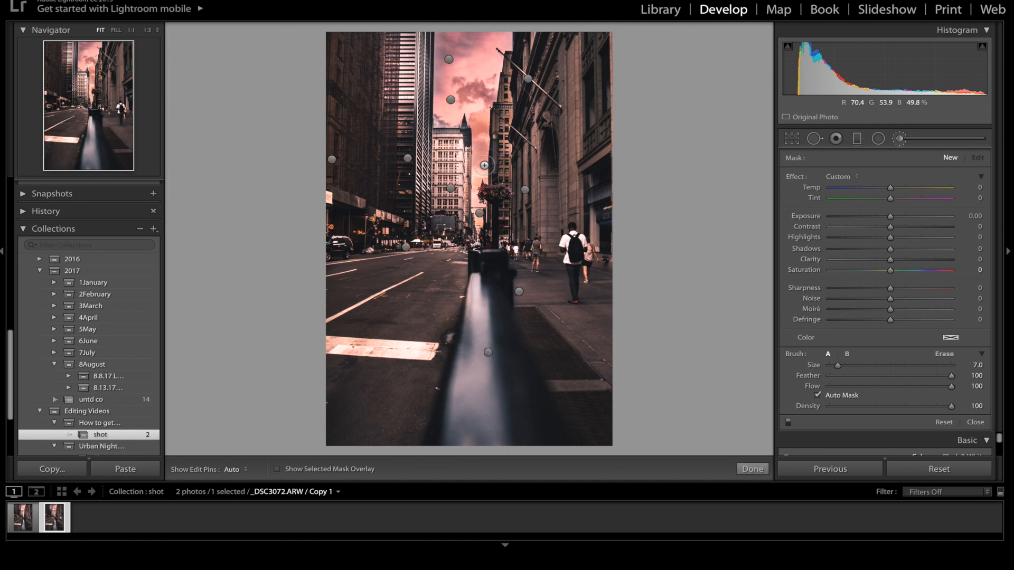
{"action": "left_click", "coordinate": [479, 212]}
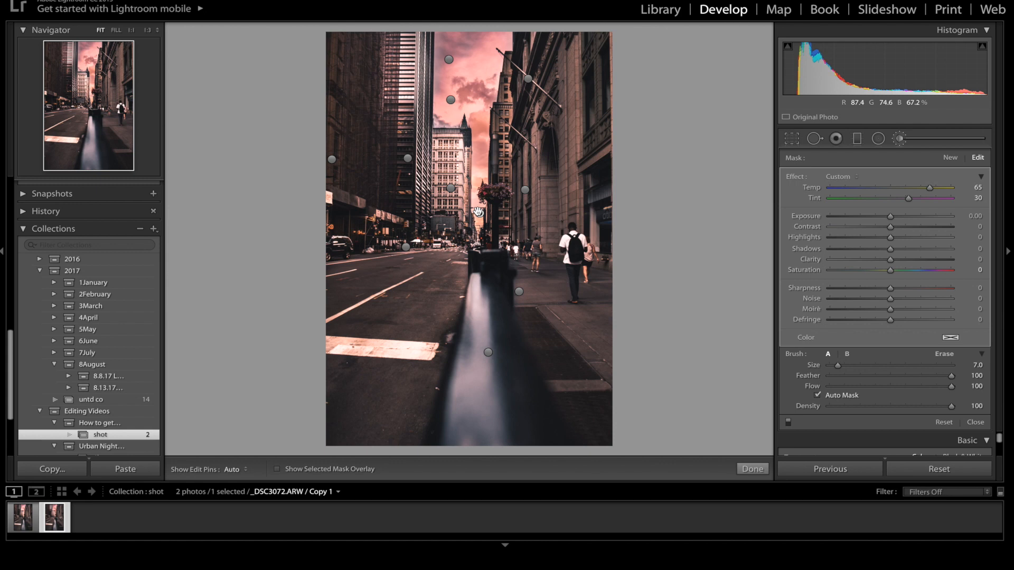
{"action": "mouse_move", "coordinate": [477, 211]}
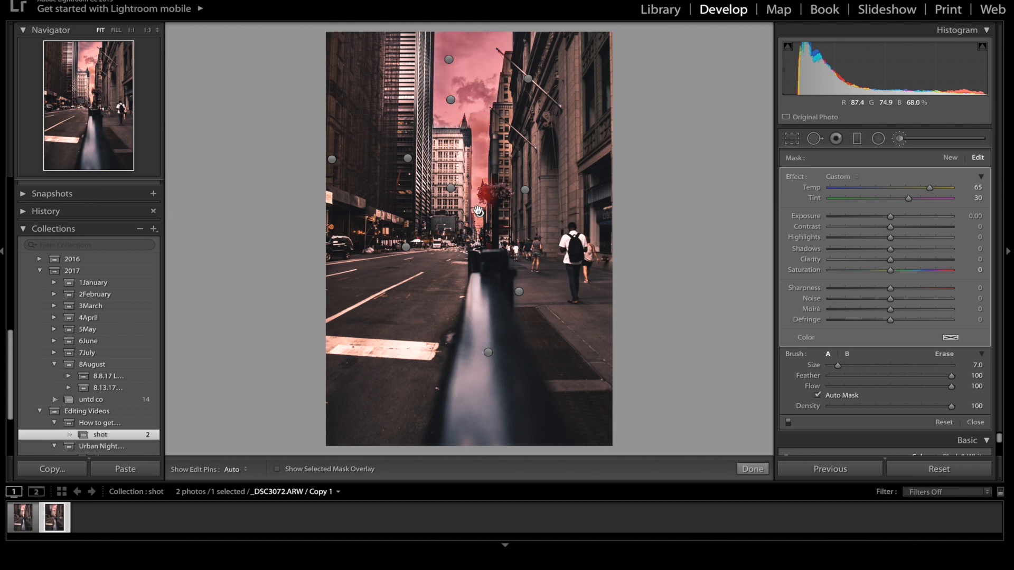
{"action": "left_click", "coordinate": [917, 199]}
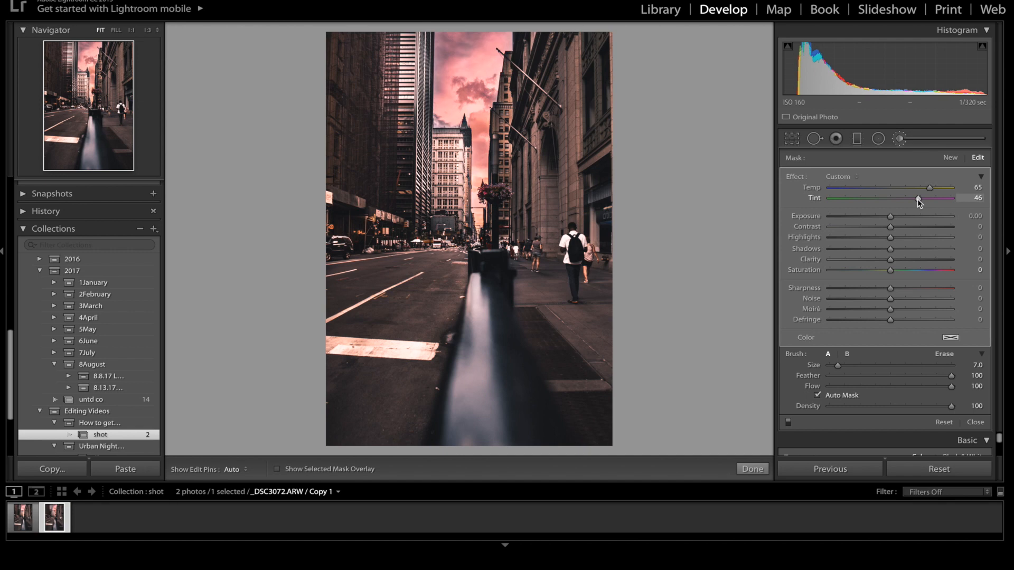
{"action": "left_click_drag", "start_coordinate": [918, 199], "coordinate": [911, 199]}
{"action": "key", "text": "h"}
{"action": "key", "text": "h"}
- Review the two upper sky brush masks' settings and their effect with the edit pins hidden and shown
{"action": "left_click", "coordinate": [450, 100]}
{"action": "key", "text": "h"}
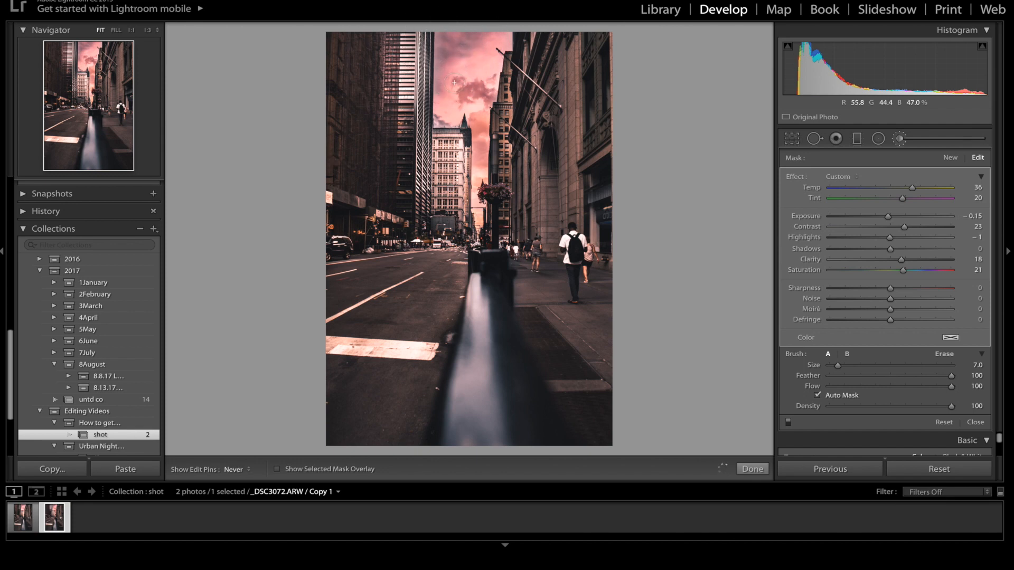
{"action": "key", "text": "h"}
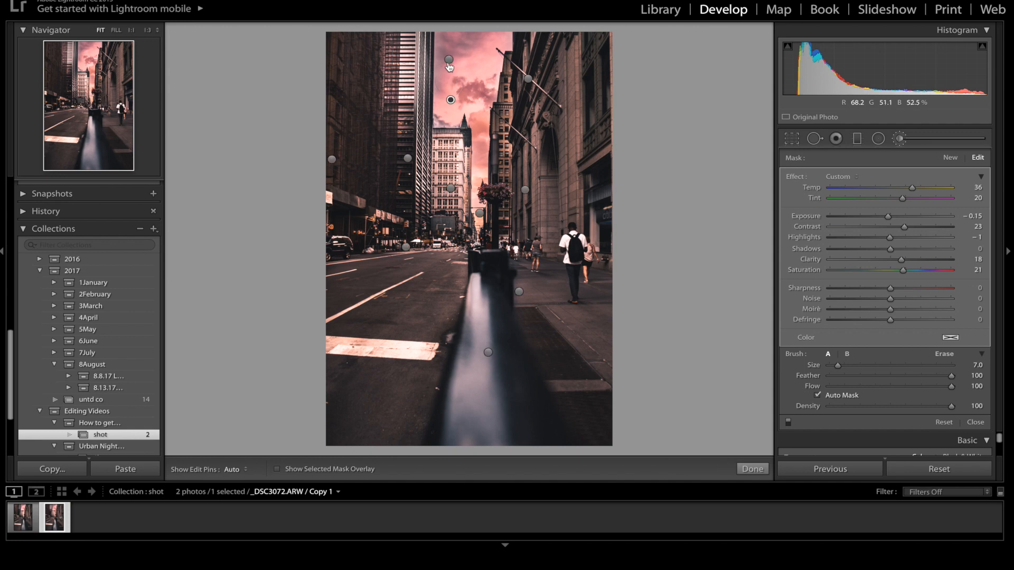
{"action": "left_click", "coordinate": [449, 60]}
{"action": "key", "text": "h"}
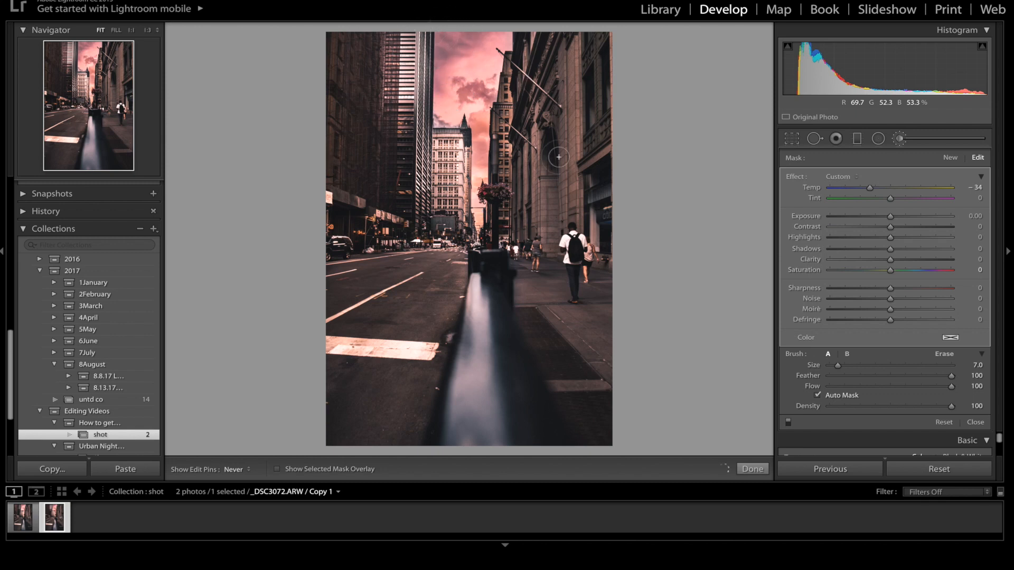
{"action": "key", "text": "h"}
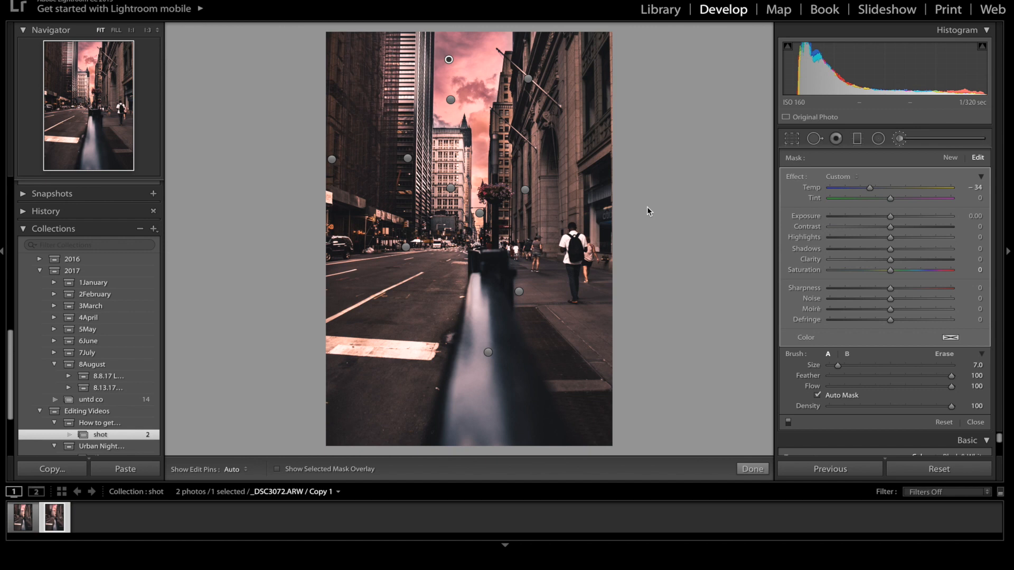
- Compare the virtual copy with _DSC3072.ARW in the Library by switching between the two photos
{"action": "left_click", "coordinate": [660, 10]}
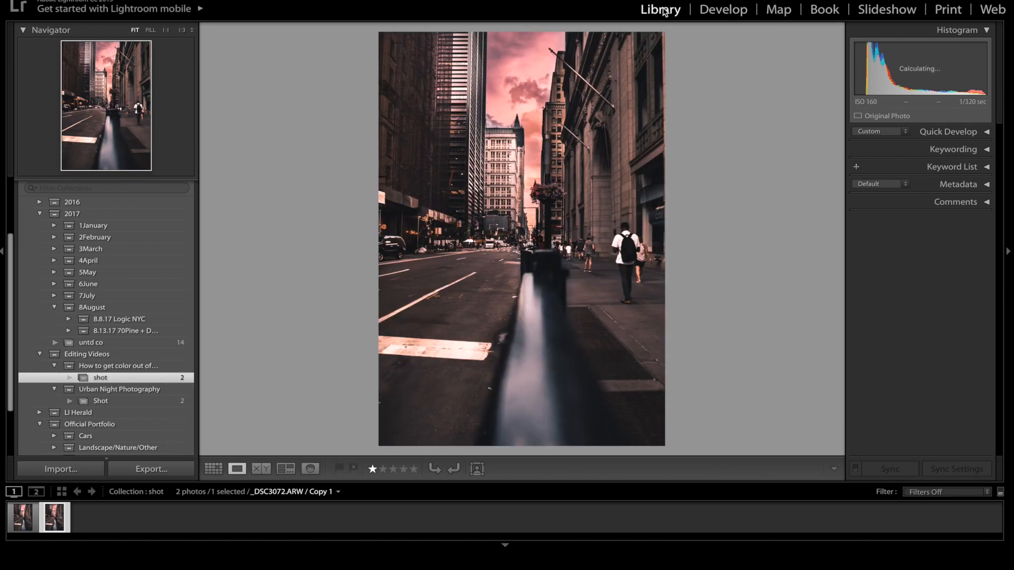
{"action": "key", "text": "Left"}
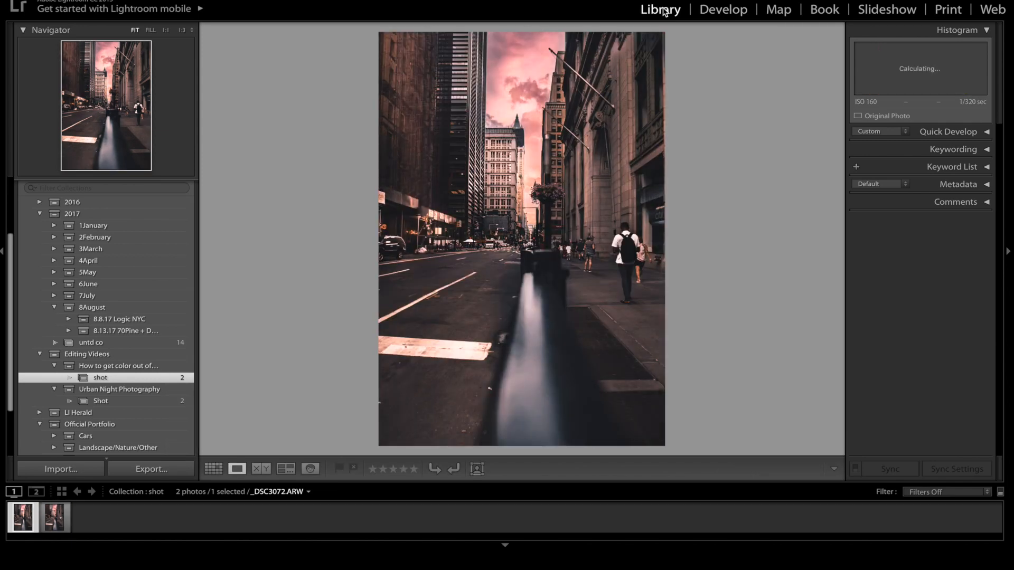
{"action": "key", "text": "Right"}
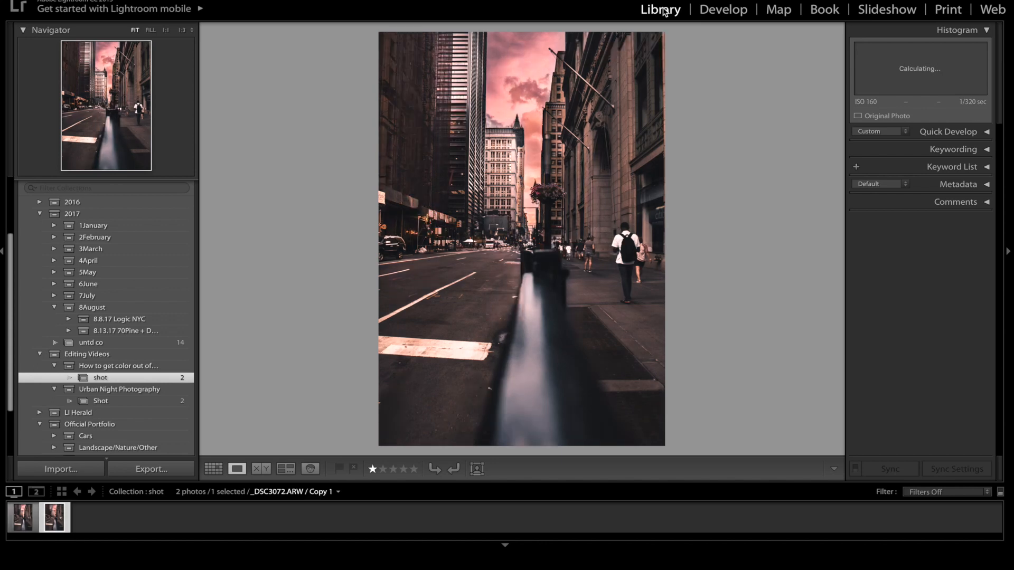
{"action": "key", "text": "Left"}
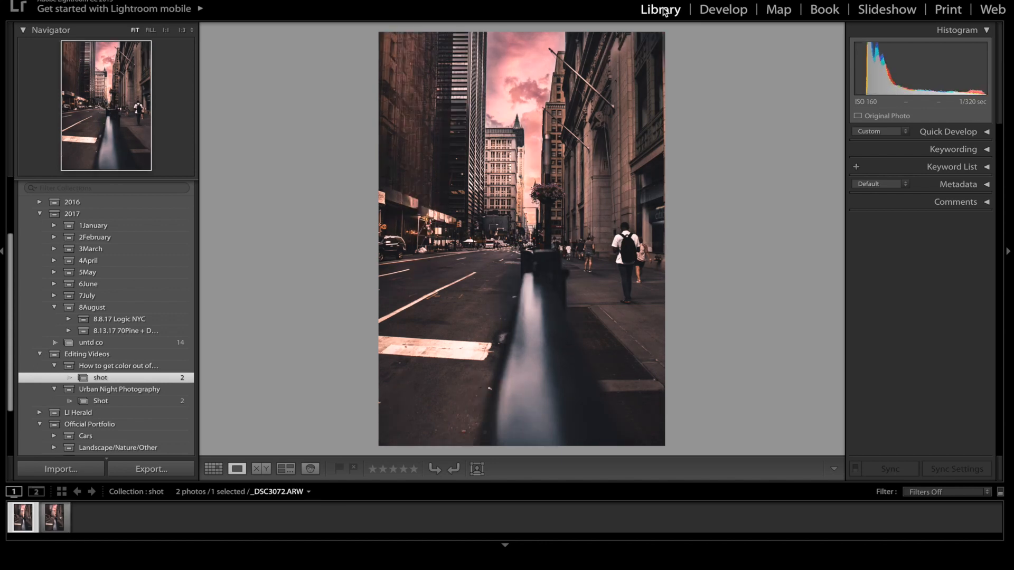